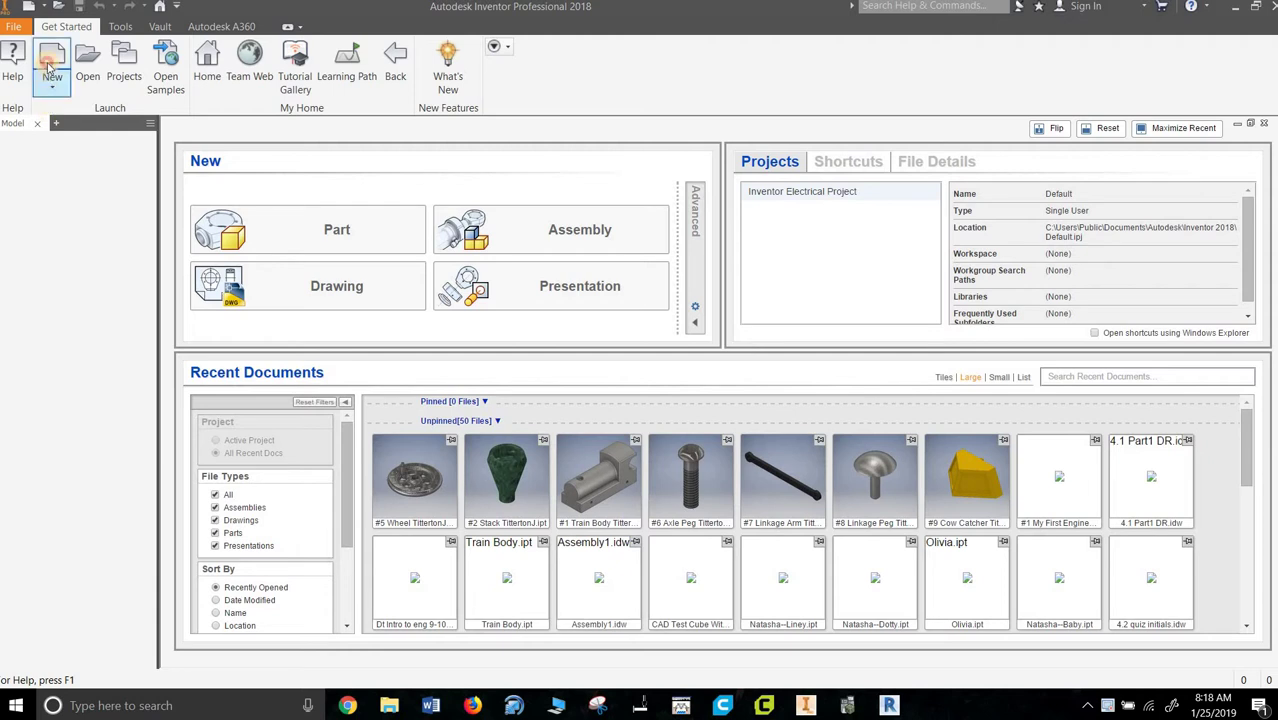
Create a new part file from the English Standard (in).ipt template
click(50, 60)
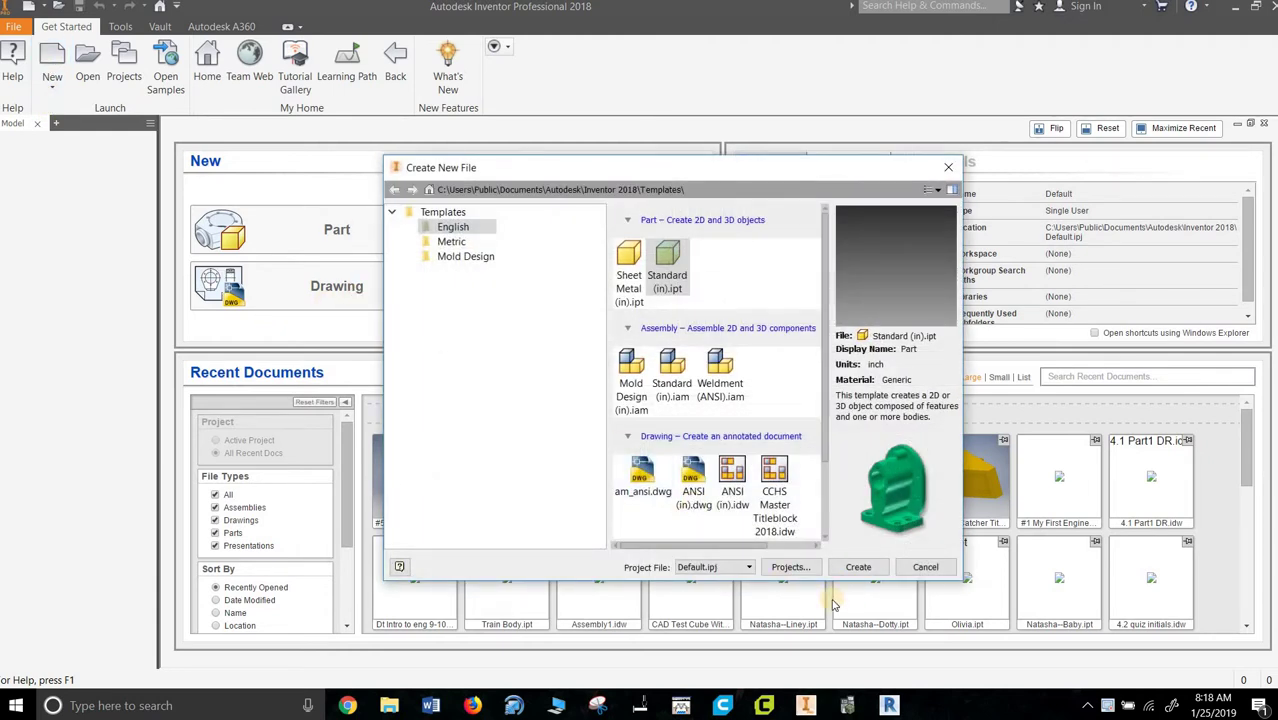
click(858, 570)
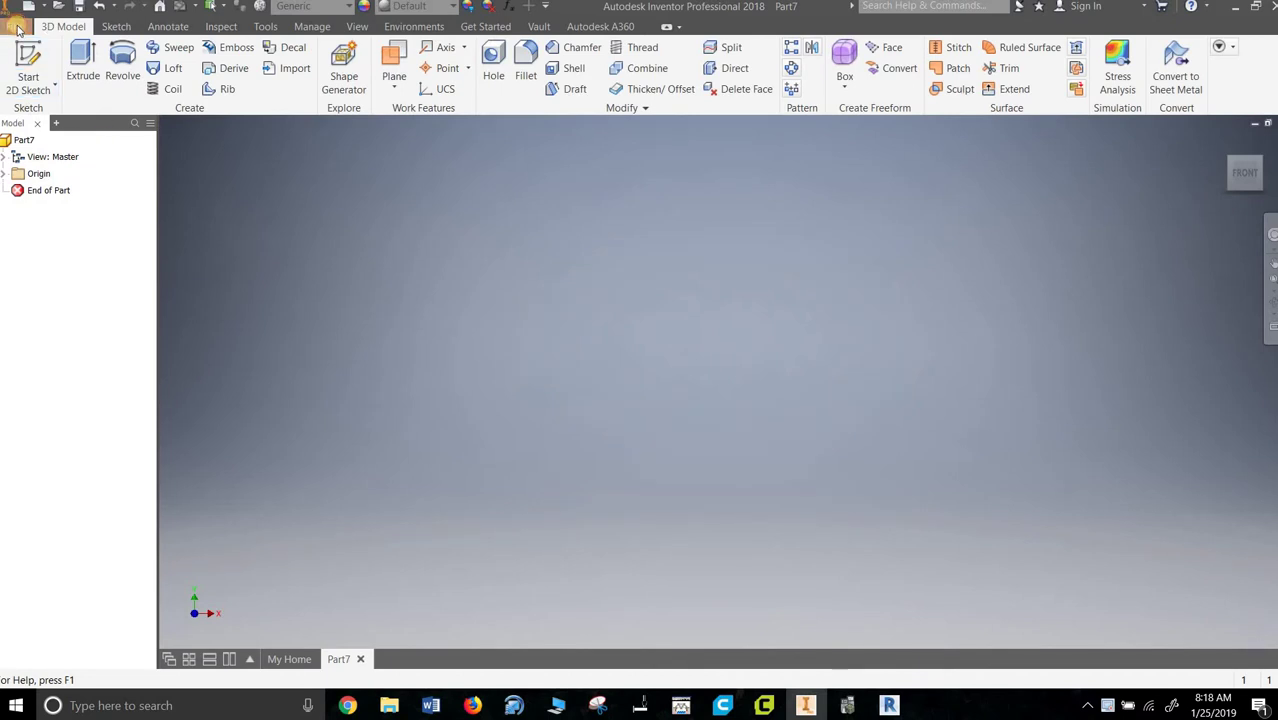
Save the part as '#4 Hitch Peg' in the Minuature Train Project folder
click(17, 27)
click(45, 200)
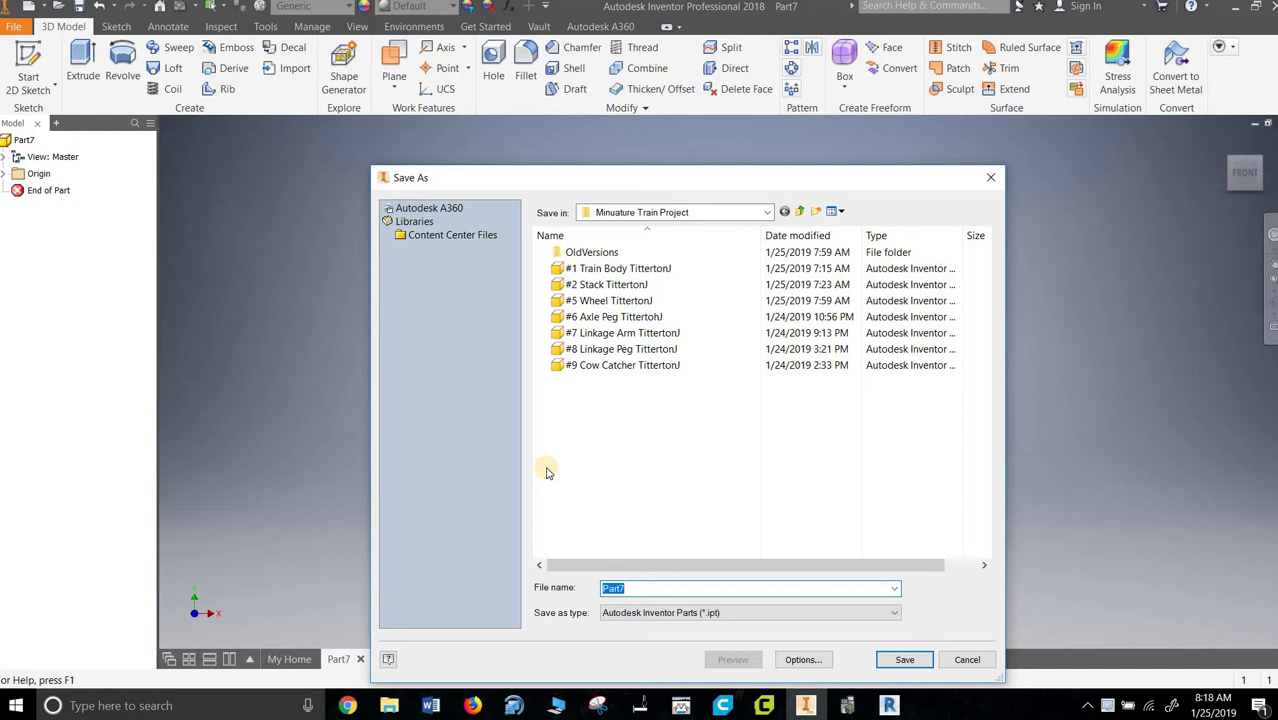
text(#4 Hitch Peg TittertonJ)
Confirm the save and start a 2D sketch on the XY plane
click(904, 661)
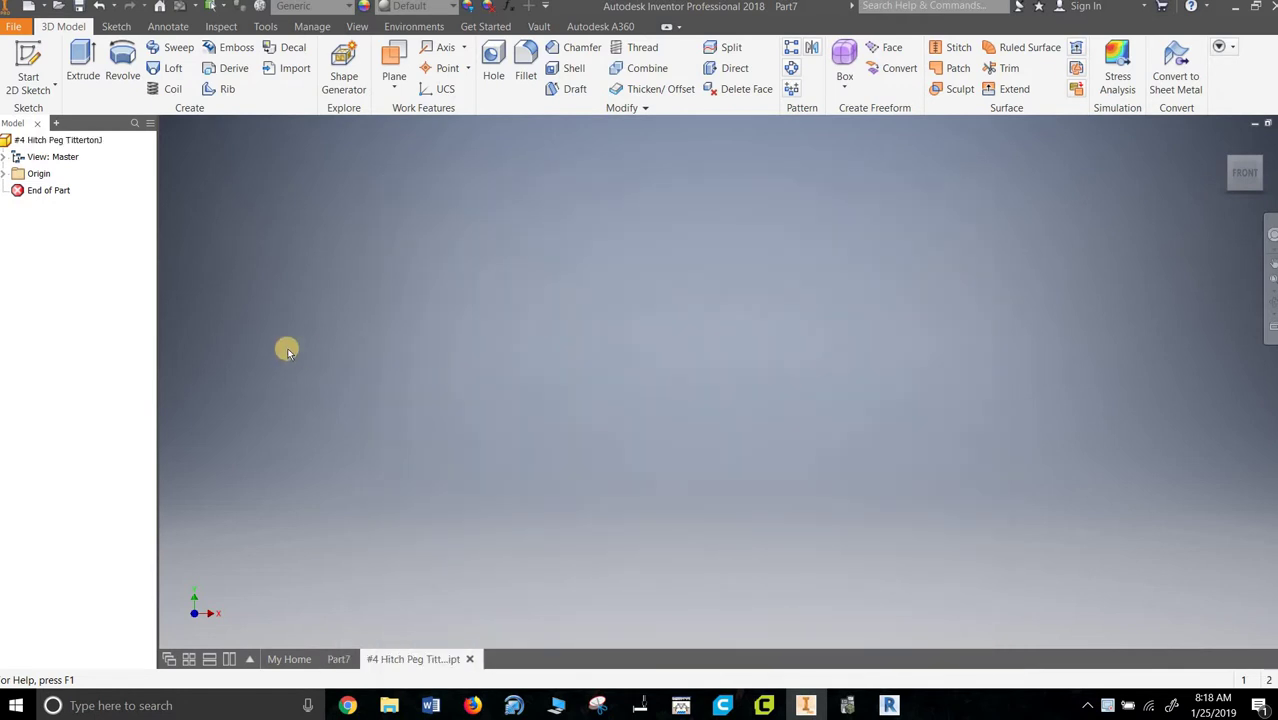
click(33, 92)
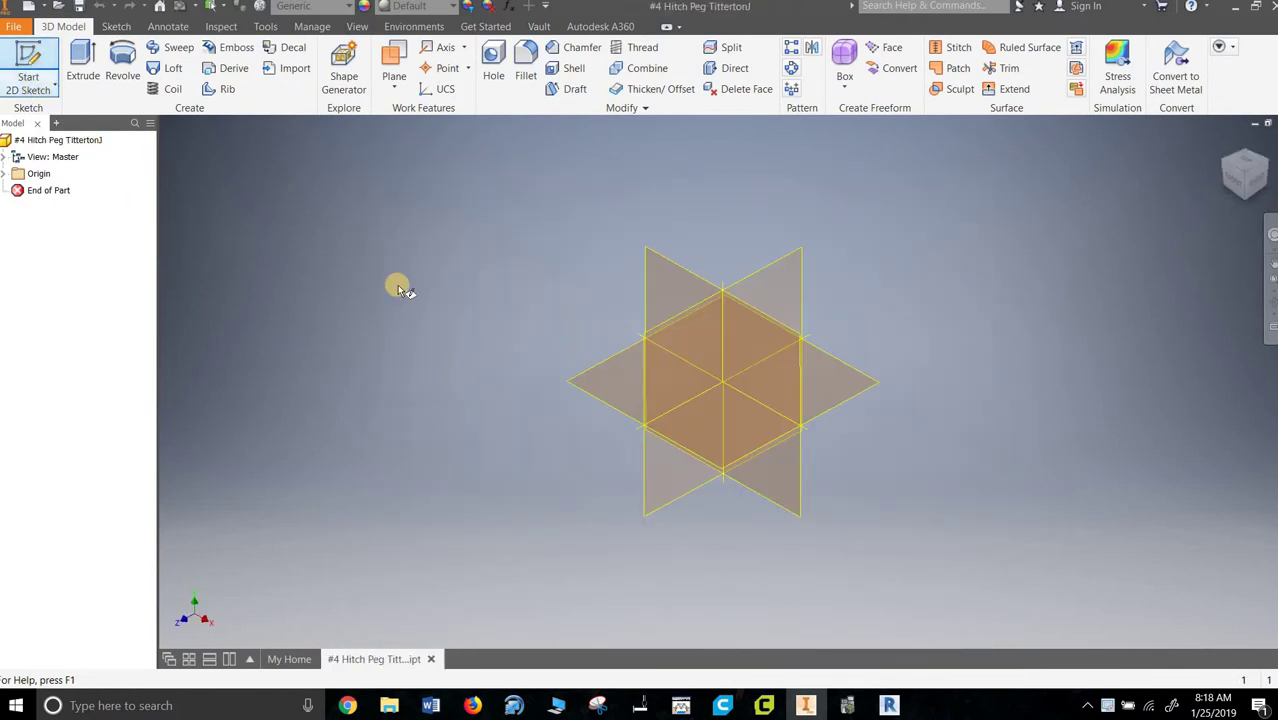
click(650, 222)
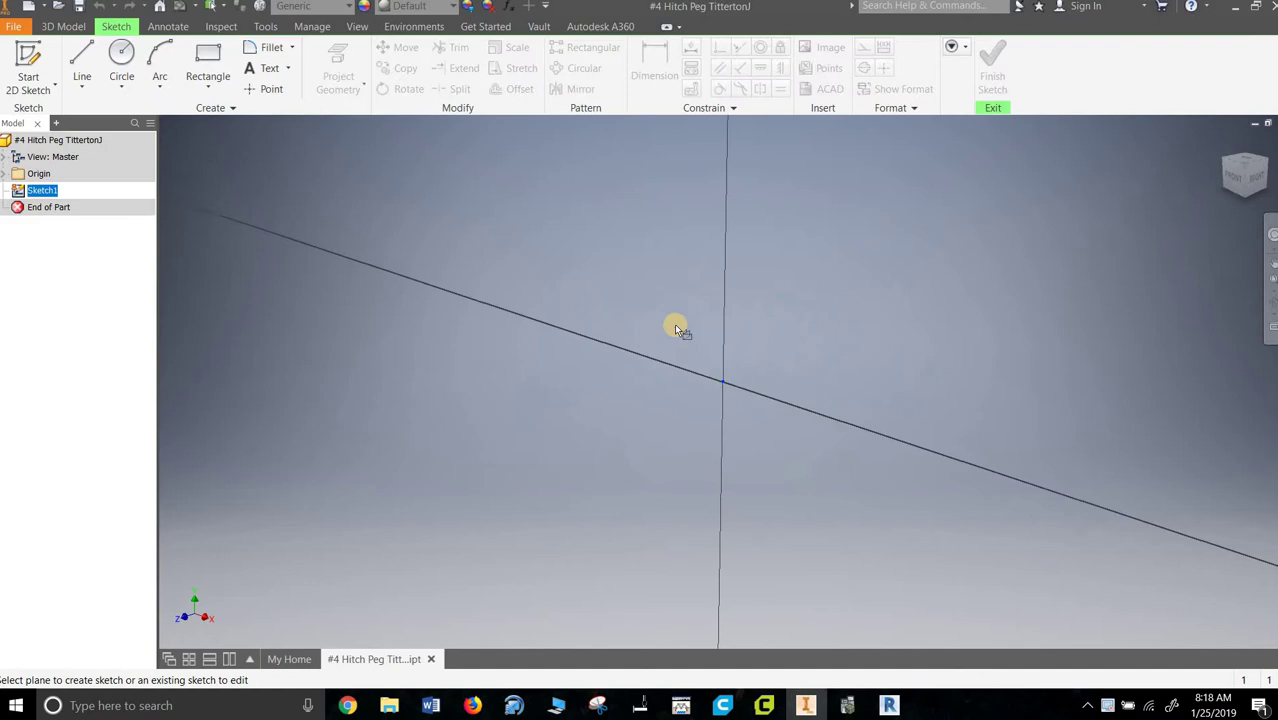
mouse_move(725, 315)
middle_down()
mouse_move(550, 422)
mouse_move(472, 449)
middle_up()
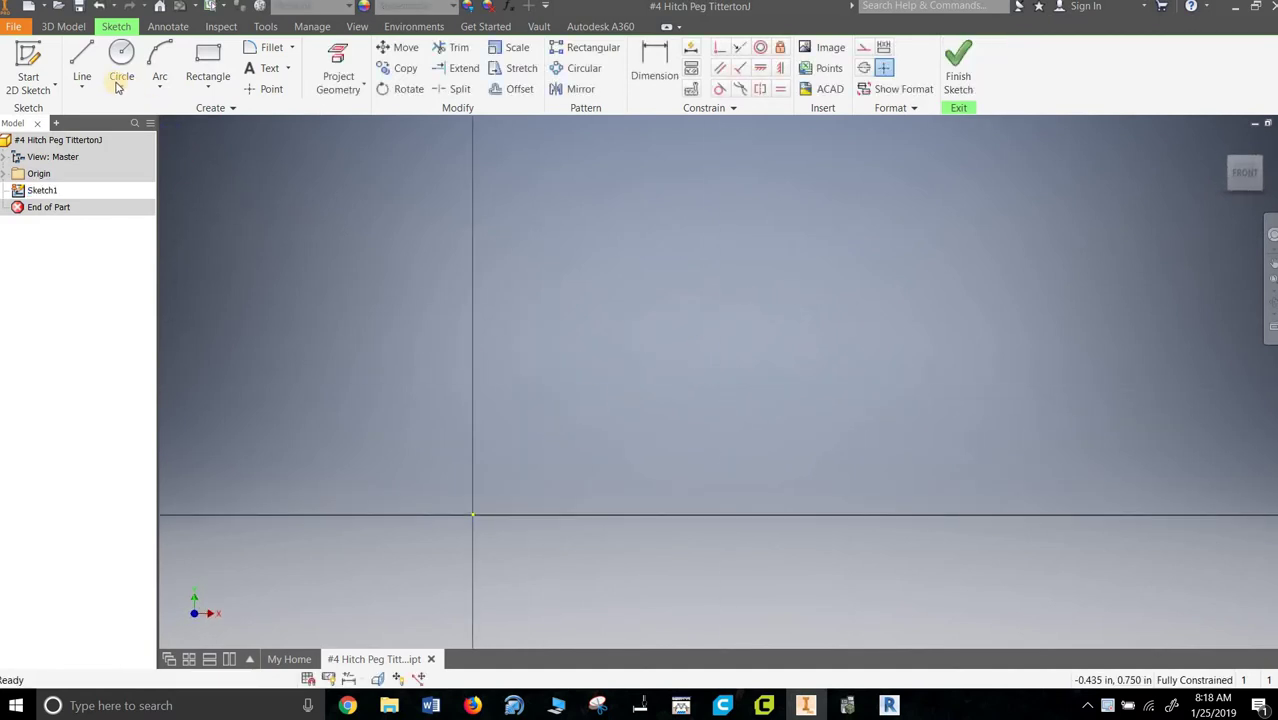
Draw a .125 horizontal line from the origin, entered as 0.5/2
click(82, 62)
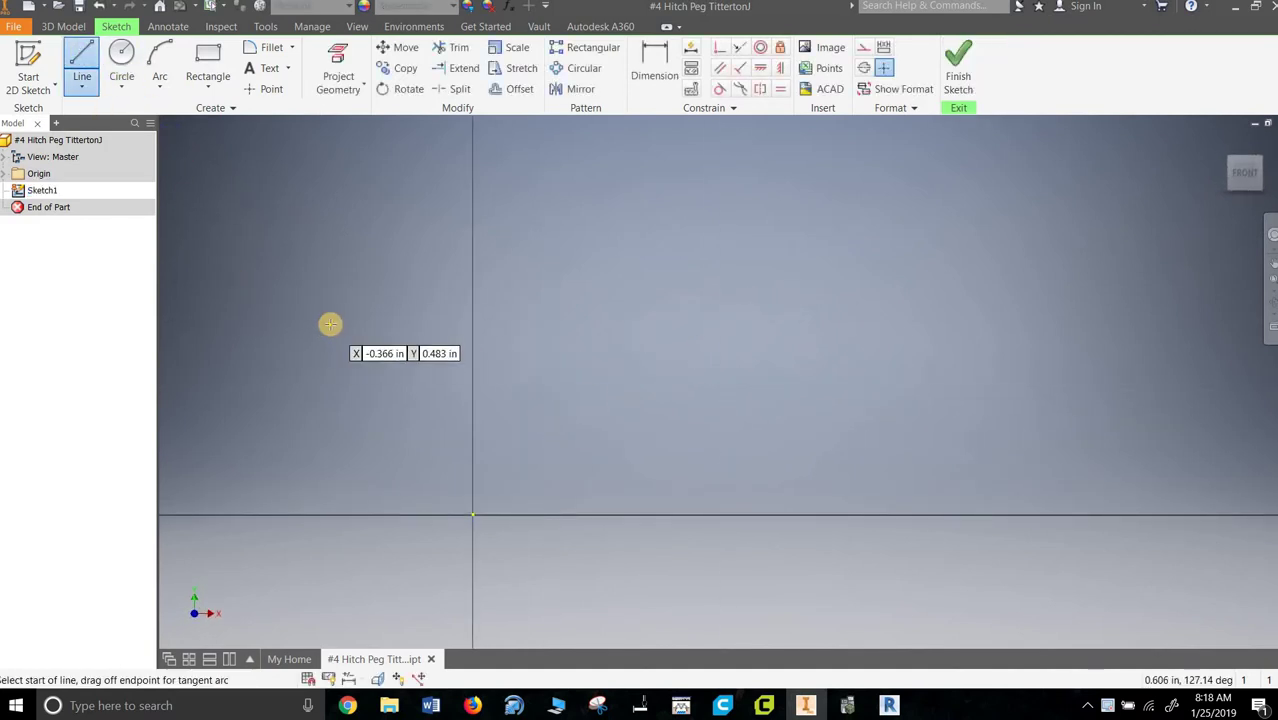
click(474, 515)
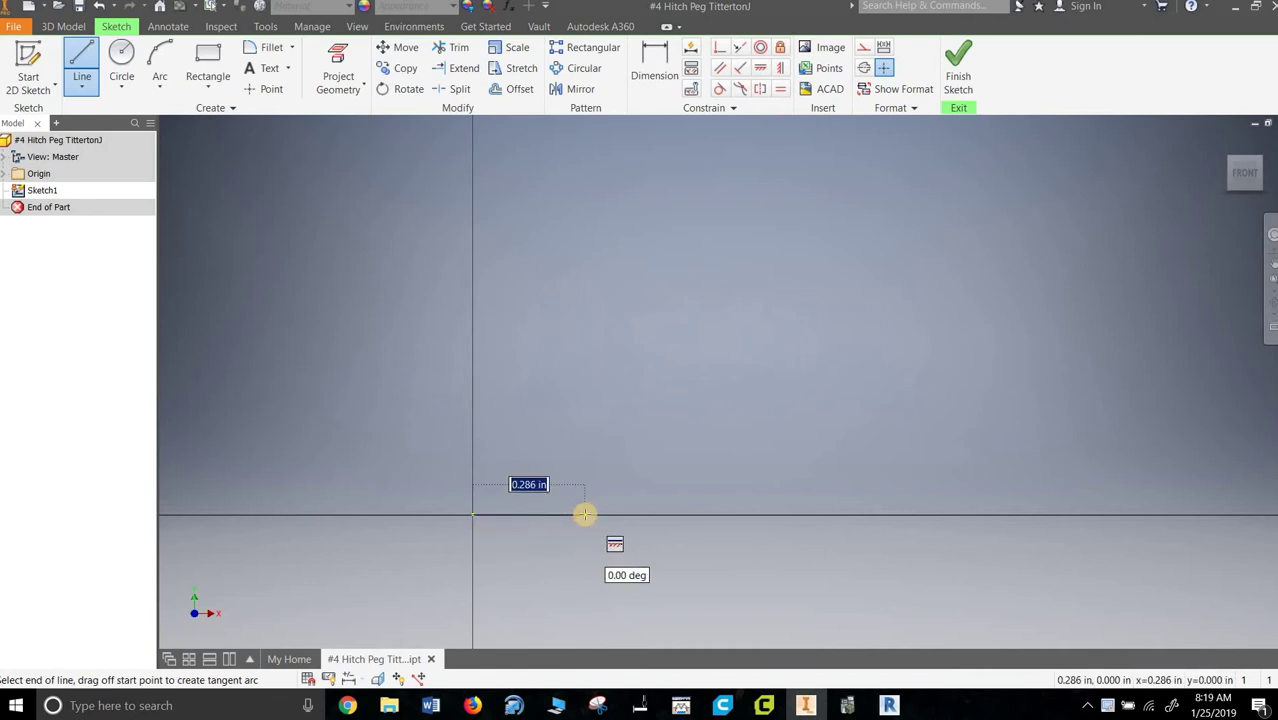
text(0.2)
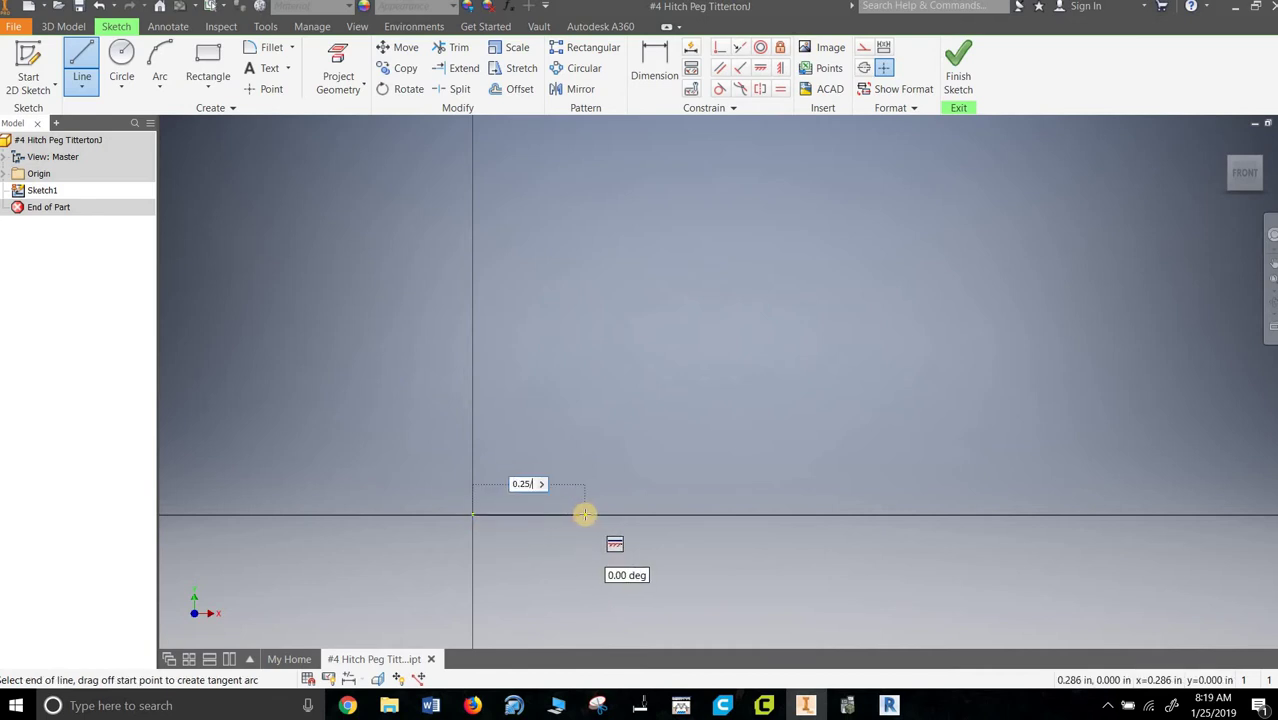
text(5/2)
key(Return)
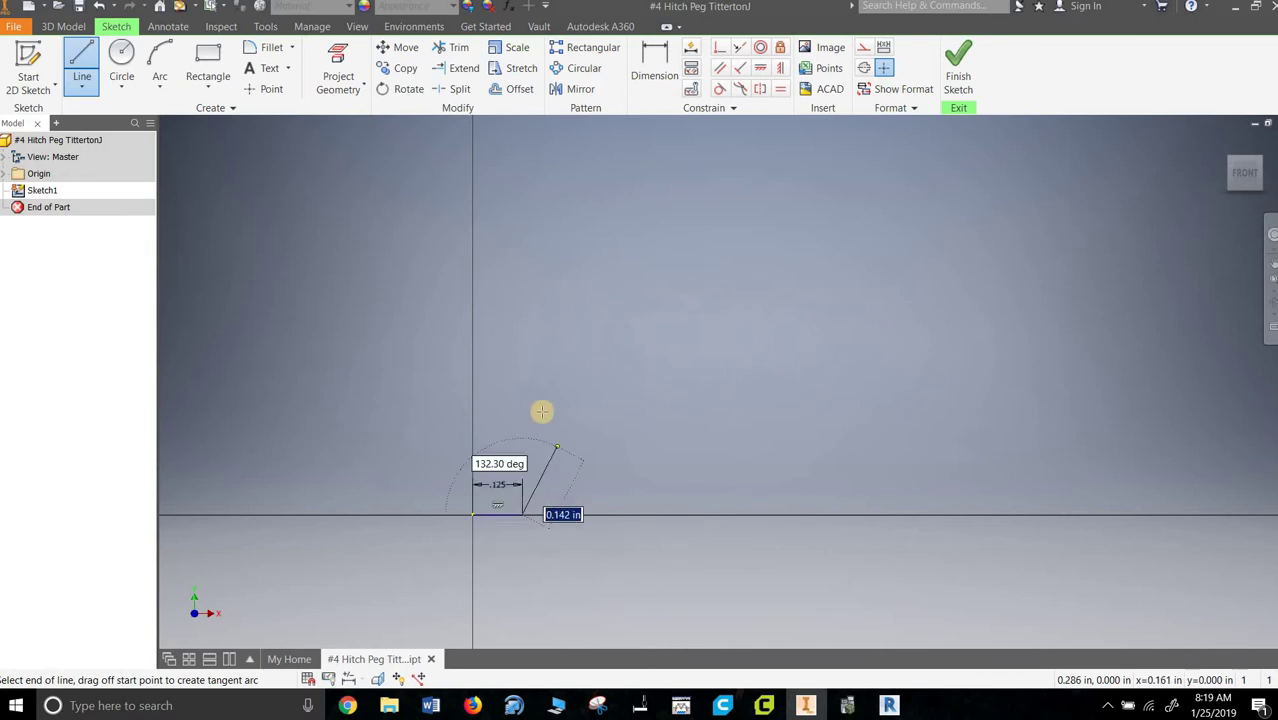
right_click(546, 400)
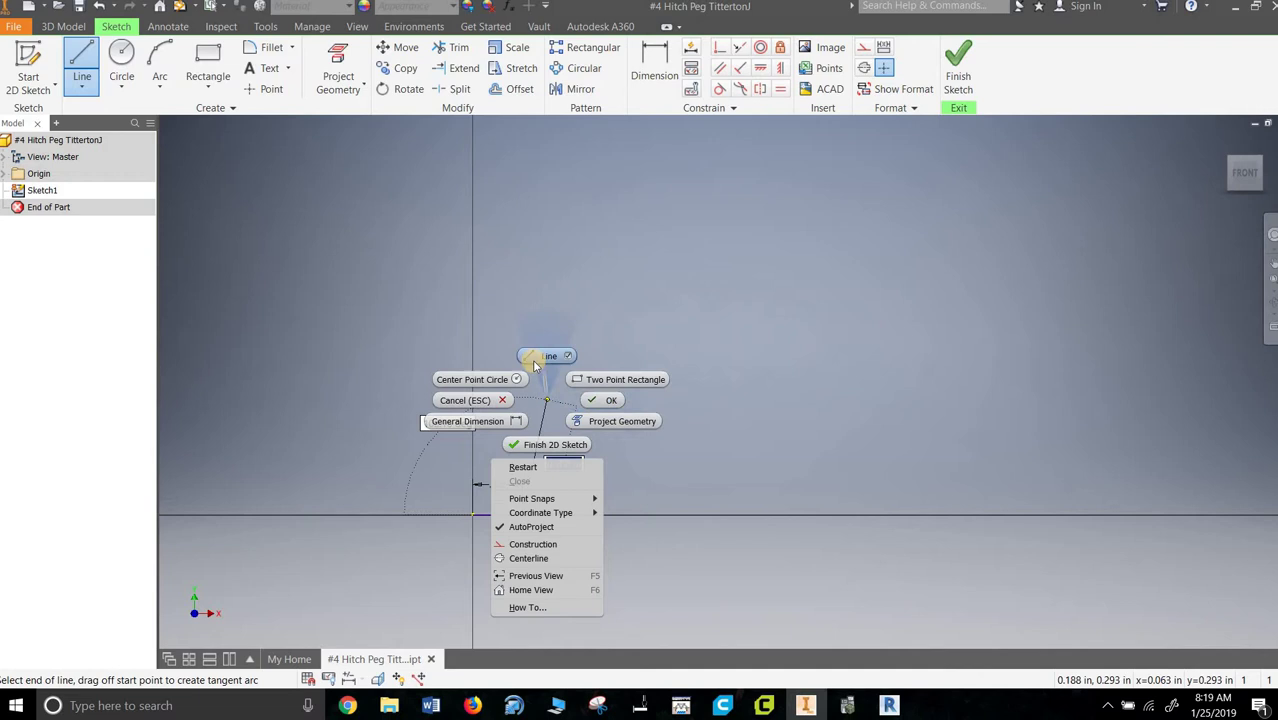
click(503, 399)
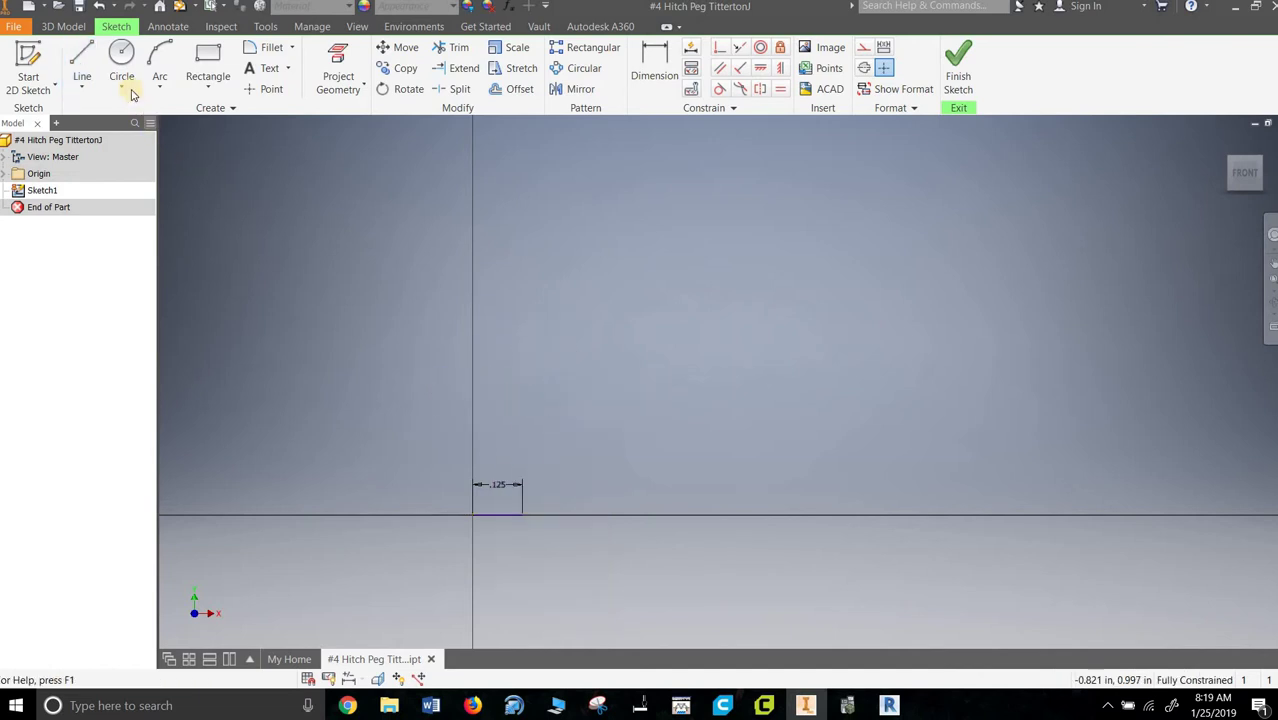
Draw a 0.650 vertical line up from the origin
click(82, 58)
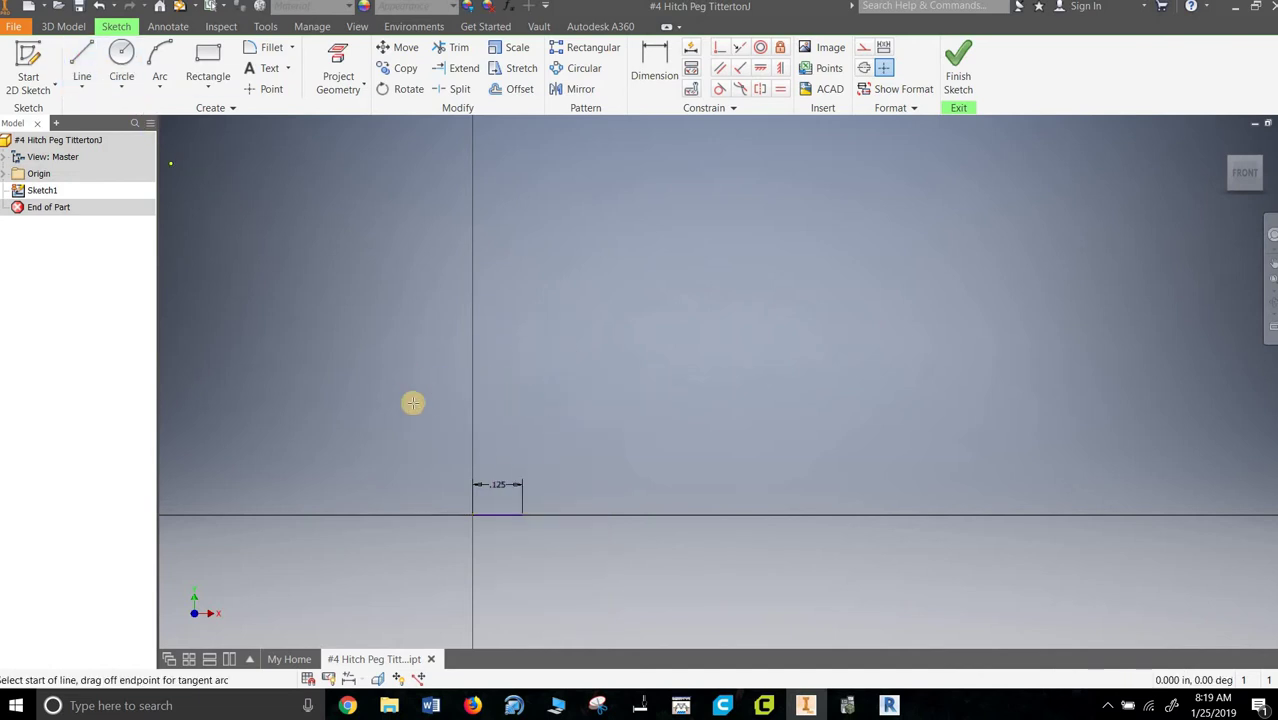
click(473, 515)
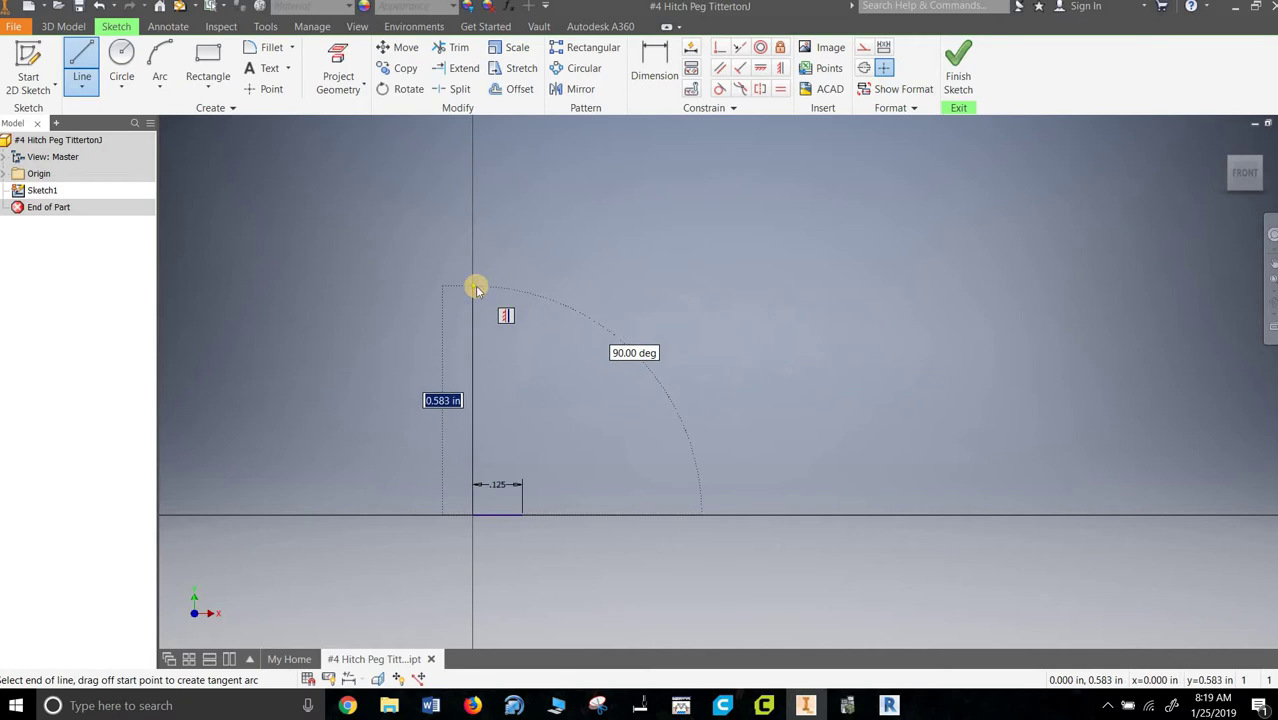
text(0.650)
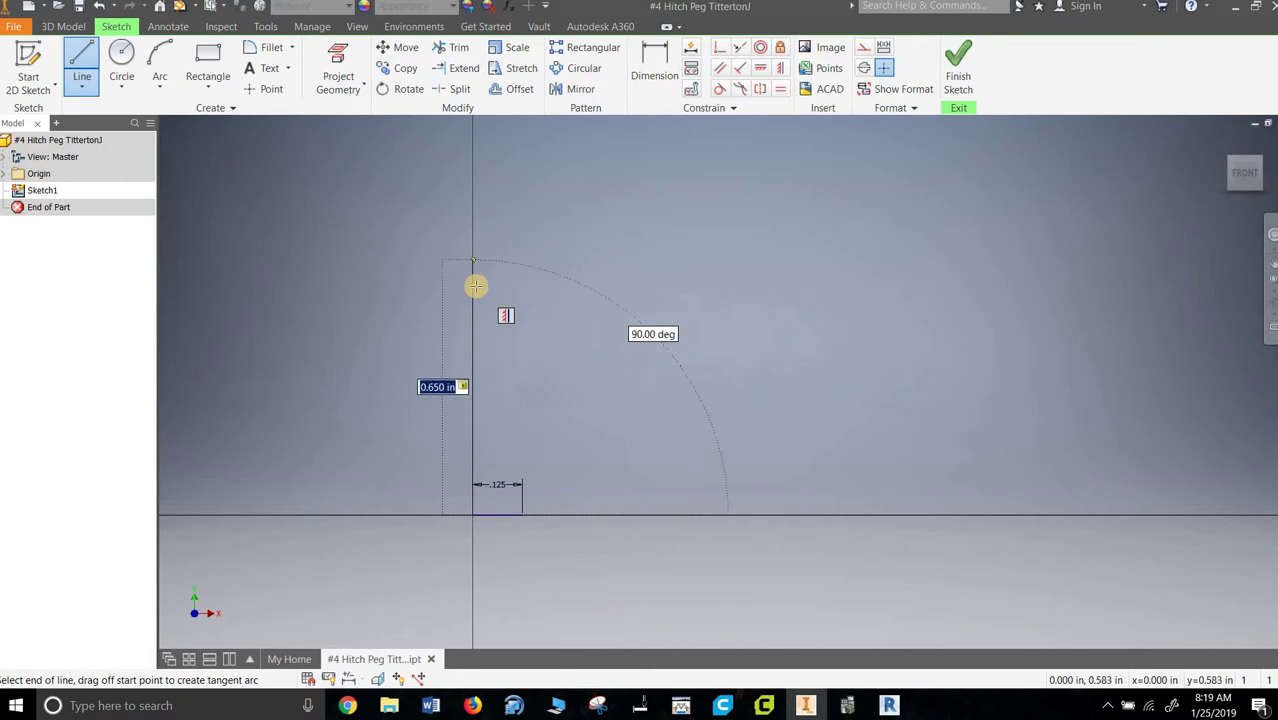
key(Return)
Draw a 0.500 vertical line up from the .125 line's end
right_click(630, 270)
click(674, 280)
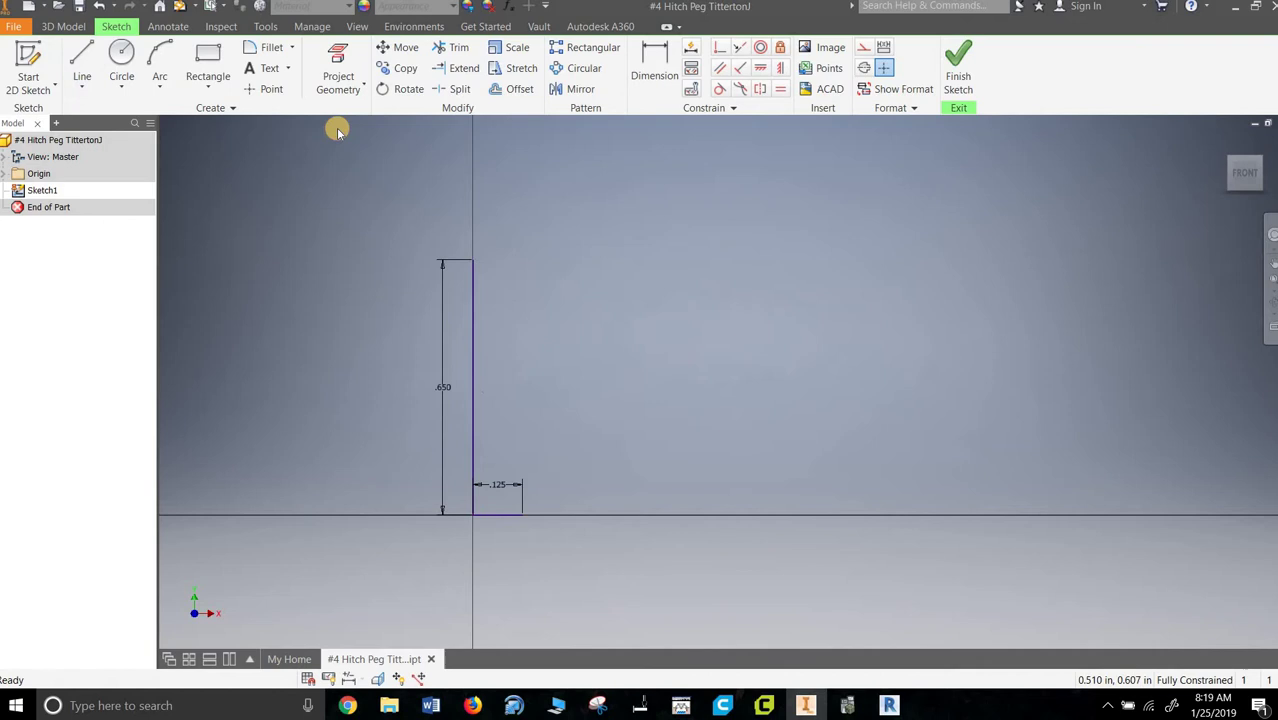
click(95, 60)
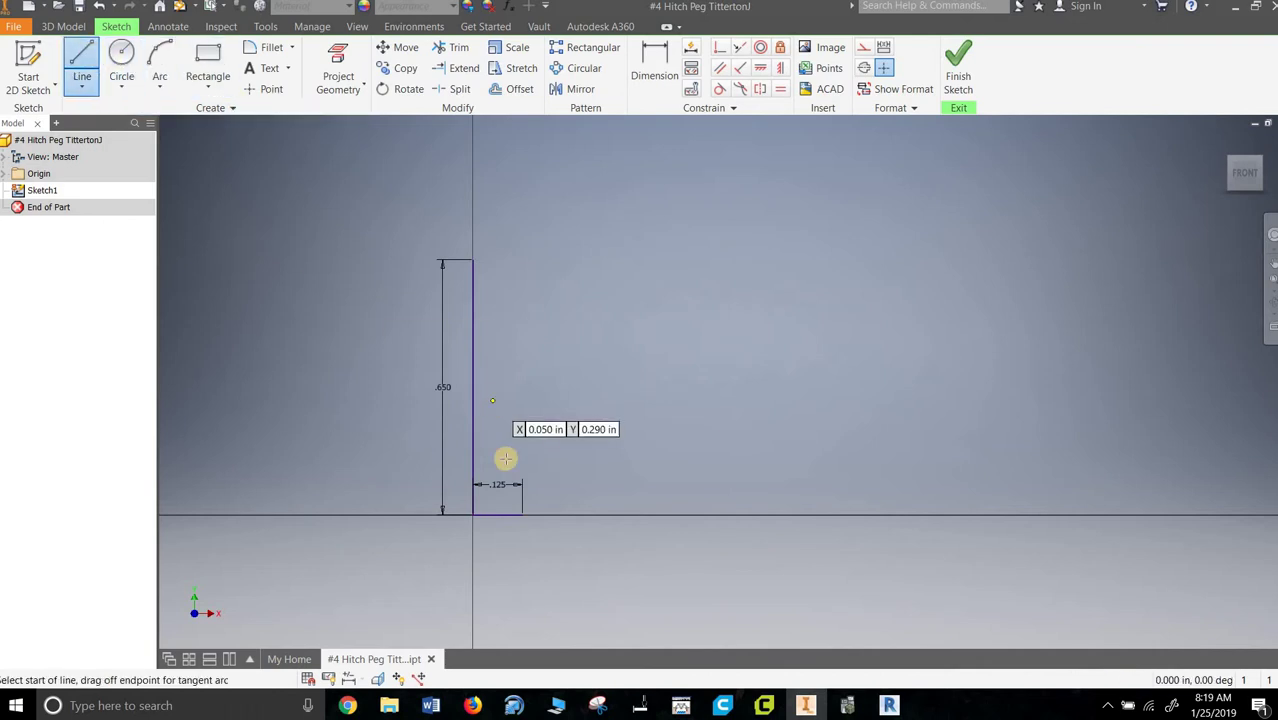
click(521, 514)
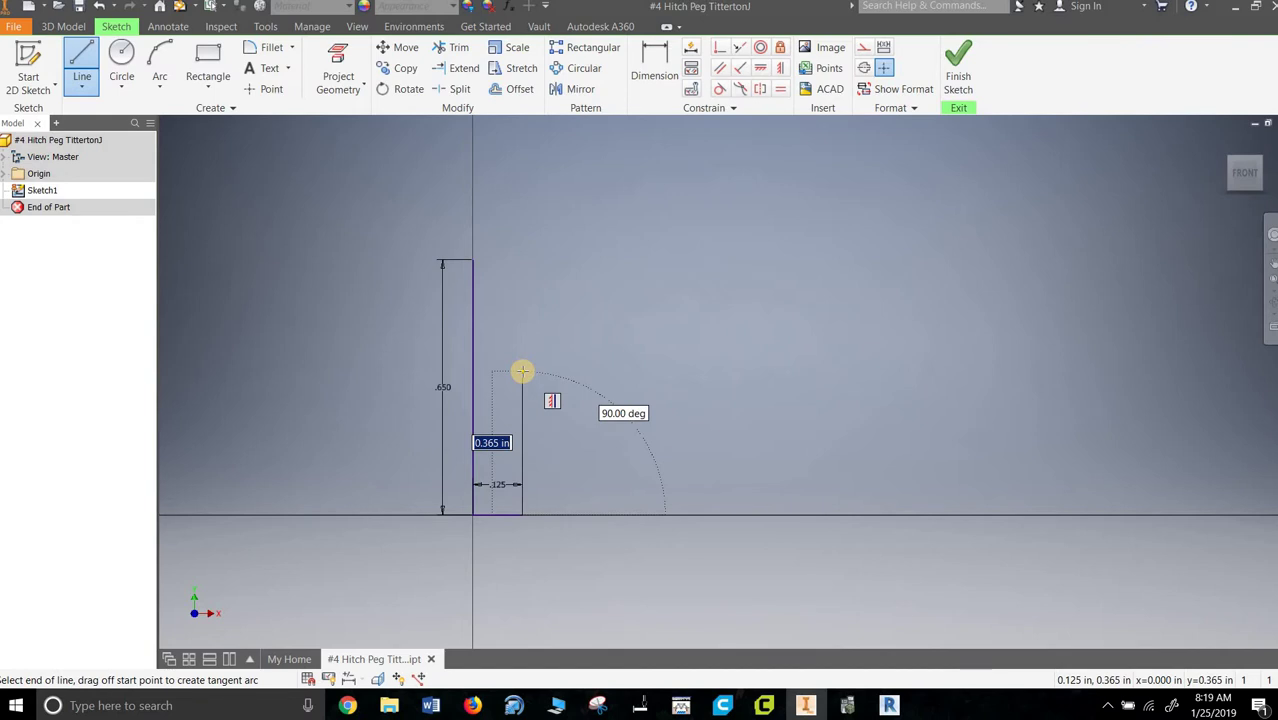
text(0.5)
key(Return)
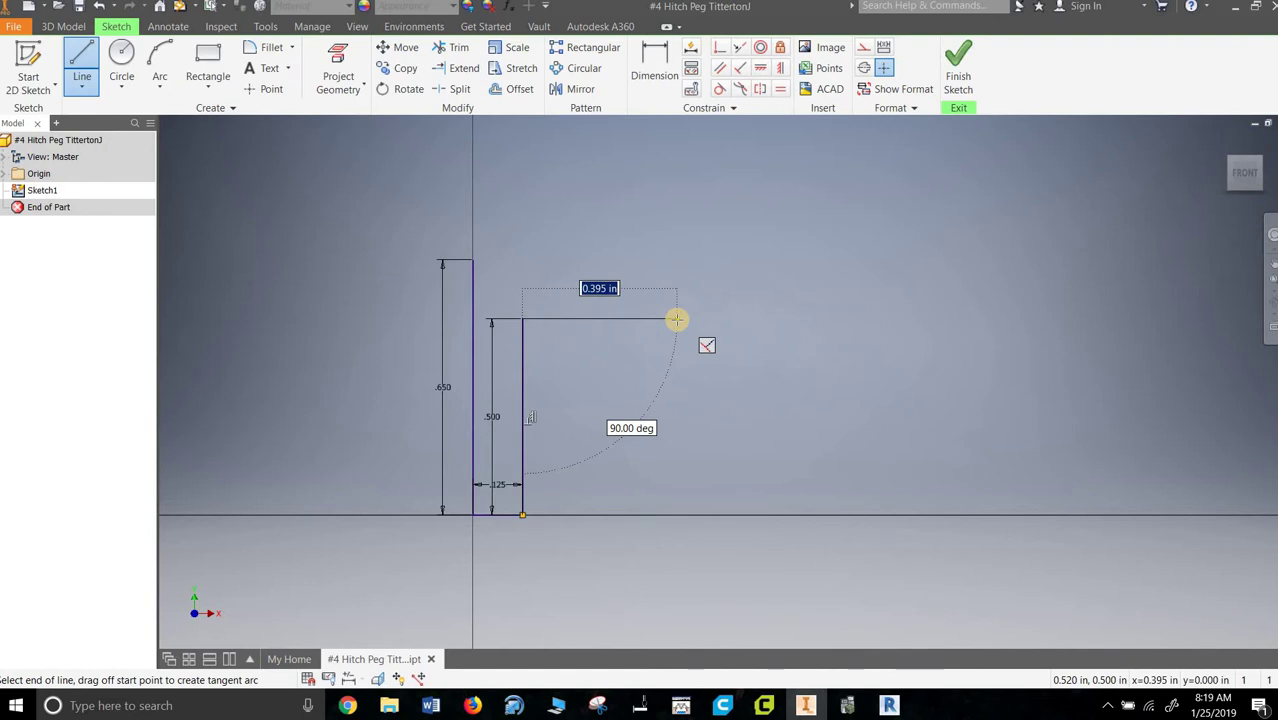
Add a .275 horizontal line outward from the top of the .500 line
text(0.)
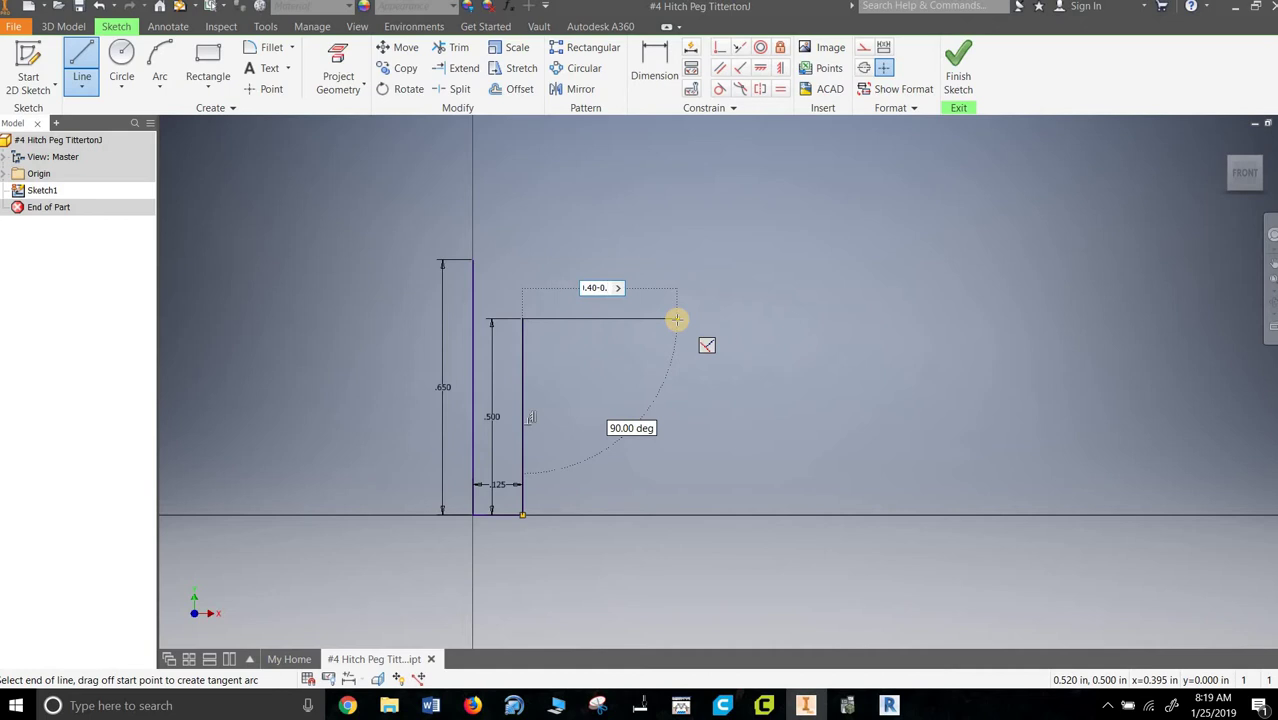
text(125)
key(Return)
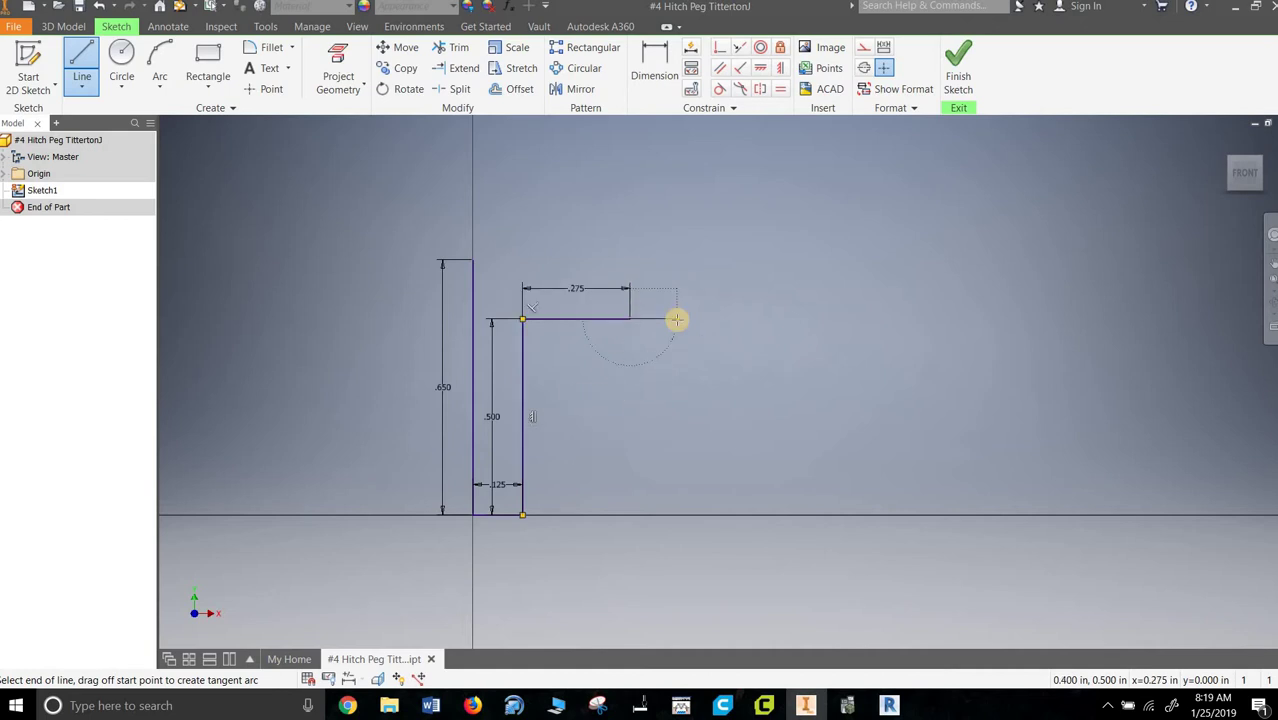
right_click(722, 246)
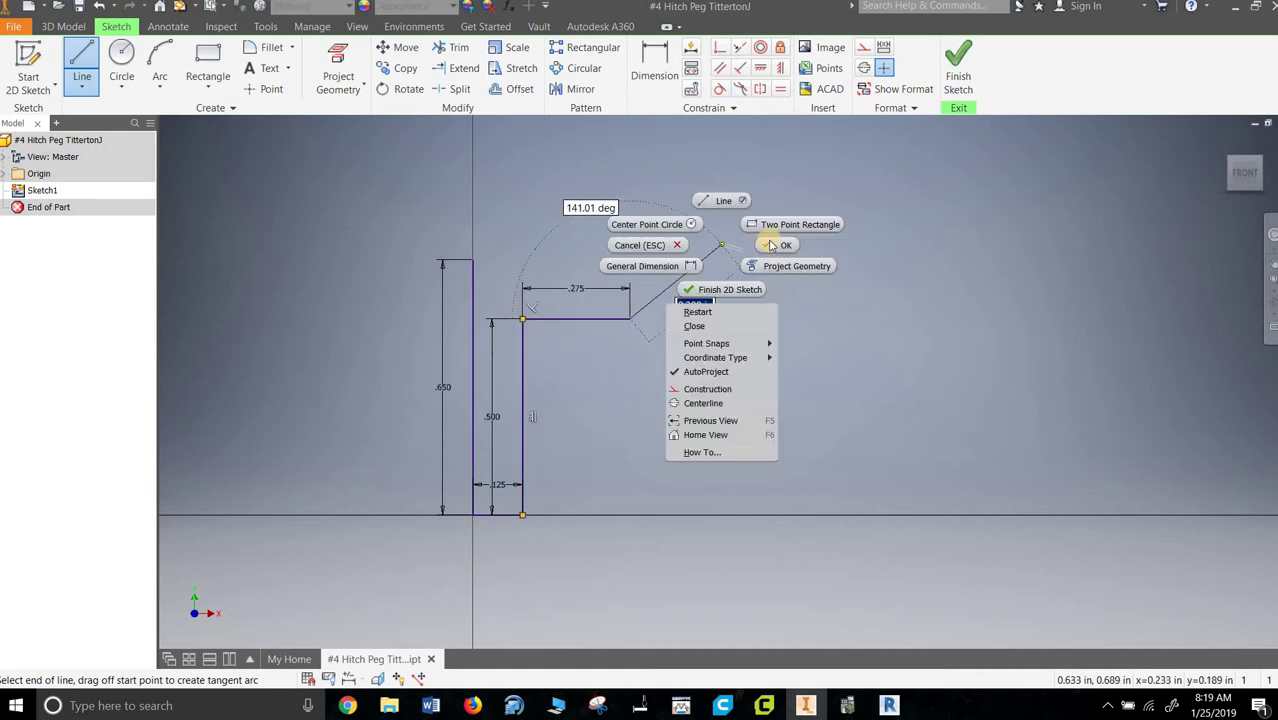
key(Escape)
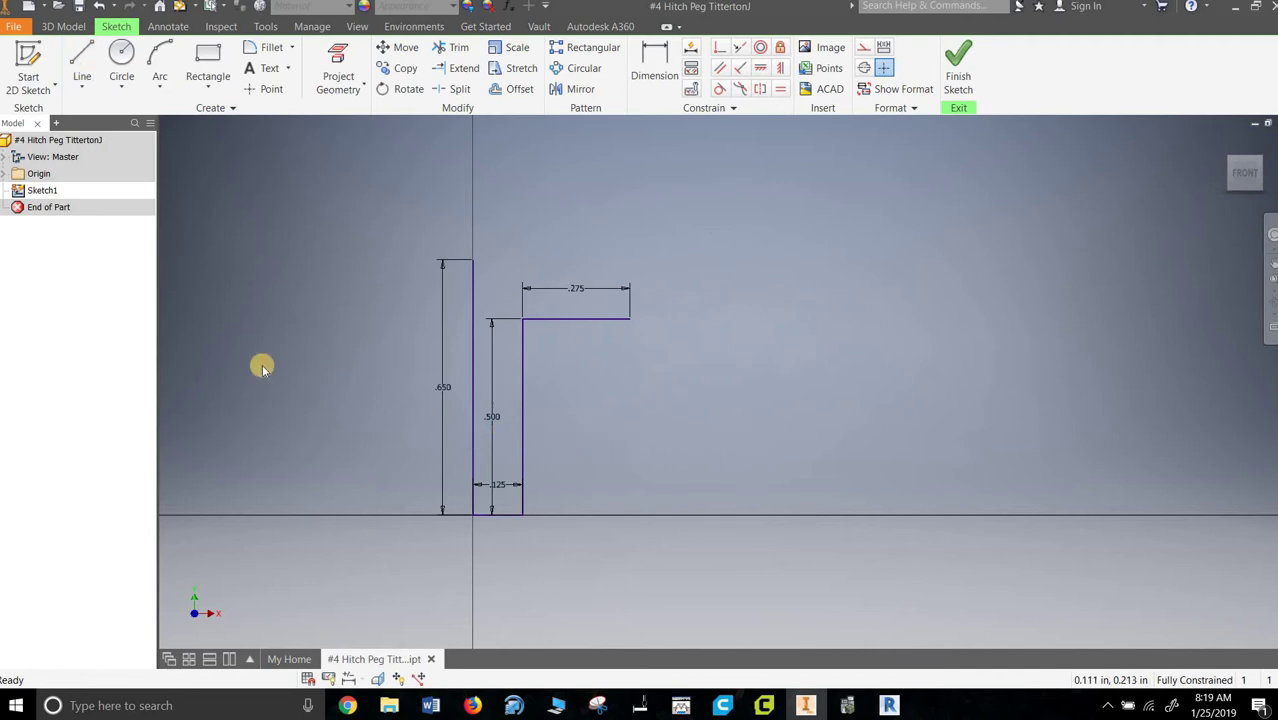
Start a dome arc from the .650 line's top to the .275 line's end, then cancel it
click(160, 64)
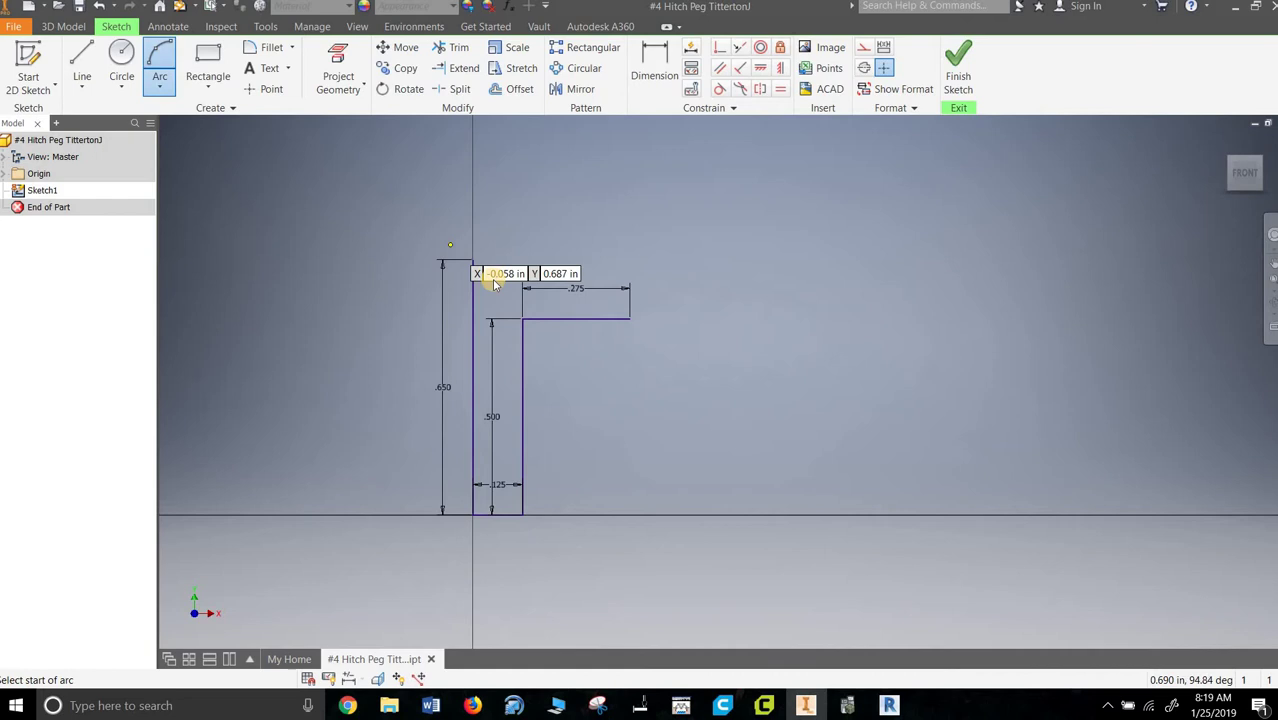
scroll(510, 273, down, 5)
scroll(514, 277, up, 8)
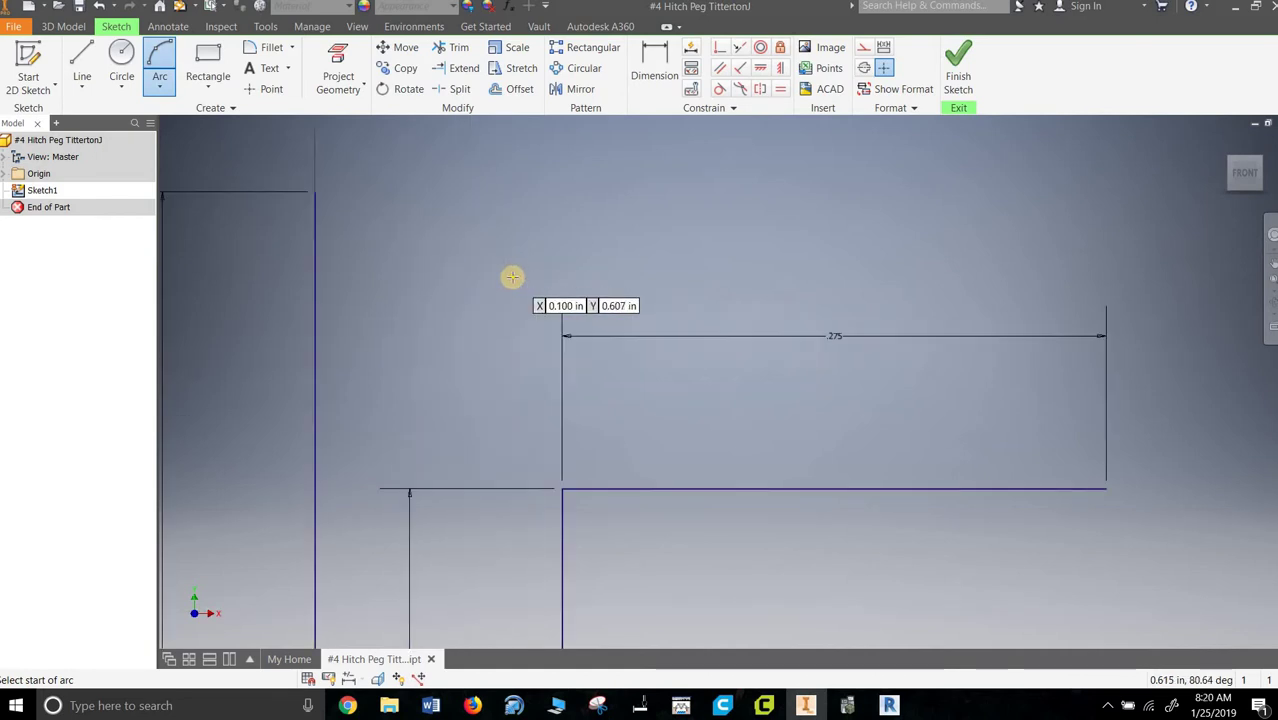
scroll(511, 277, down, 1)
click(396, 229)
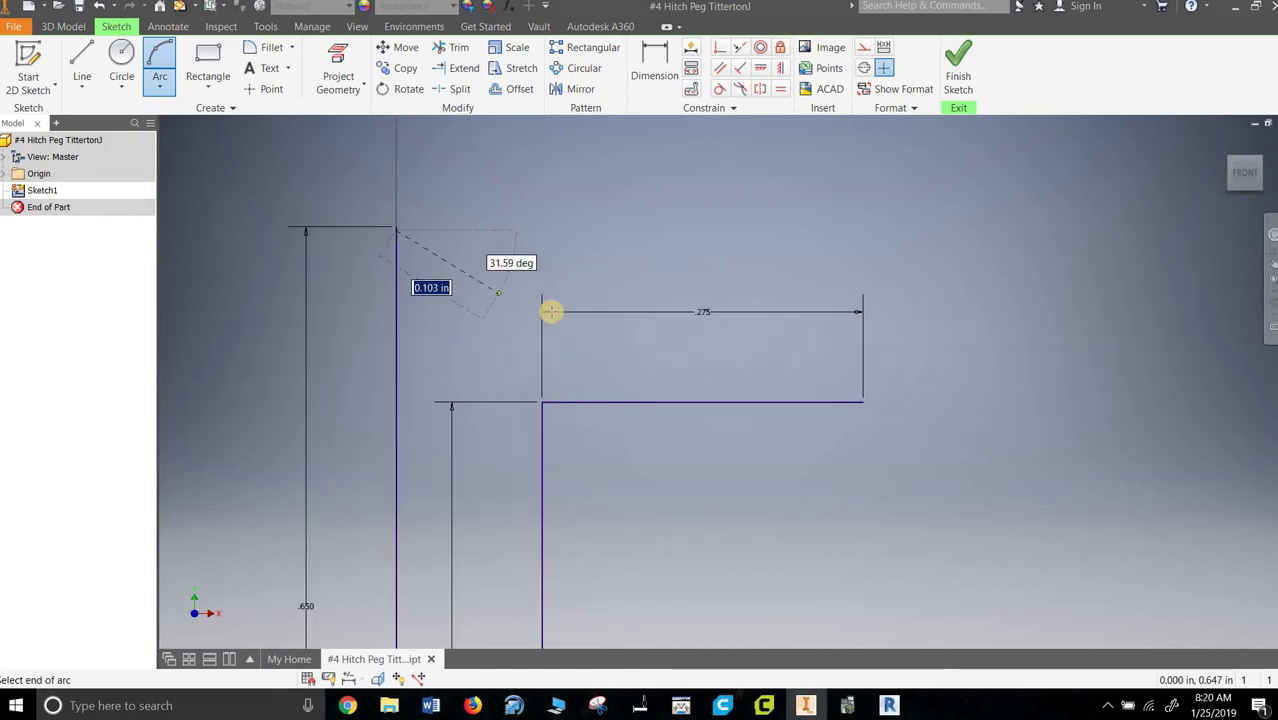
click(861, 401)
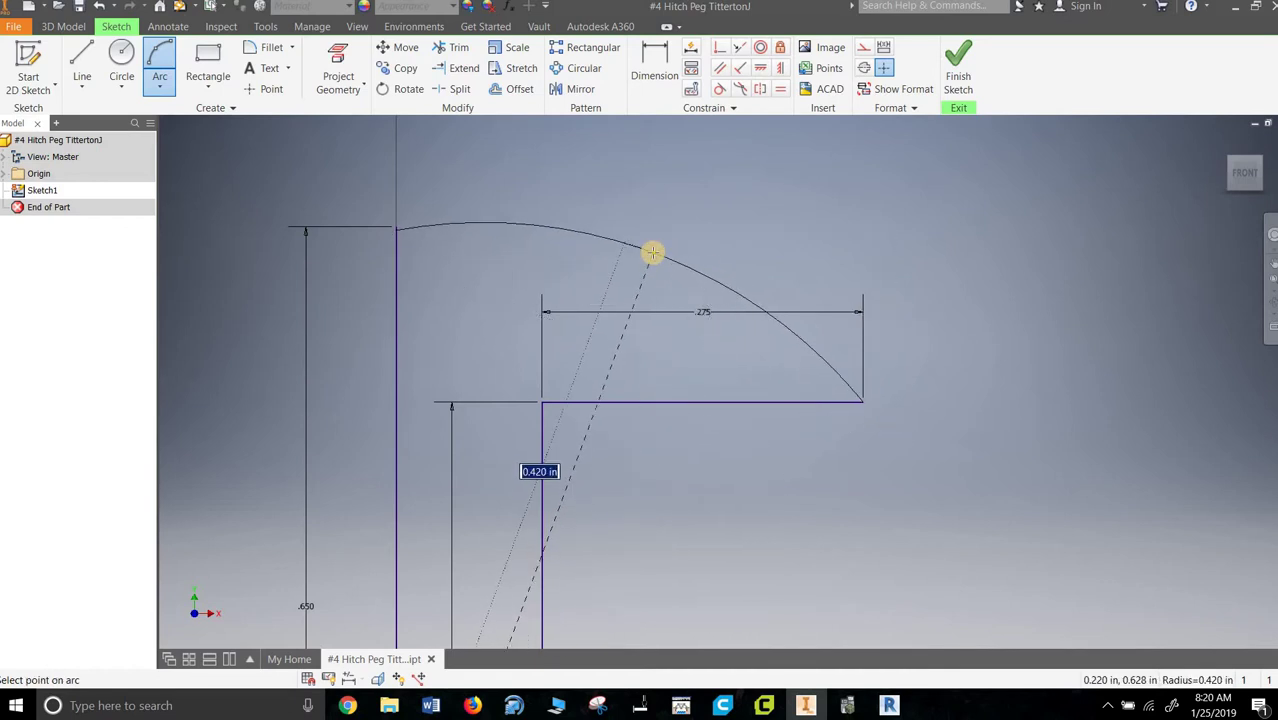
text(0.)
click(652, 253)
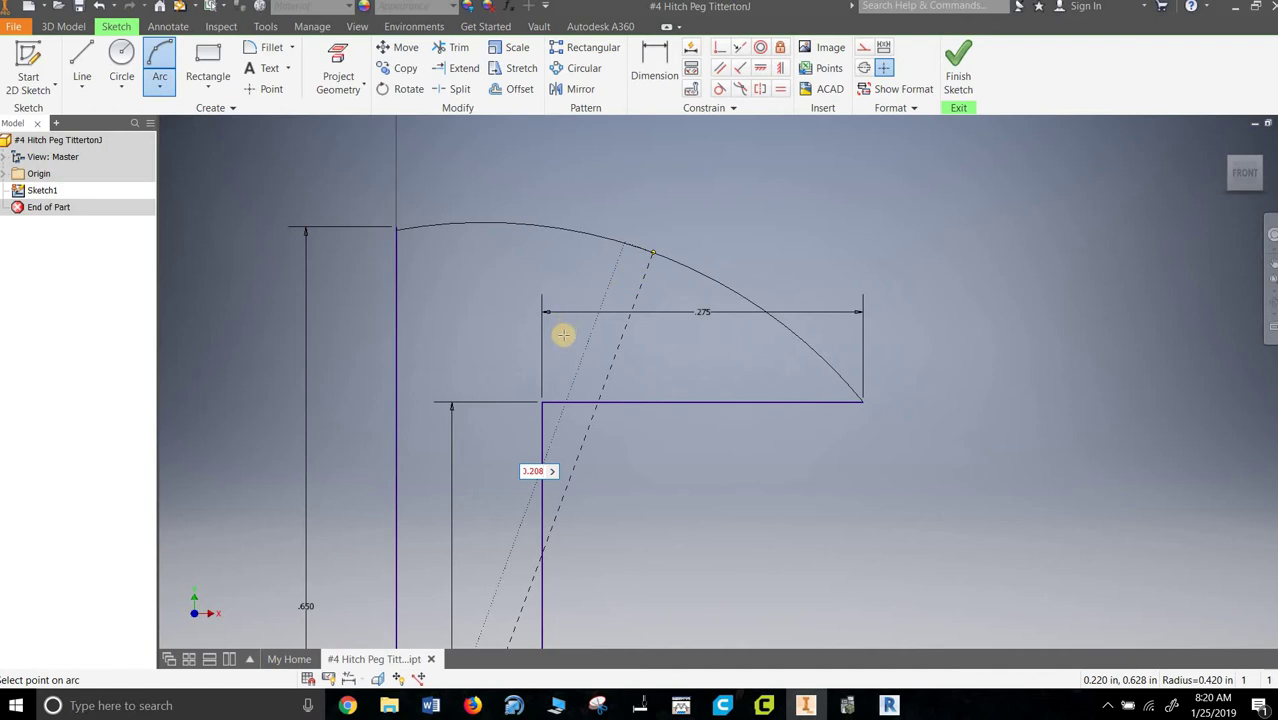
right_click(519, 370)
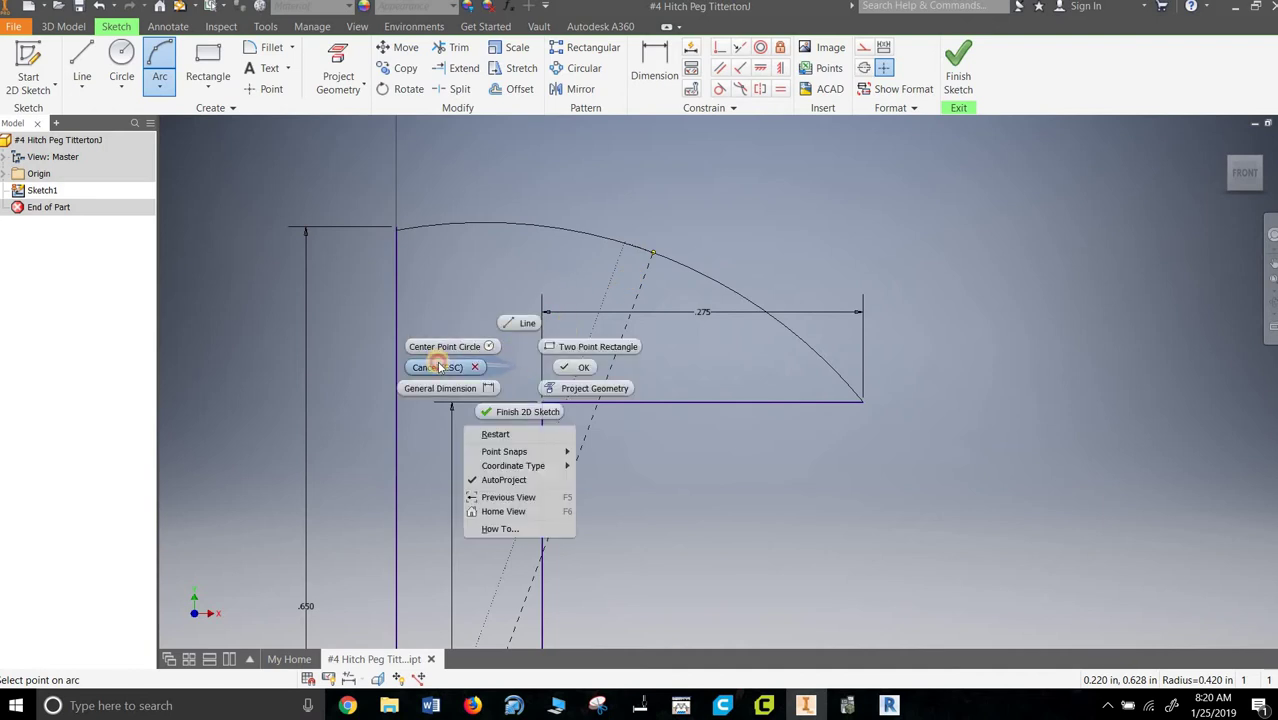
click(585, 365)
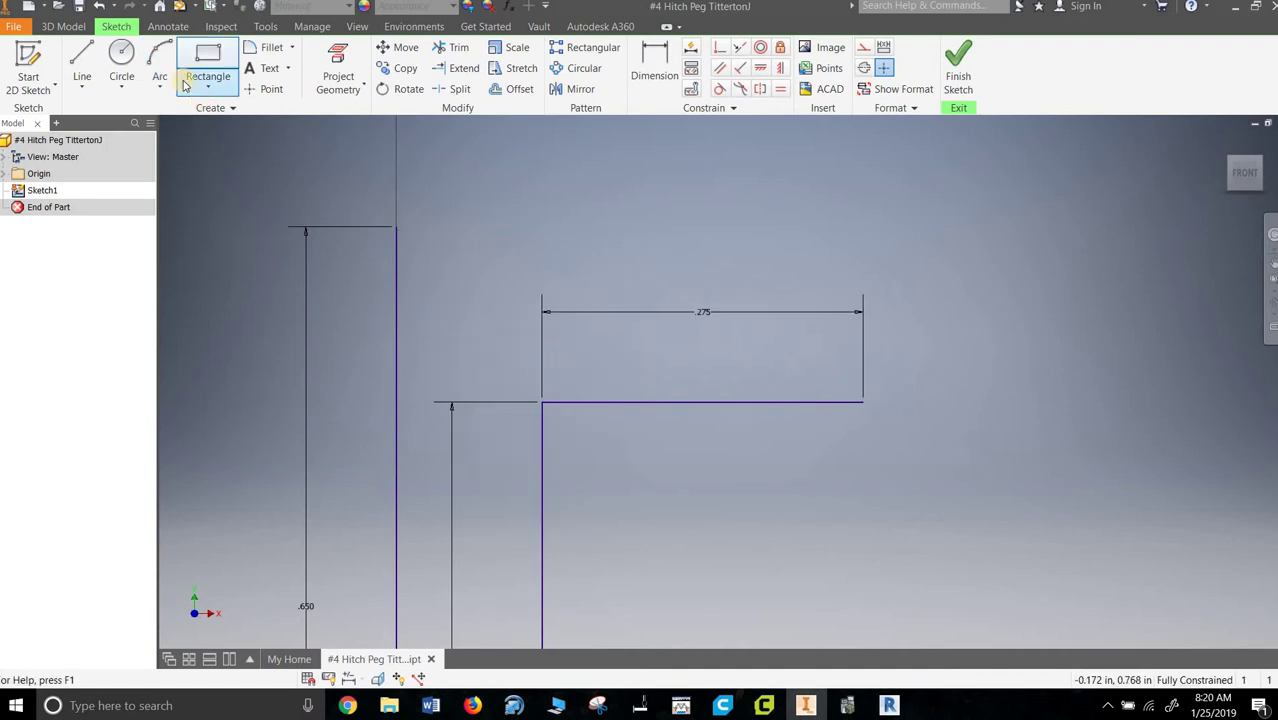
Attempt a horizontal dimension from the left vertical line to the top line's right end
click(160, 58)
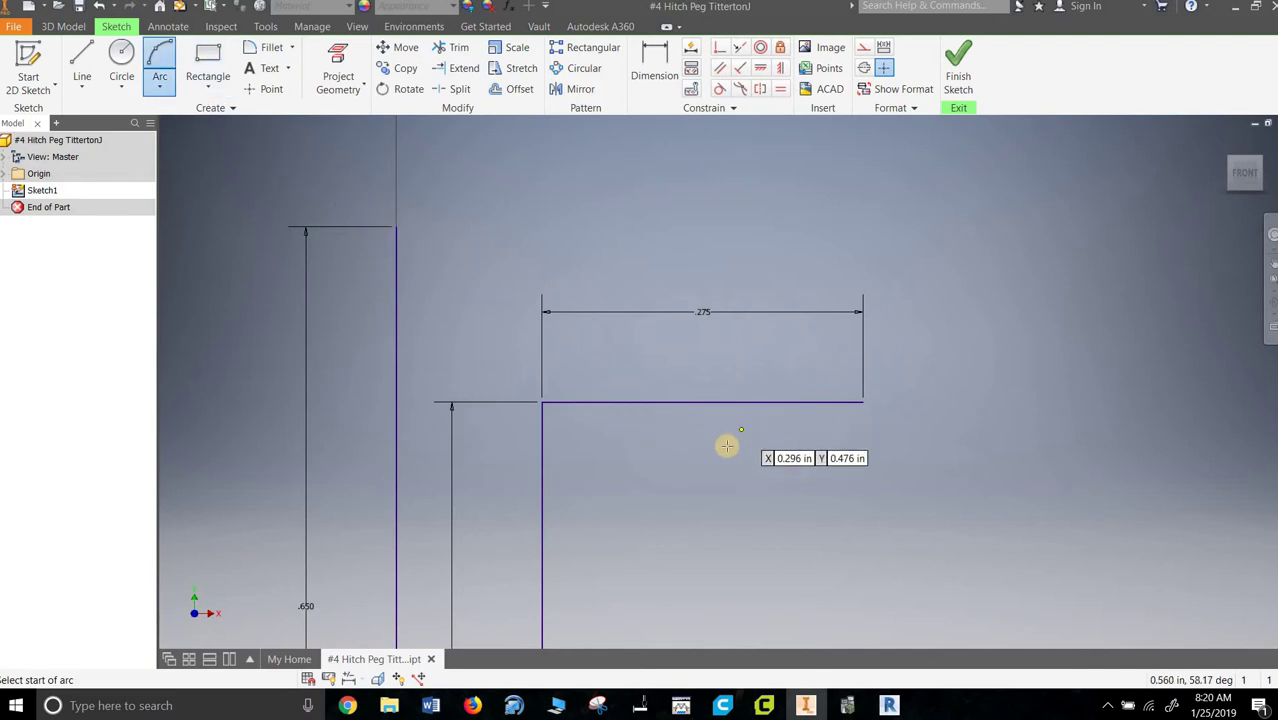
scroll(686, 451, up, 3)
scroll(683, 450, down, 3)
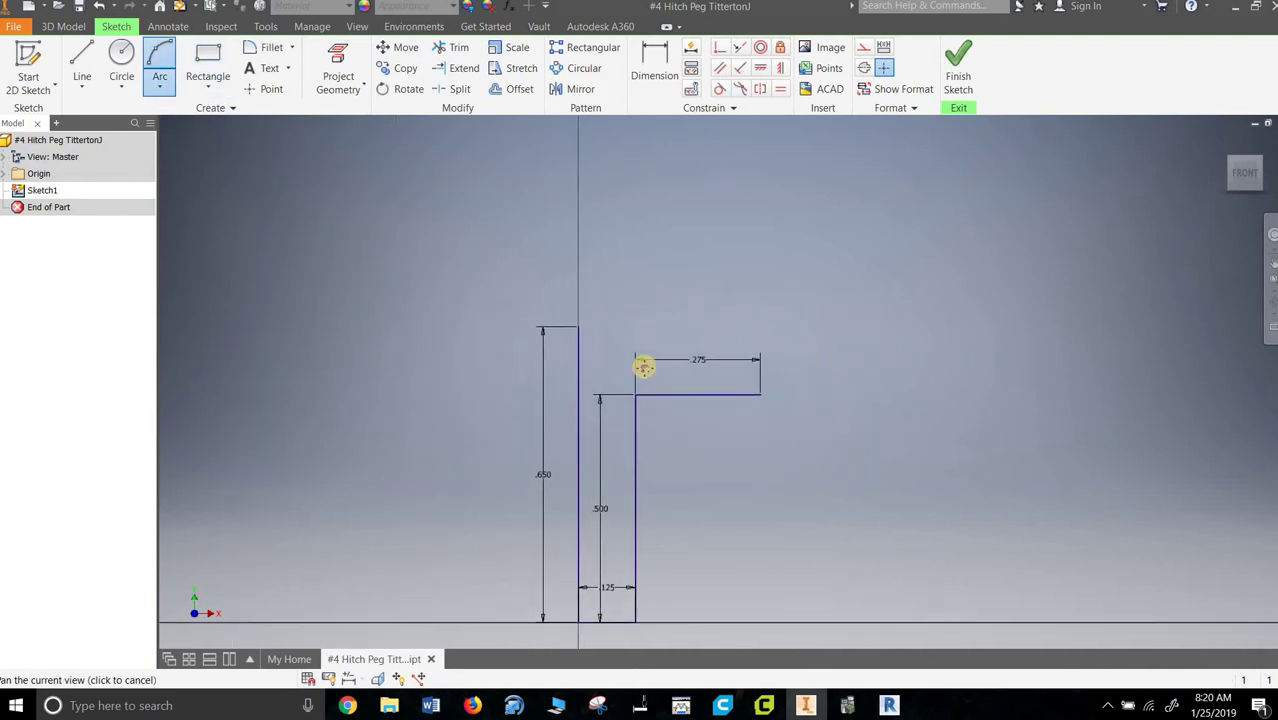
click(650, 70)
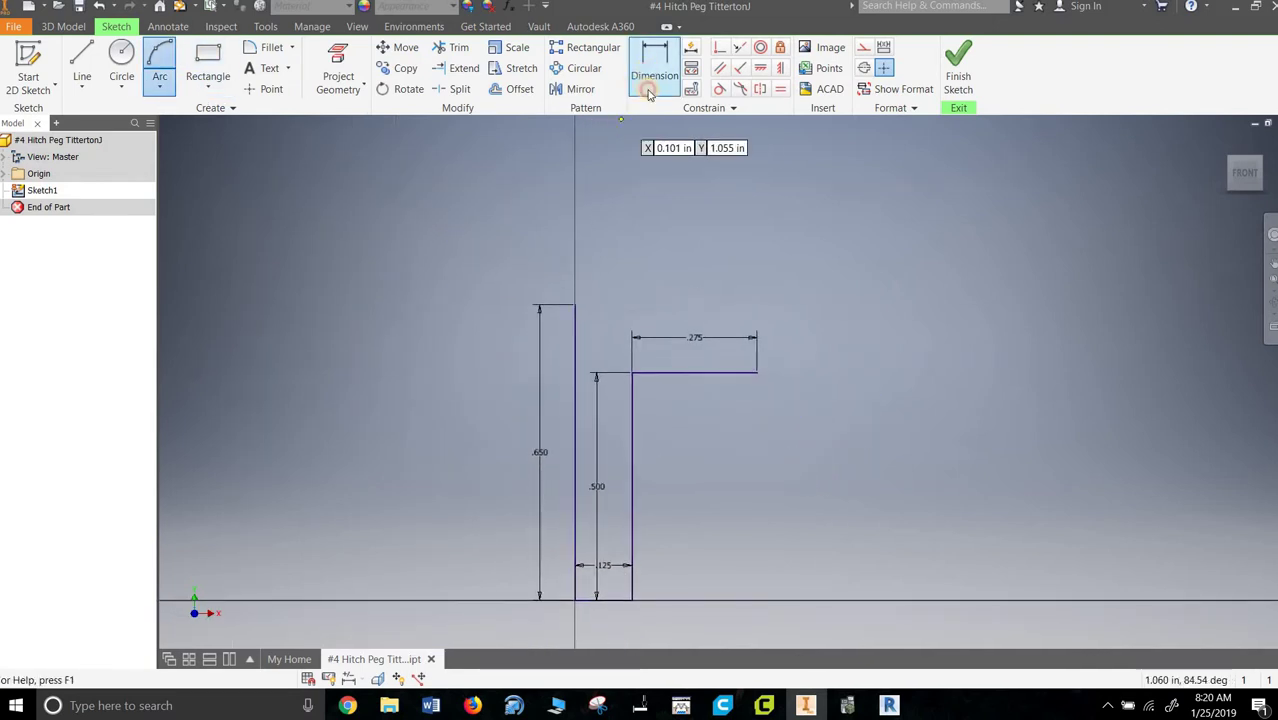
click(574, 346)
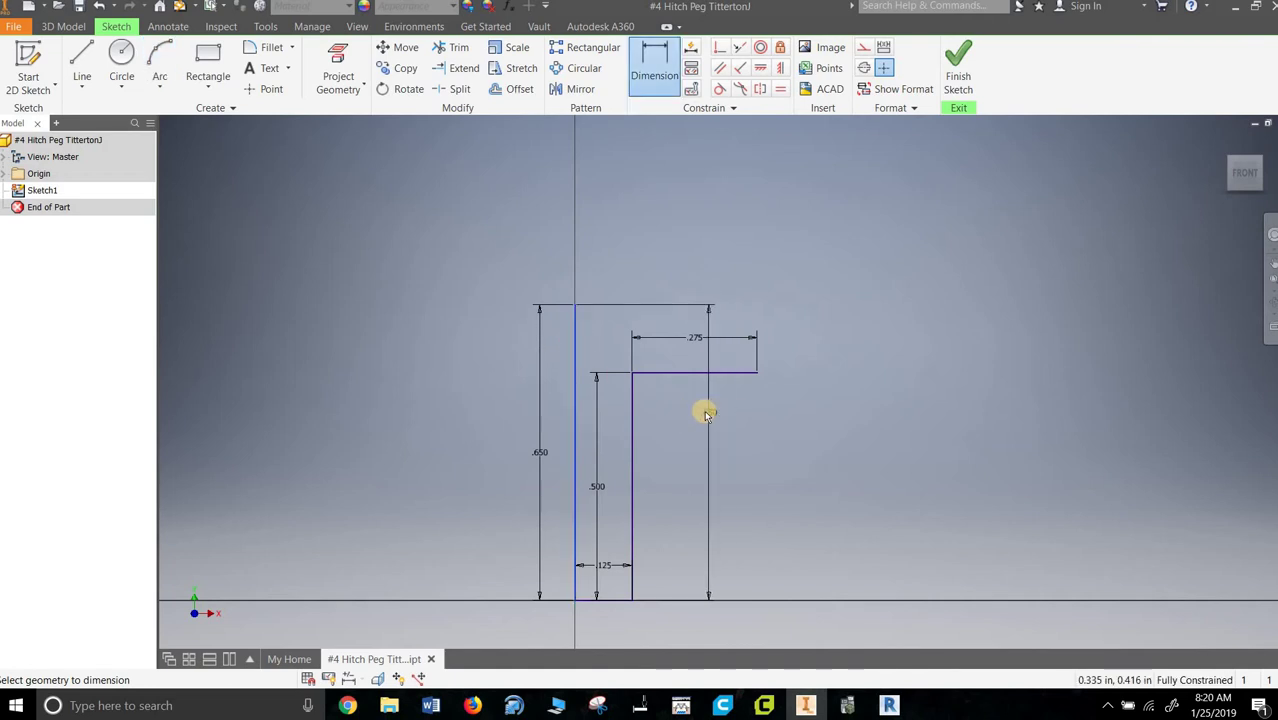
click(755, 373)
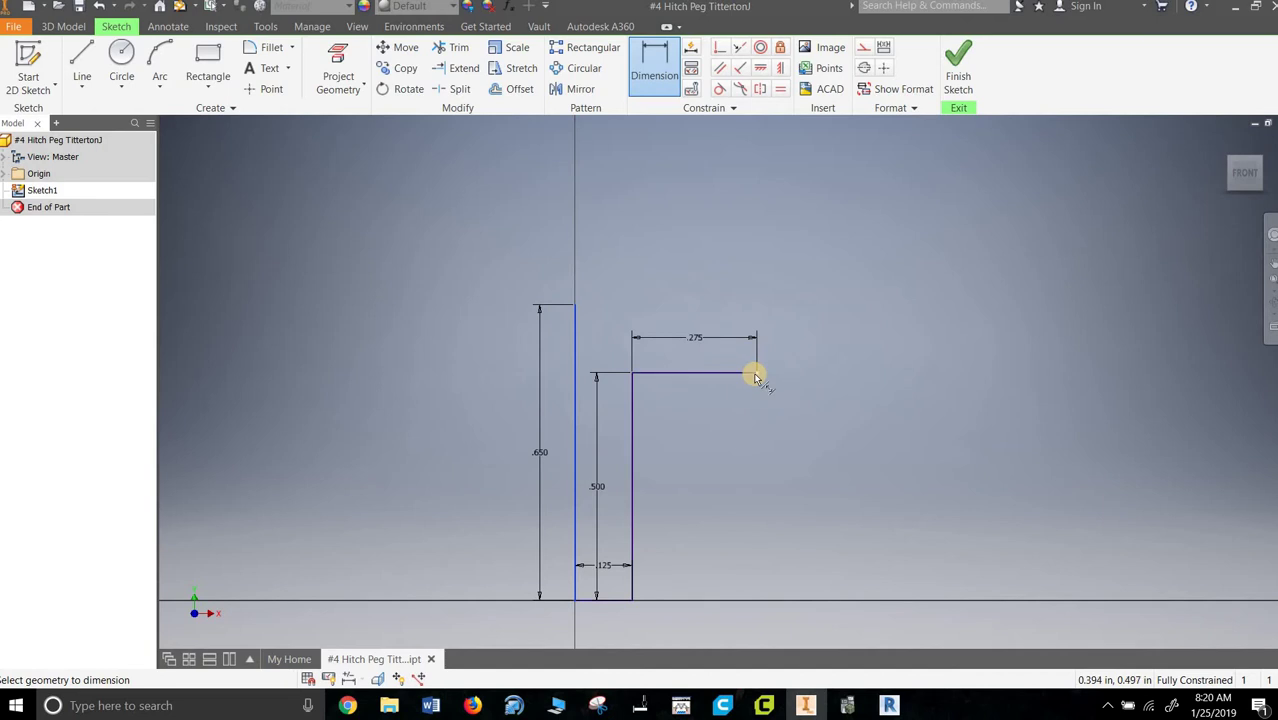
click(692, 442)
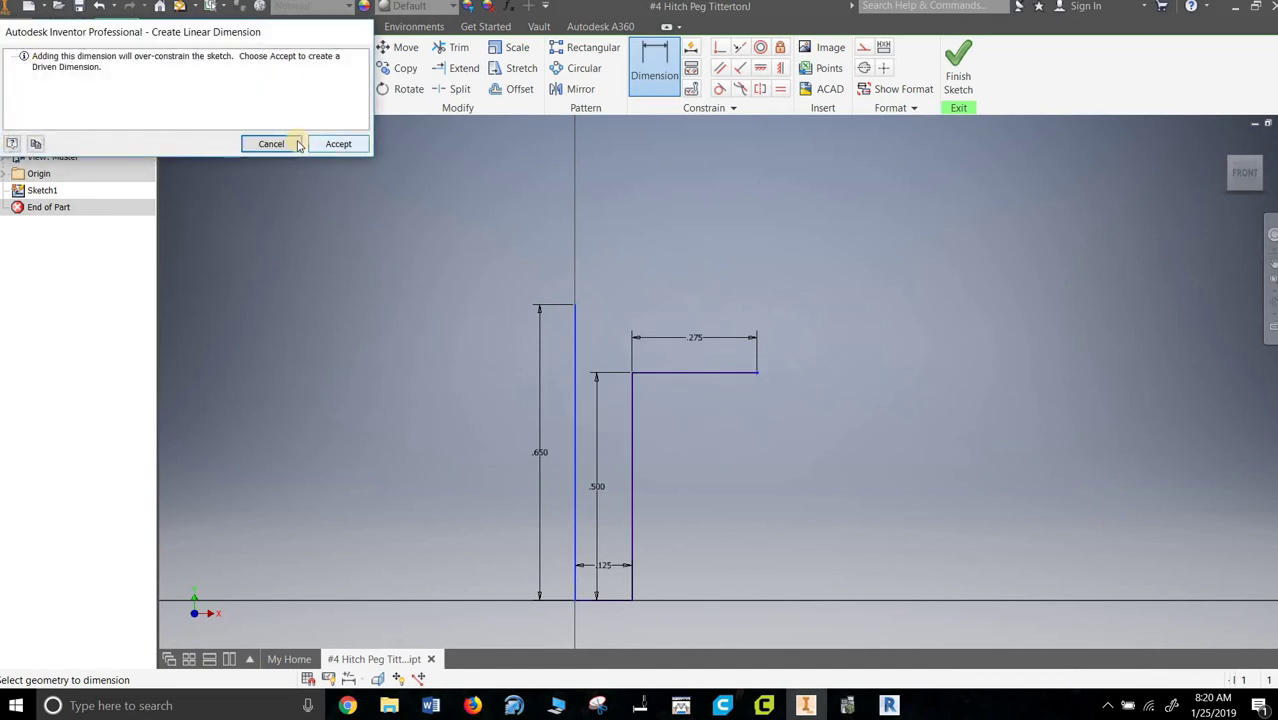
Dismiss the over-constraint warning and measure 0.400 in from the left line to the top line's end
key(Escape)
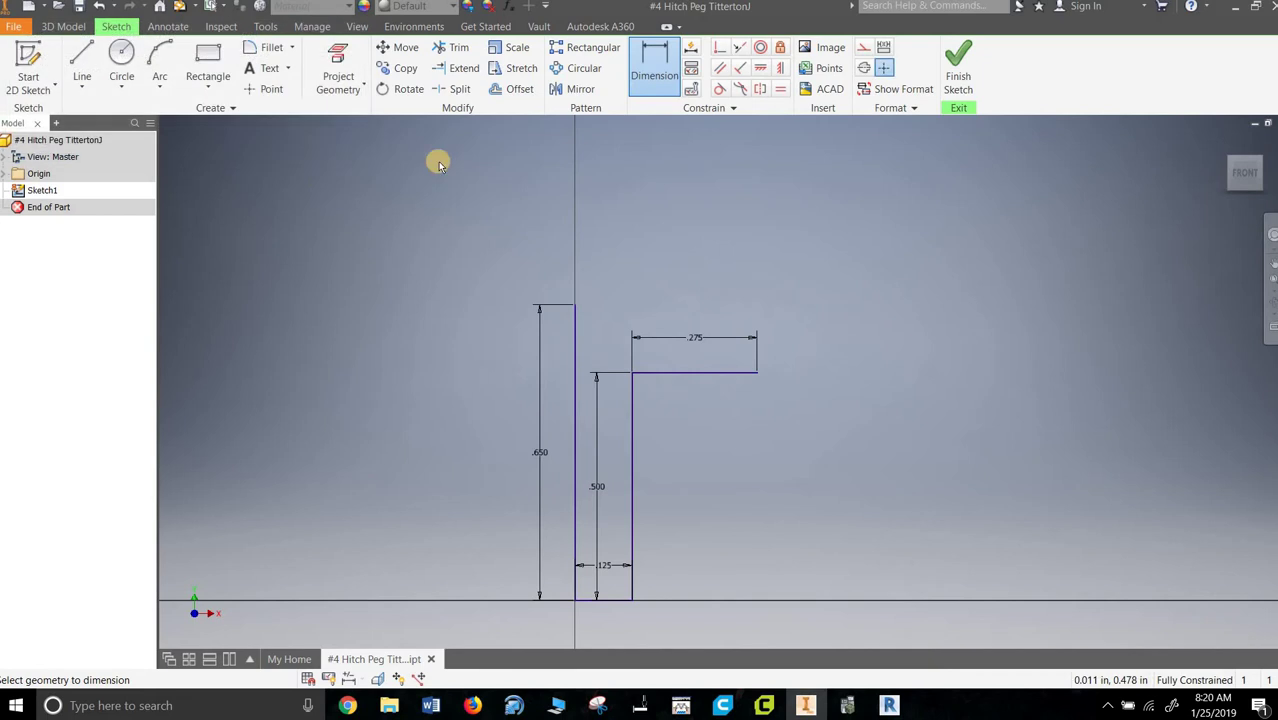
click(218, 26)
click(18, 62)
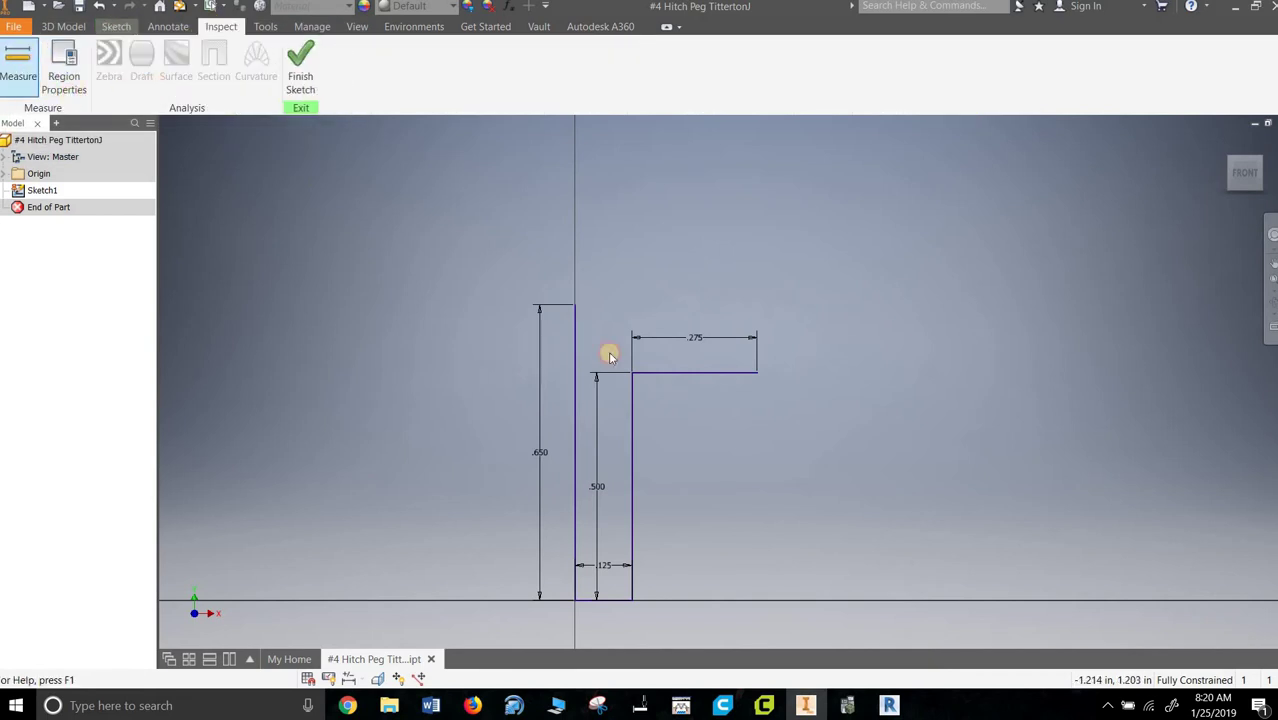
click(757, 373)
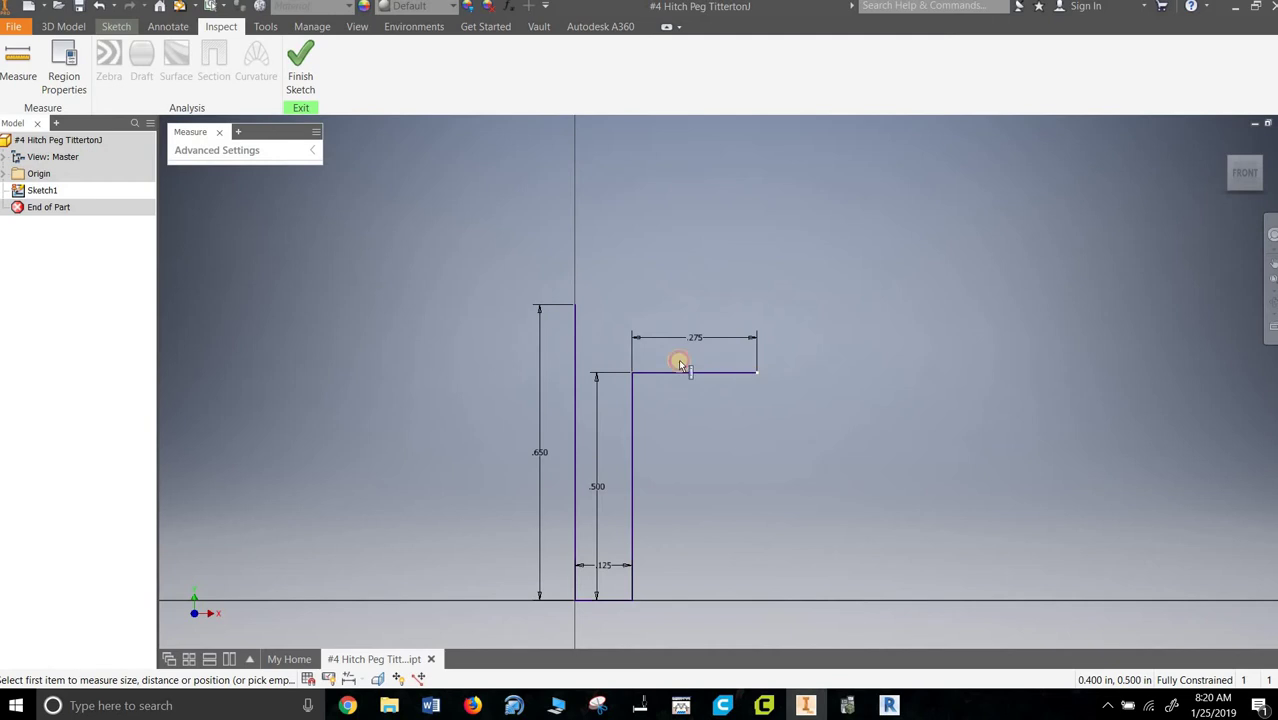
click(578, 382)
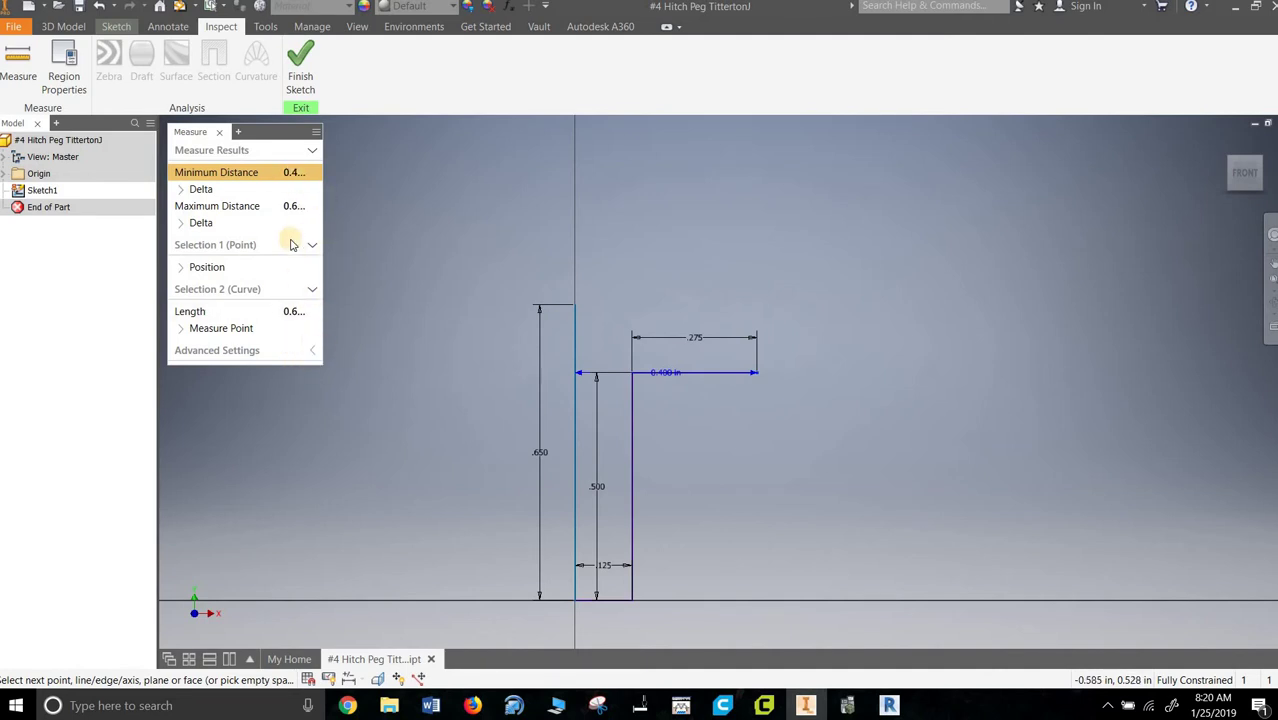
click(417, 241)
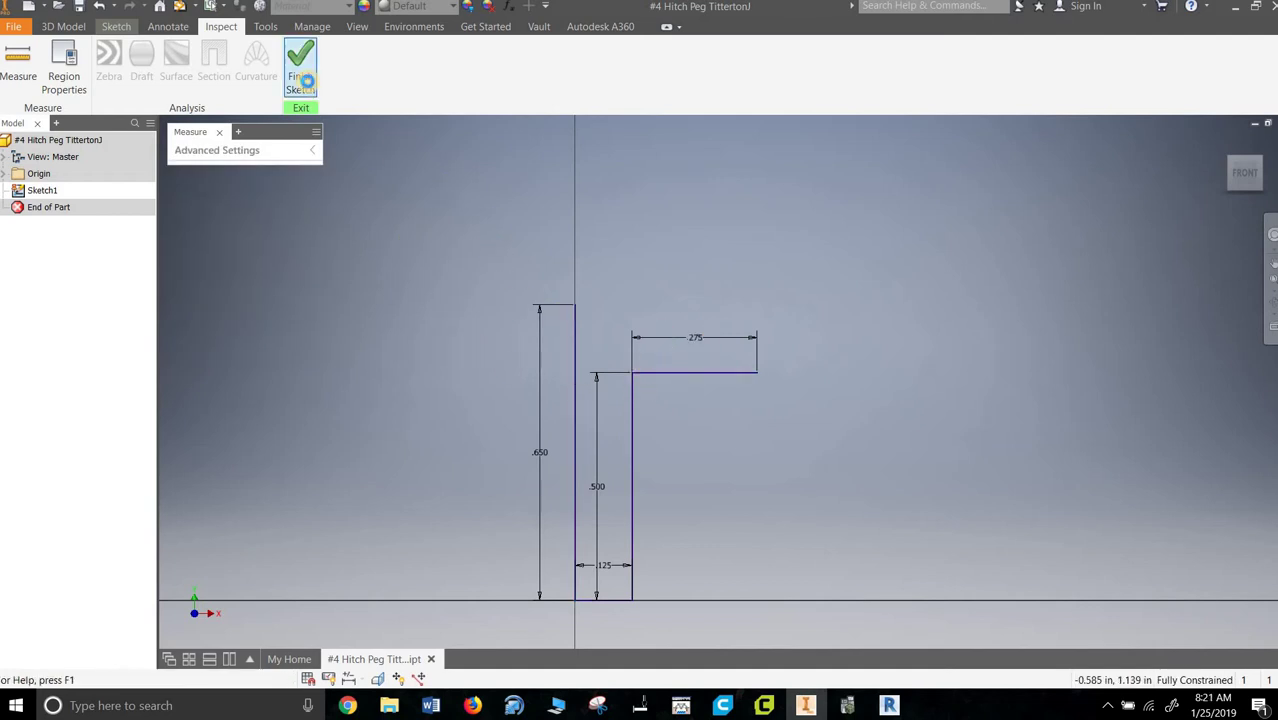
Reopen Sketch1 and set the .275 dimension to the expression 0.40 in - 0.25 in / 2 ul
click(300, 66)
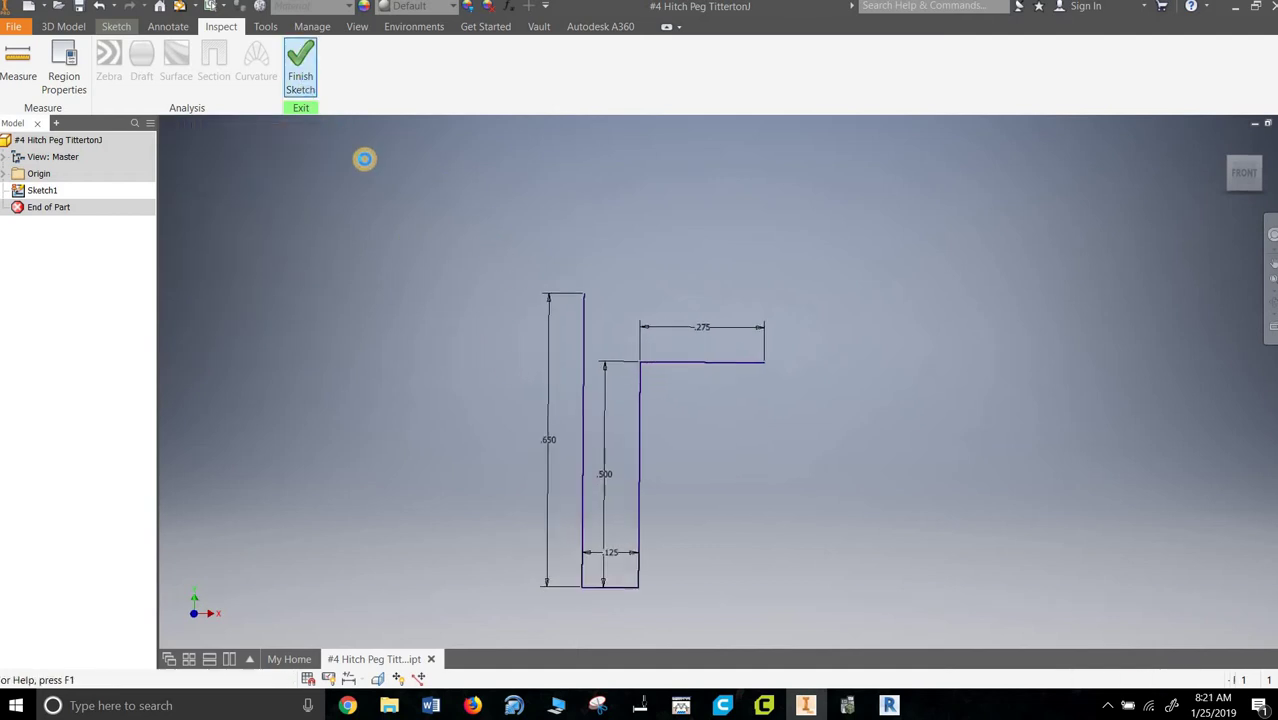
double_click(44, 192)
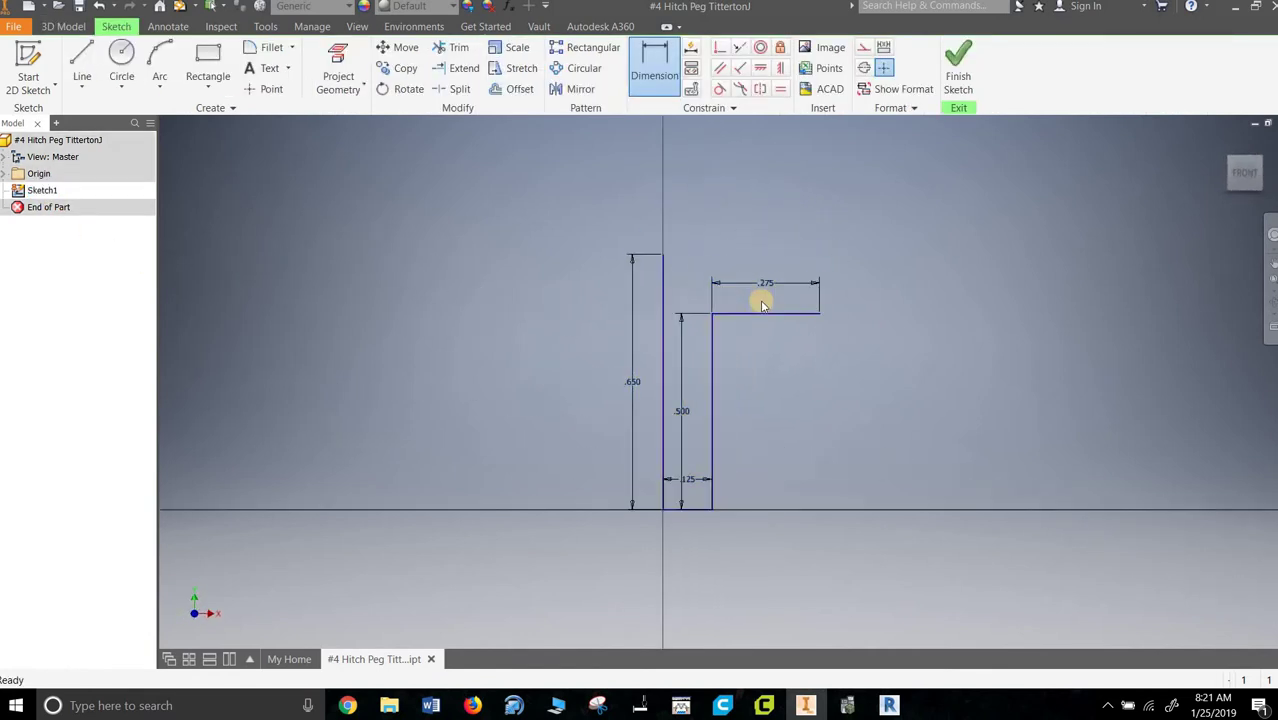
click(768, 283)
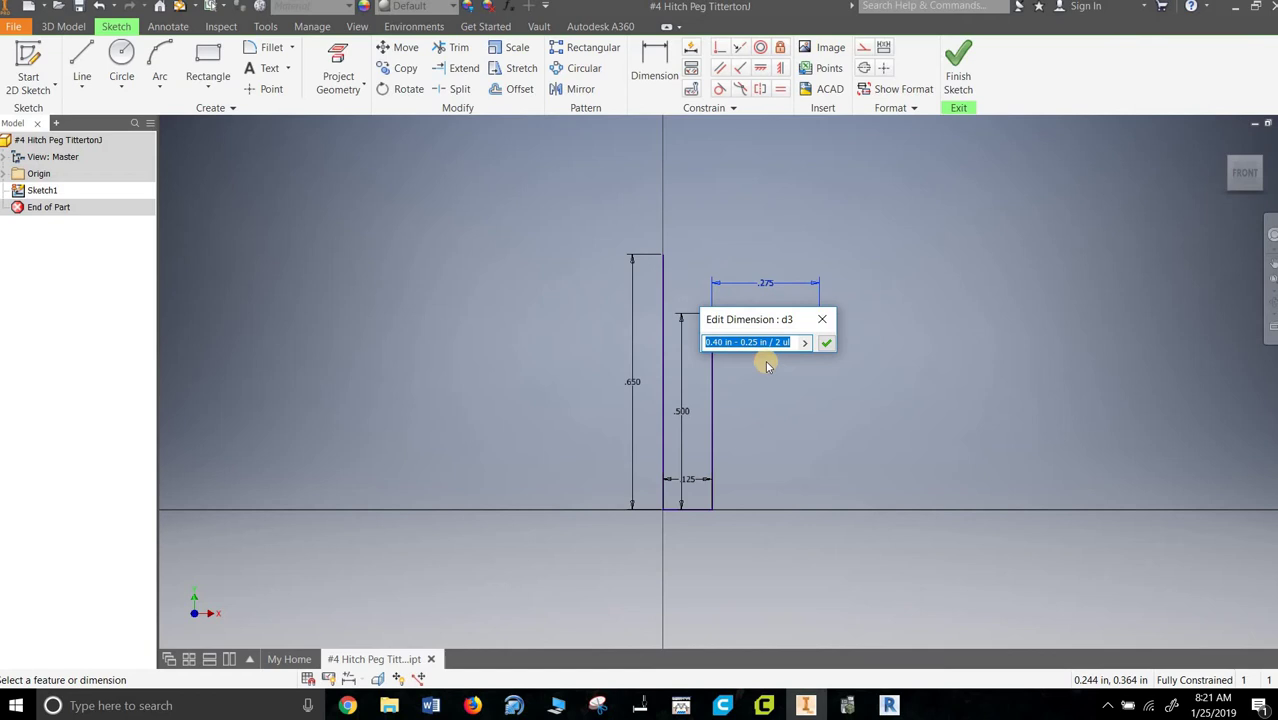
click(830, 344)
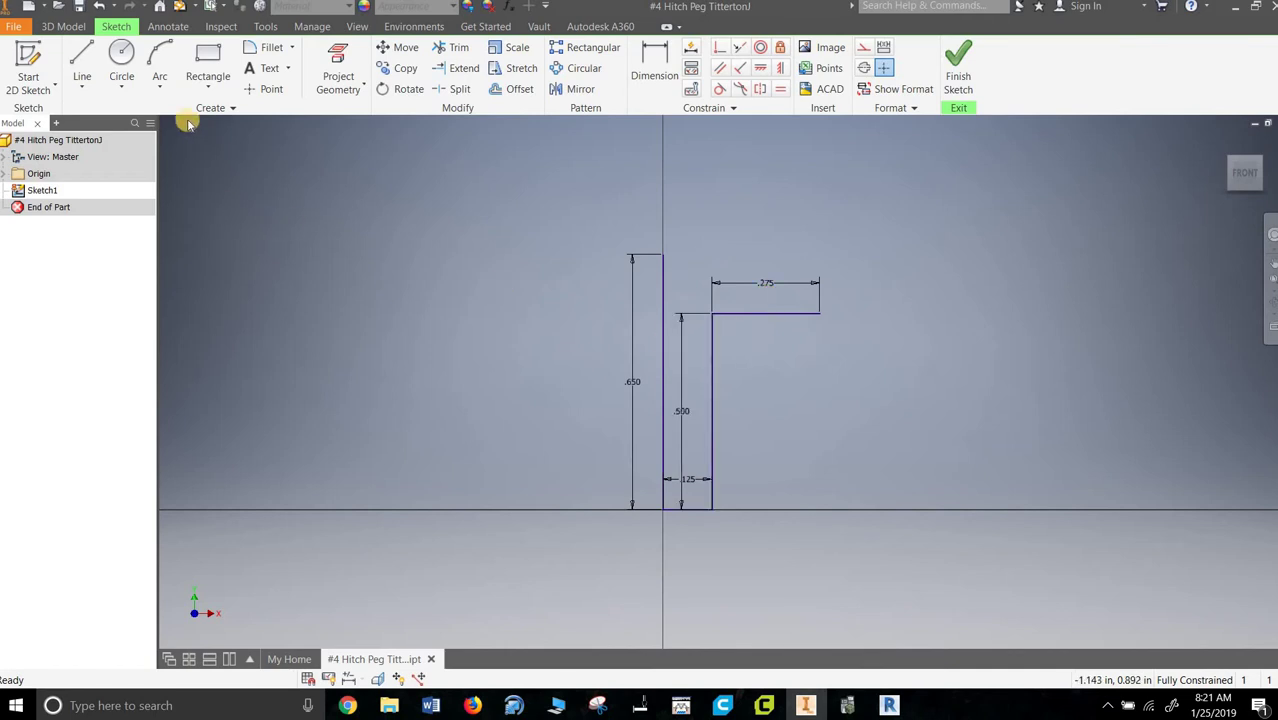
click(160, 62)
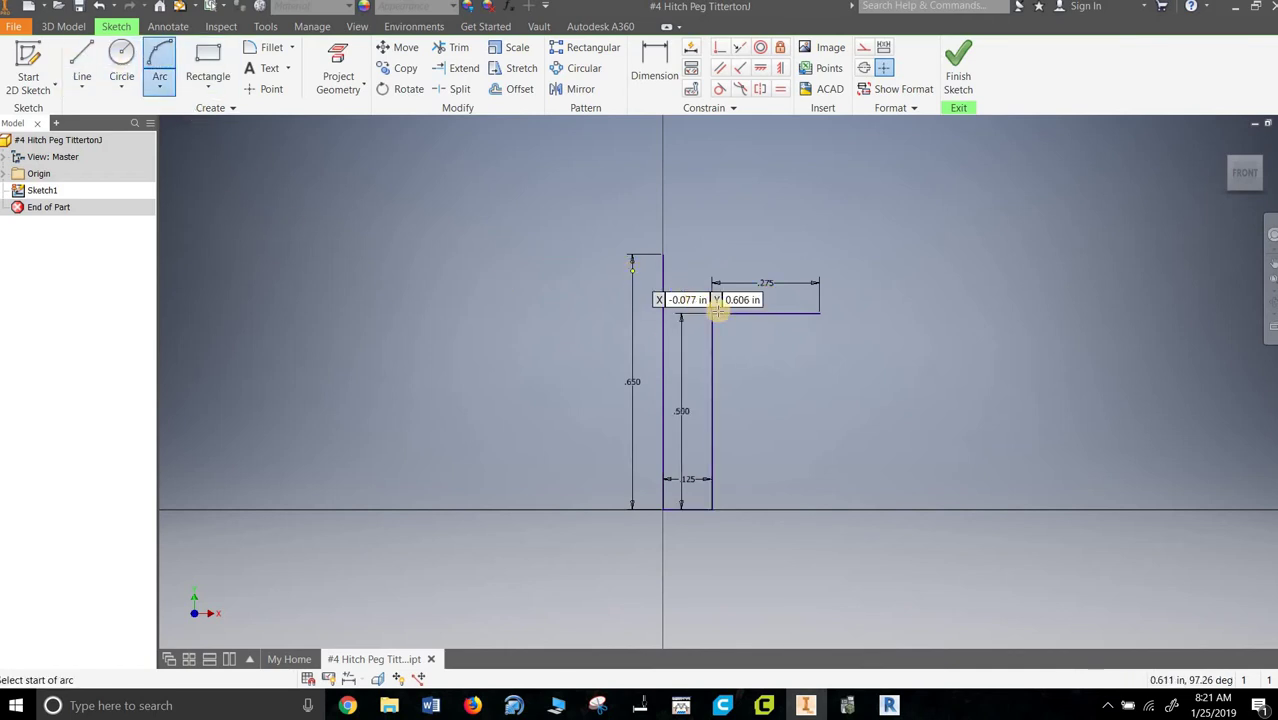
click(818, 313)
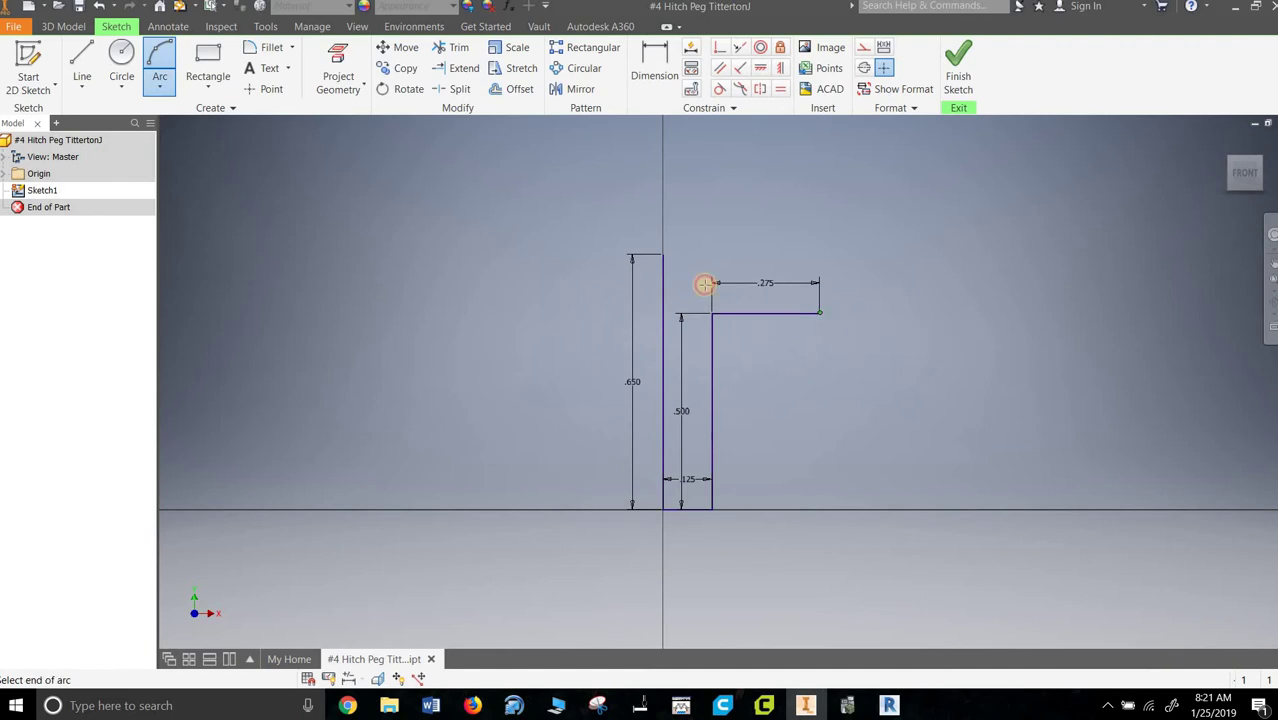
click(663, 255)
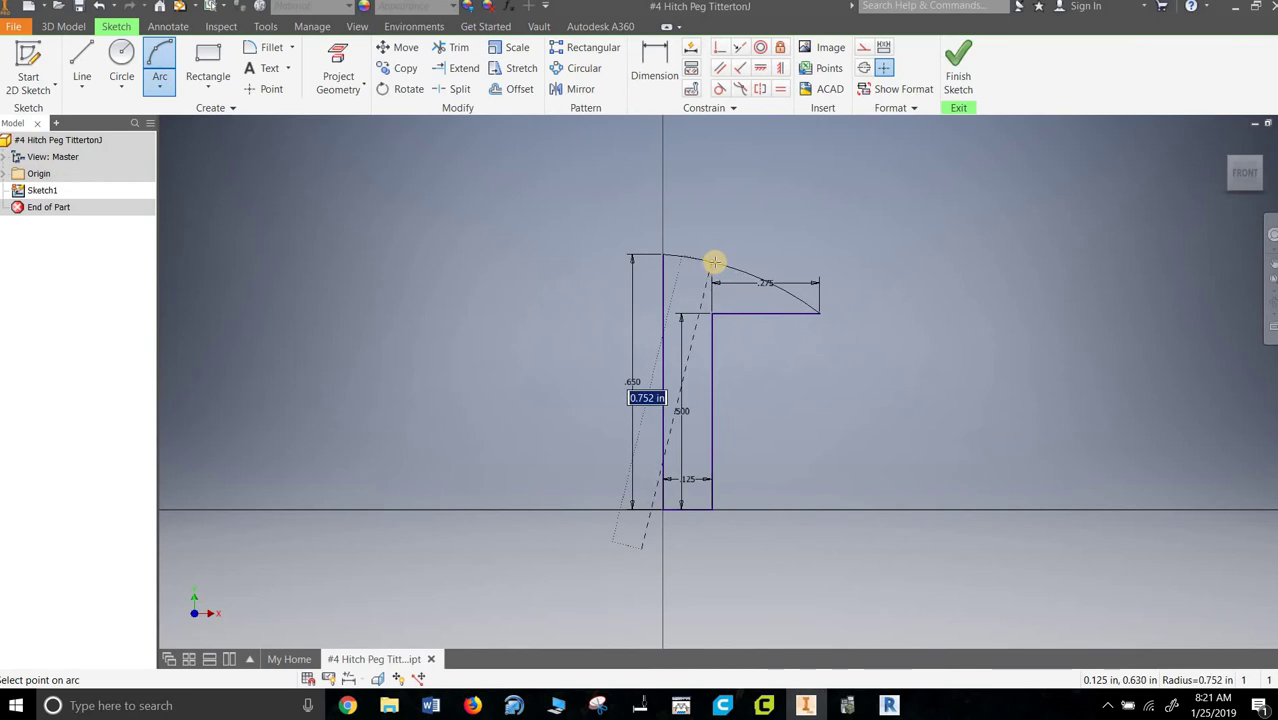
text(.208)
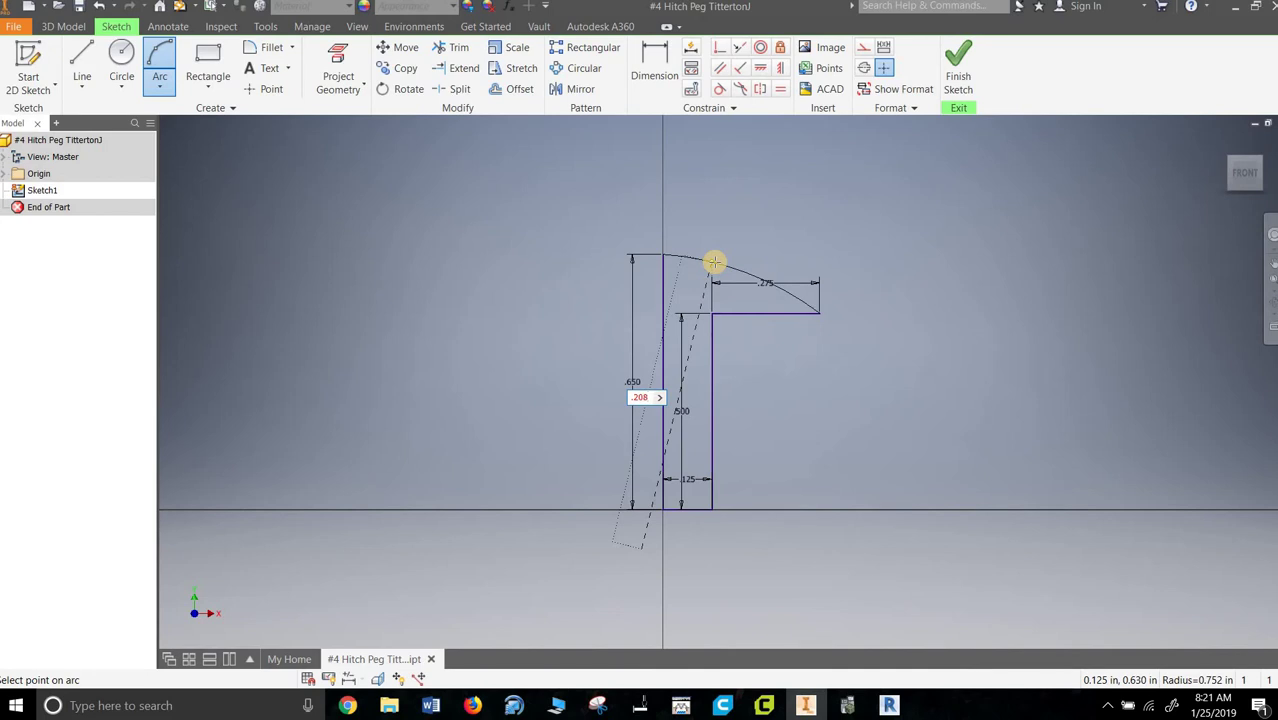
right_click(715, 263)
click(684, 332)
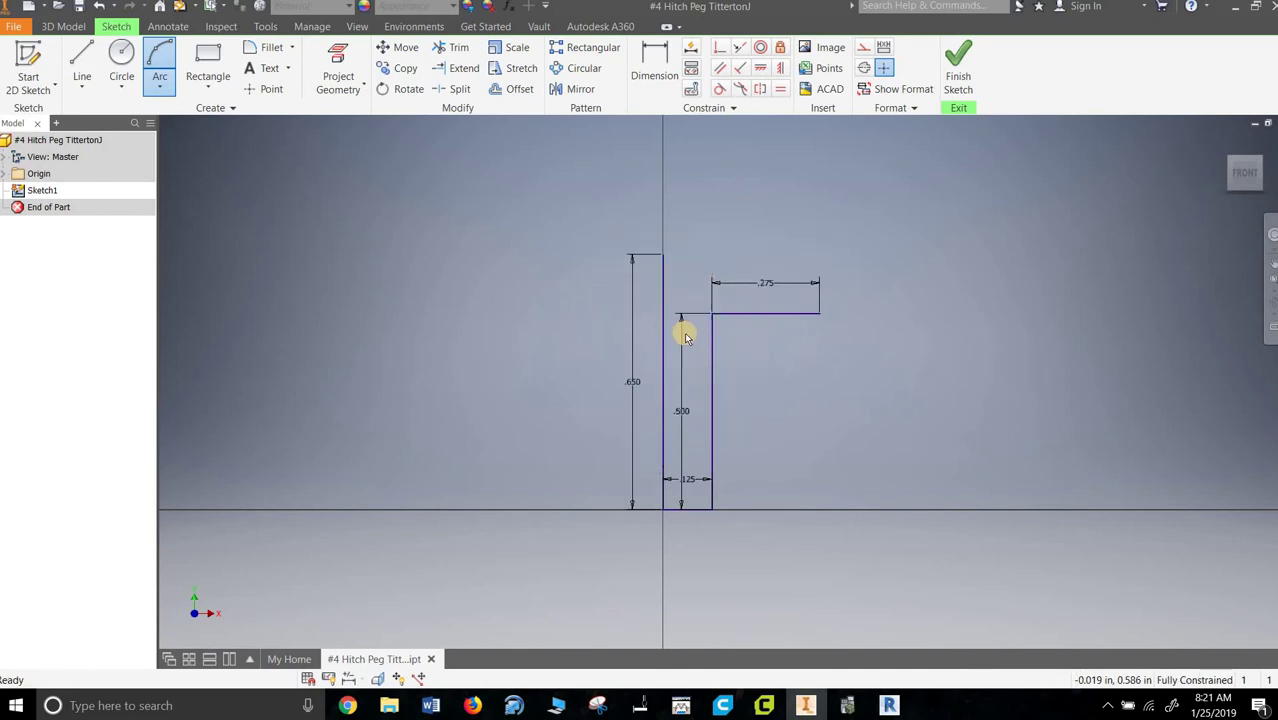
Draw a .416-diameter circle (.208*2) centred on the top of the .650 line
click(121, 62)
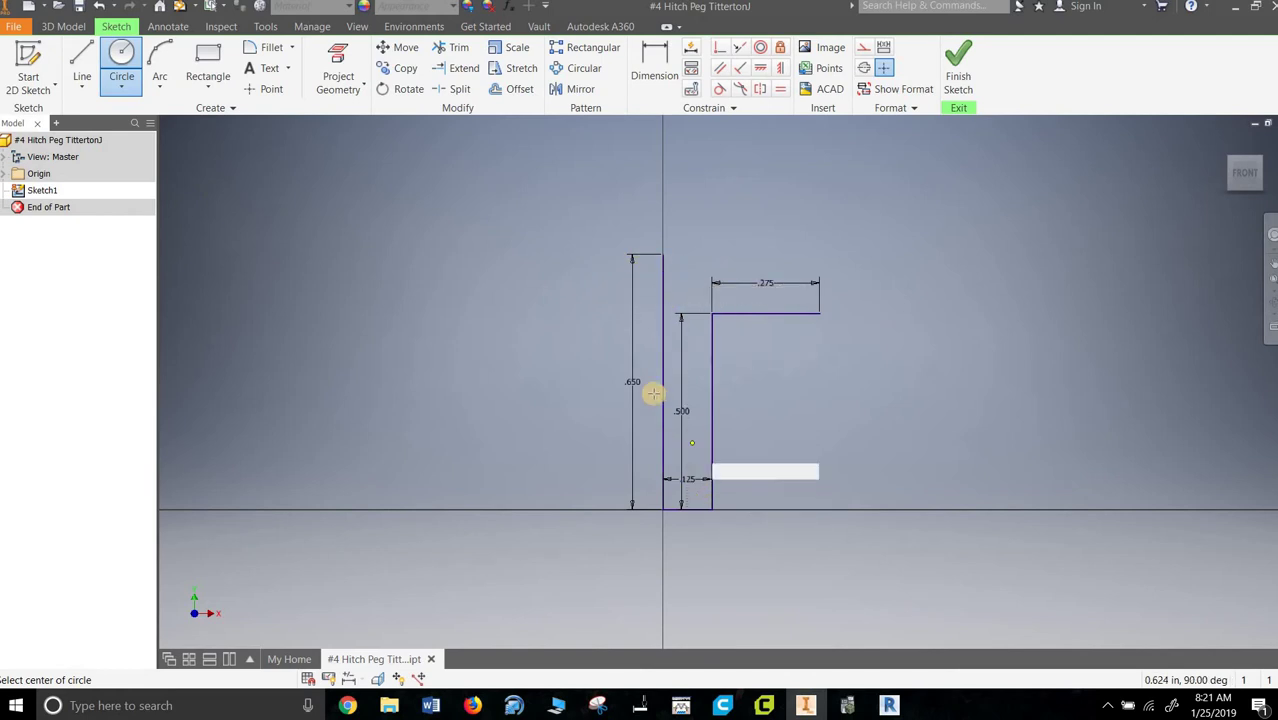
click(662, 254)
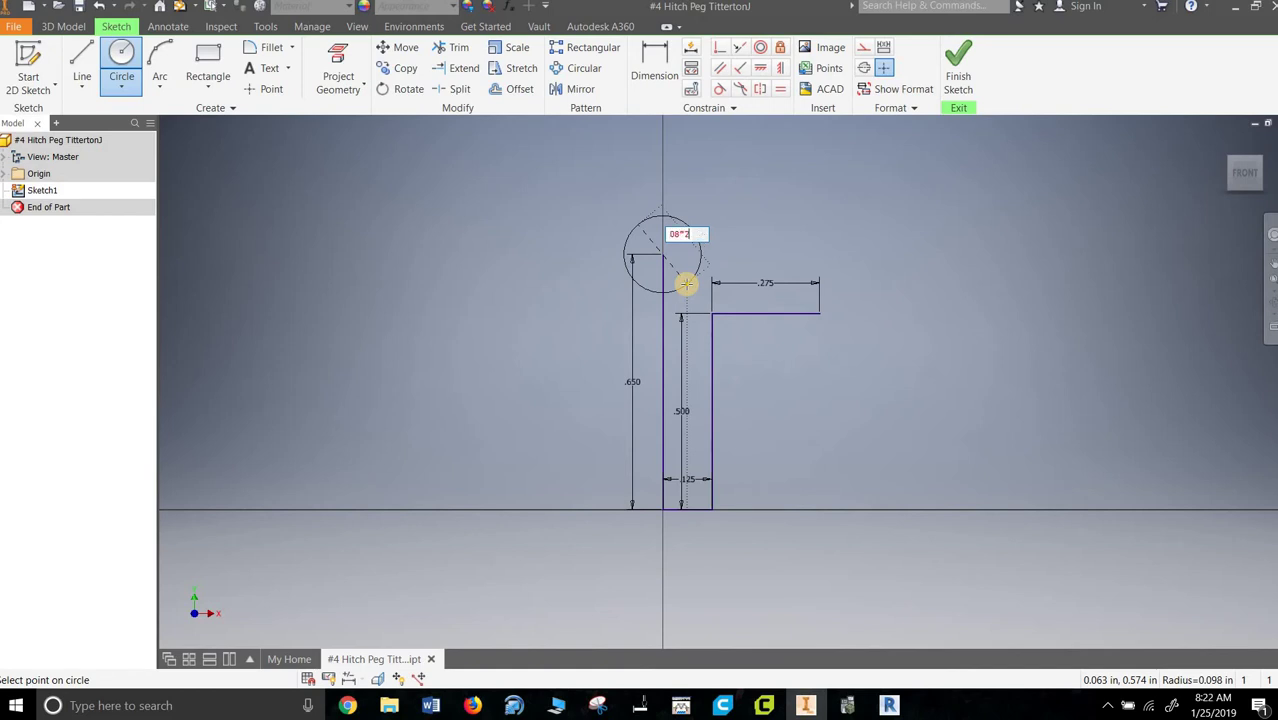
text(.208*2)
key(Return)
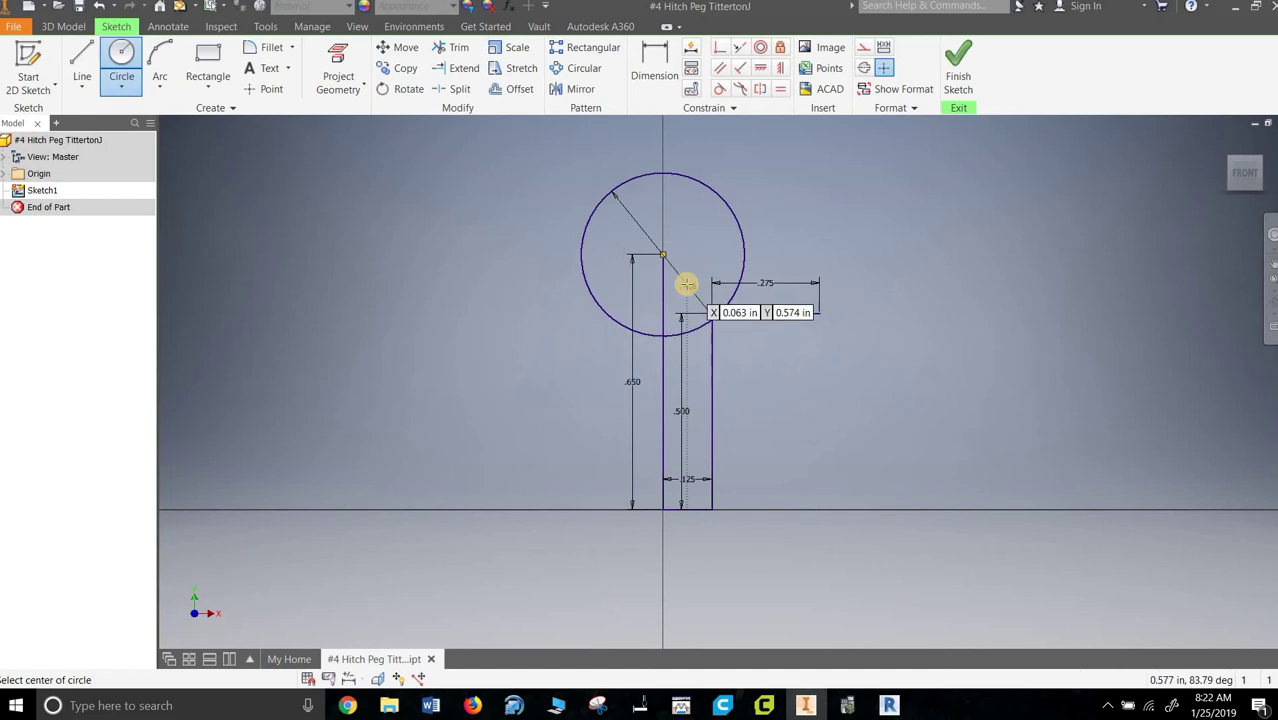
right_click(825, 183)
click(680, 182)
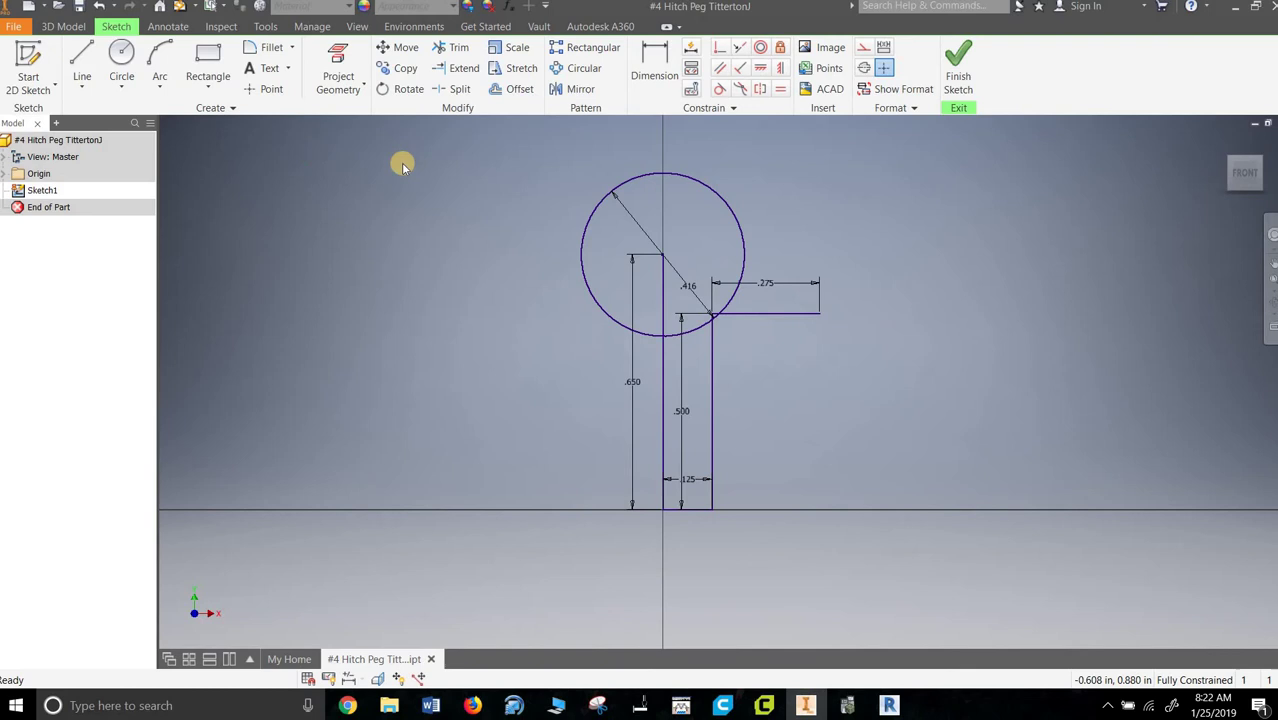
Try moving the circle from its top point down to its centre, dismissing the cannot-move warning
click(400, 47)
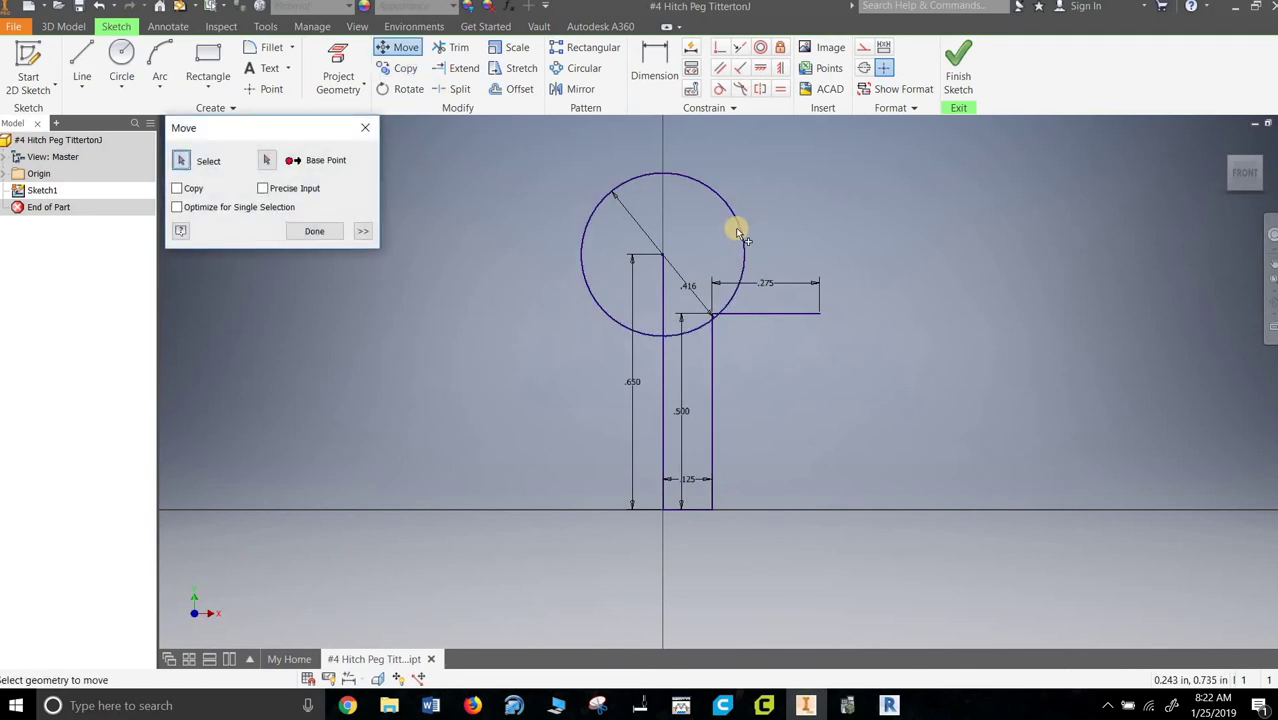
click(743, 228)
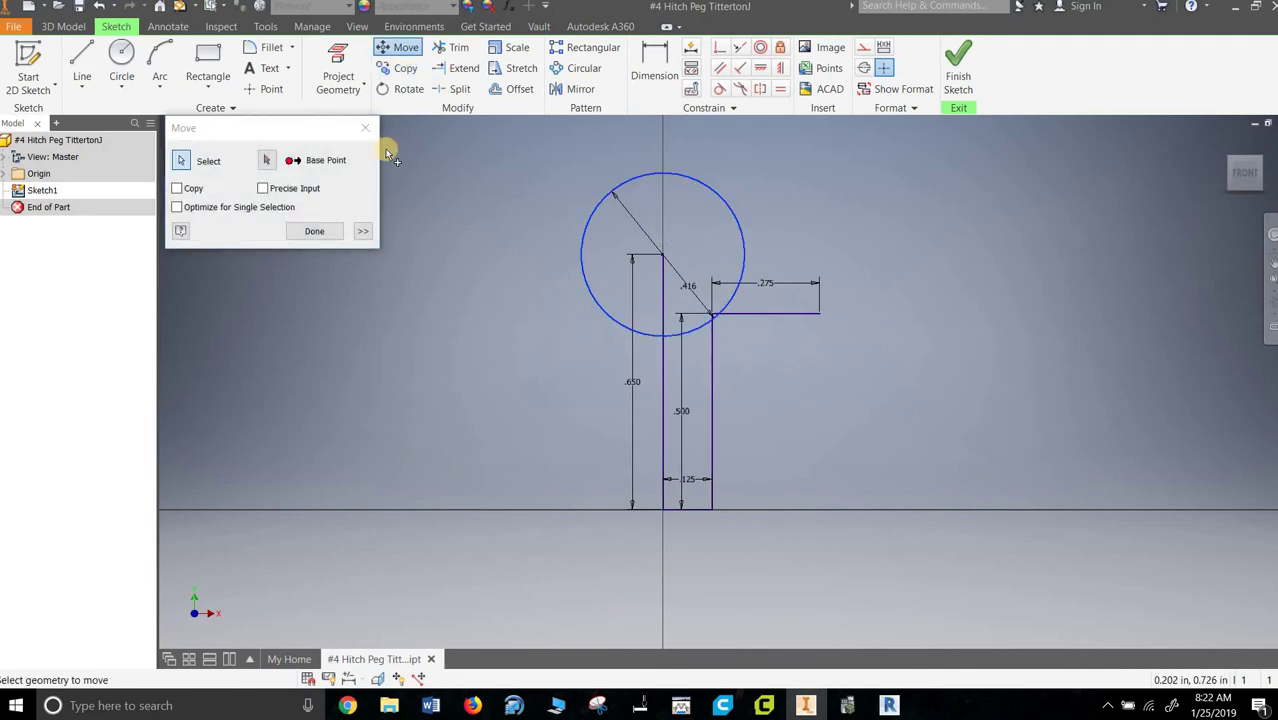
click(268, 162)
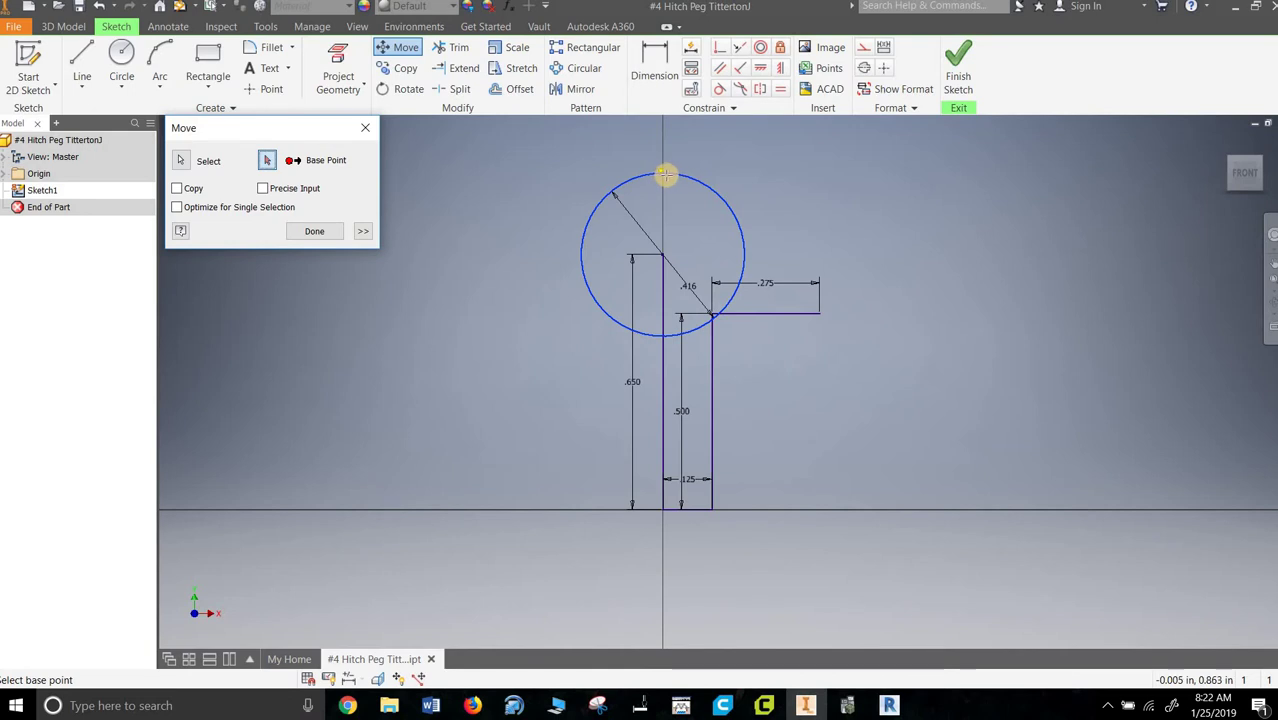
scroll(667, 175, down, 5)
scroll(666, 176, up, 6)
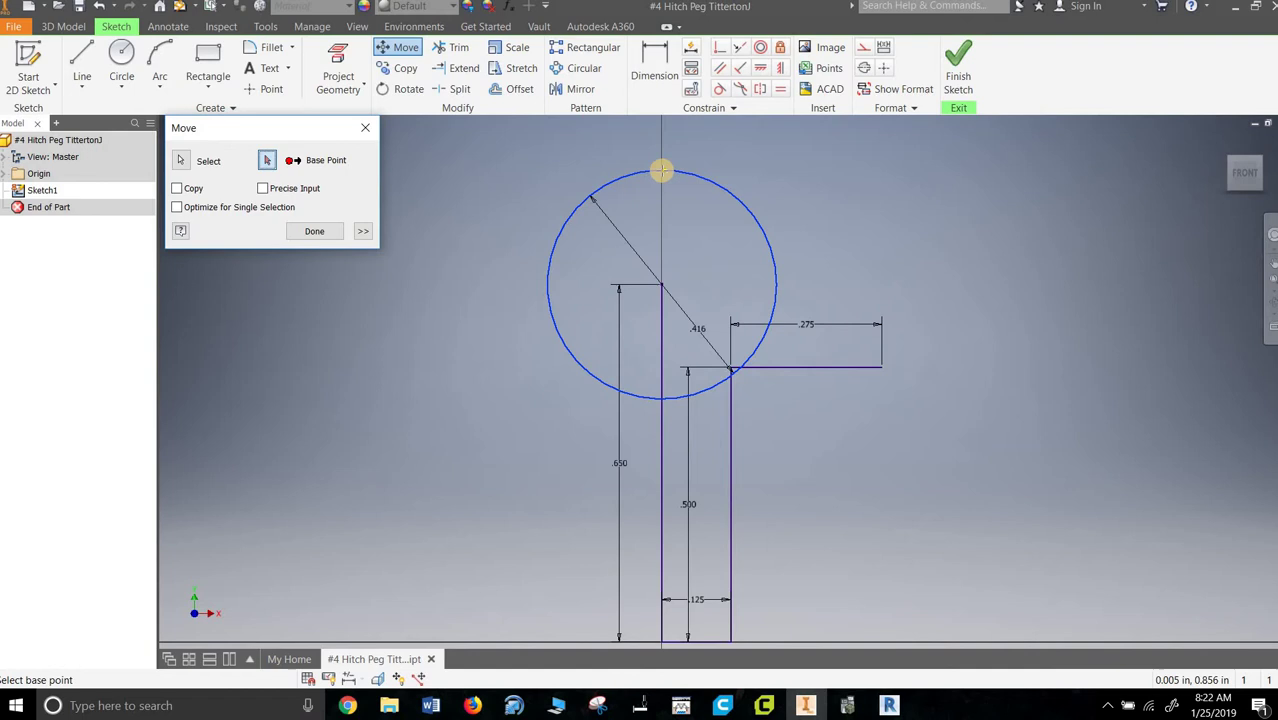
click(660, 170)
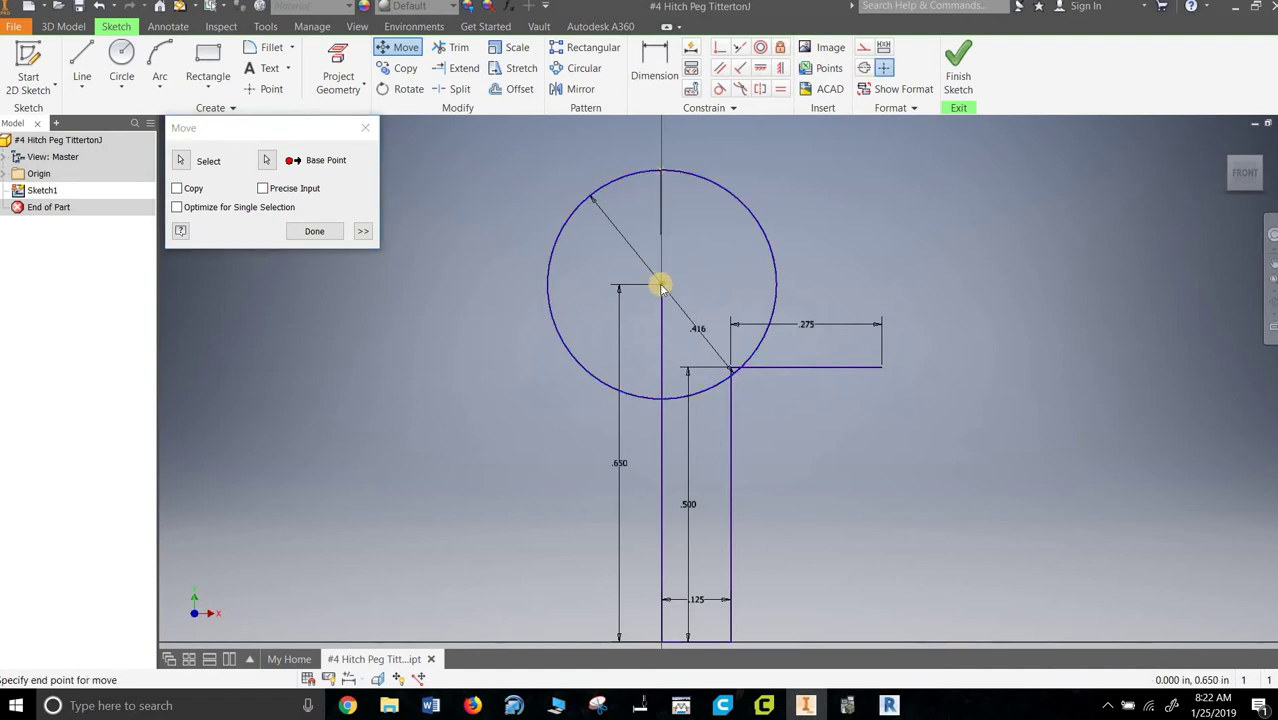
click(660, 286)
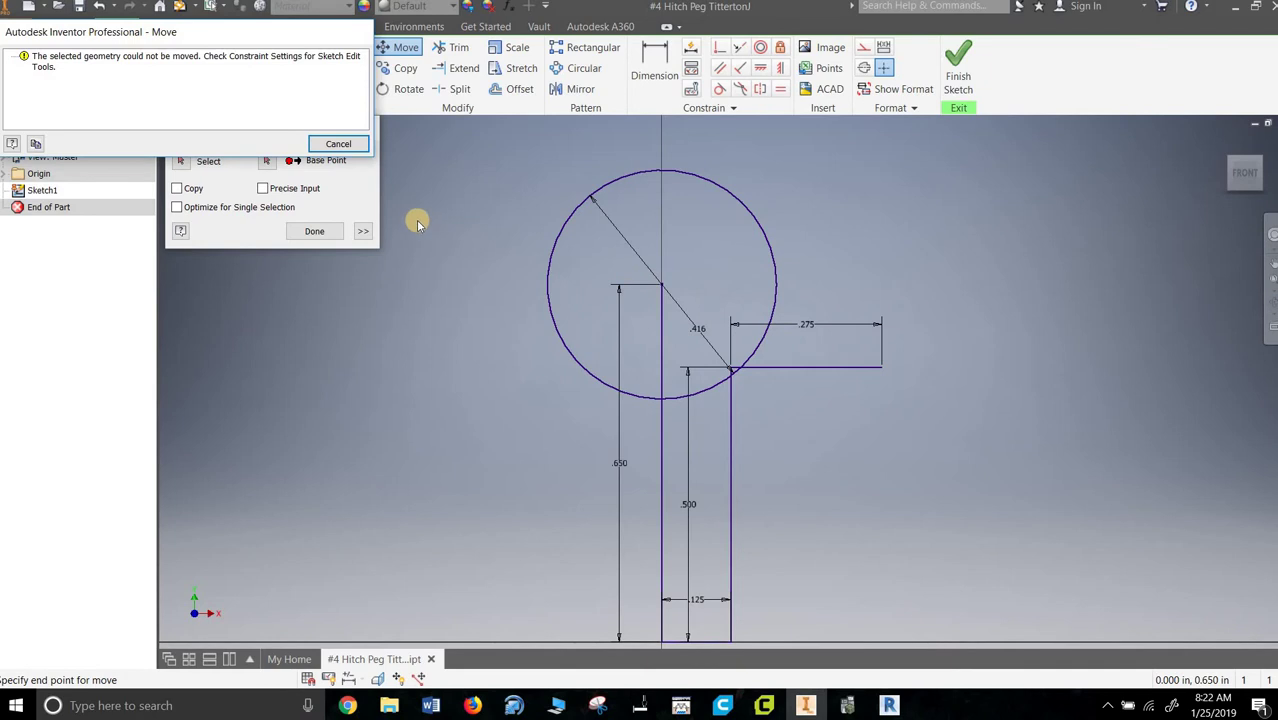
click(338, 144)
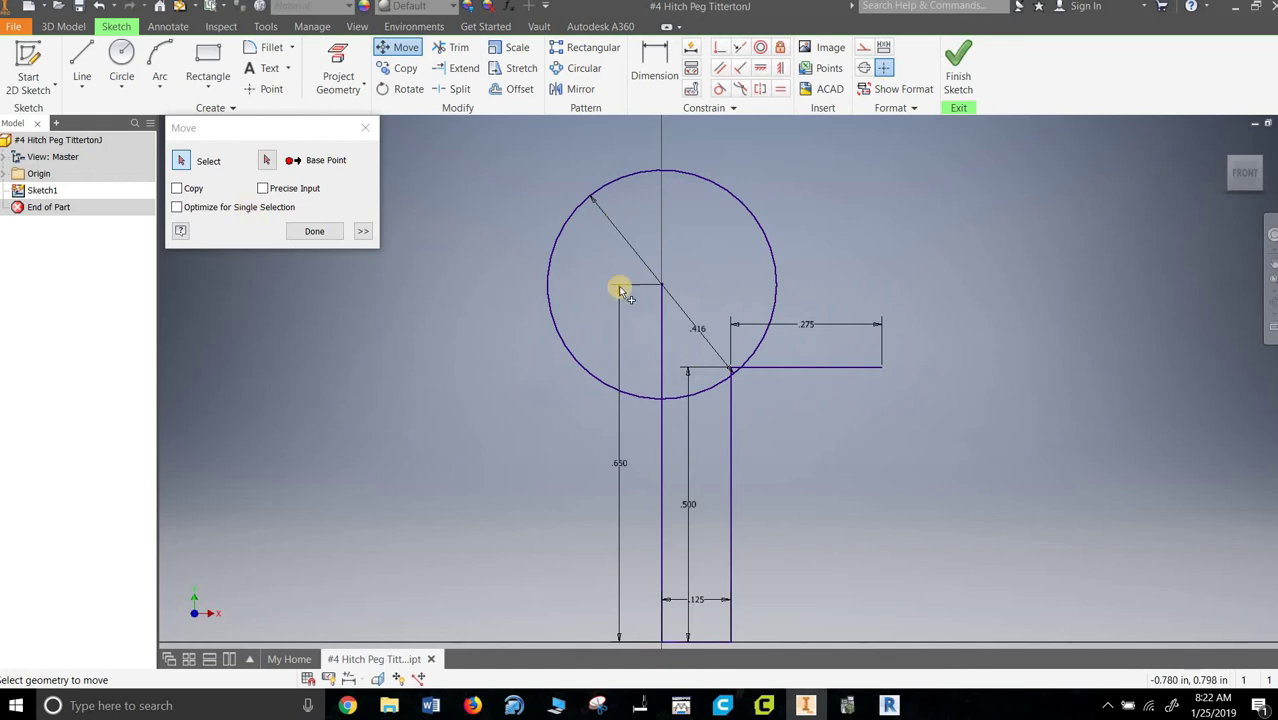
Retry the same circle move, dismiss the warning again, and close the Move dialog
click(612, 181)
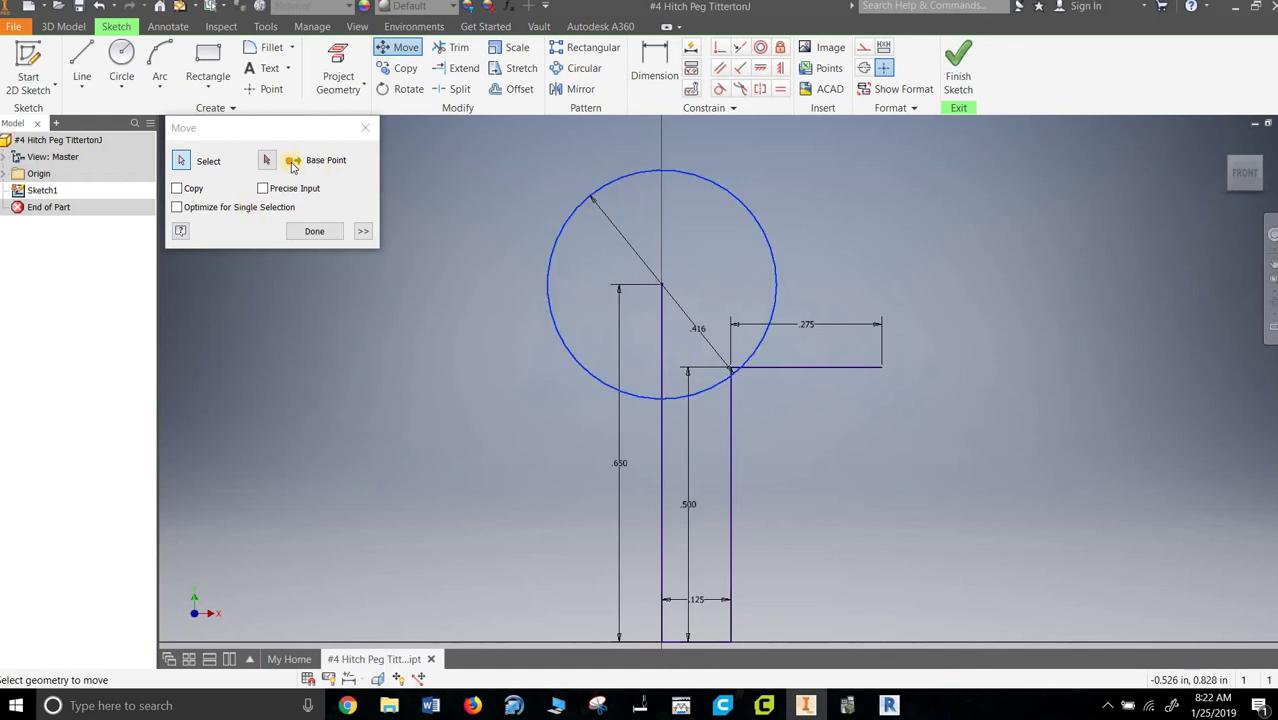
click(661, 175)
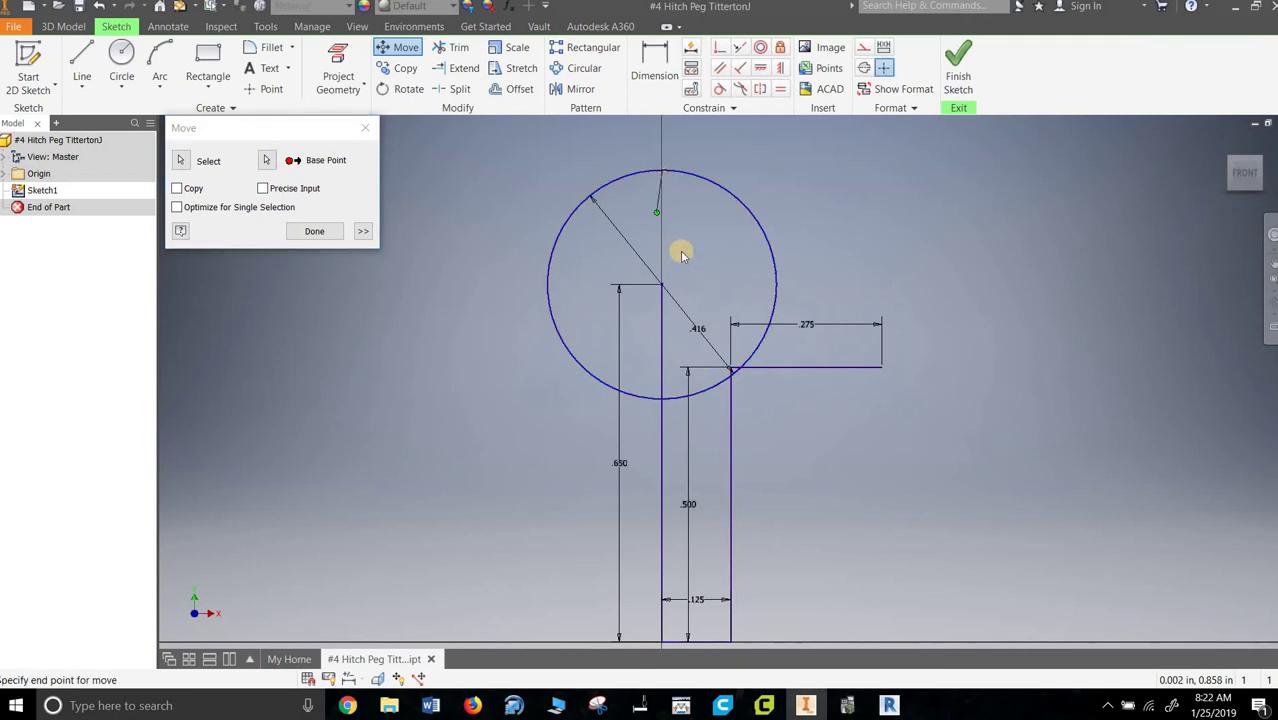
click(661, 287)
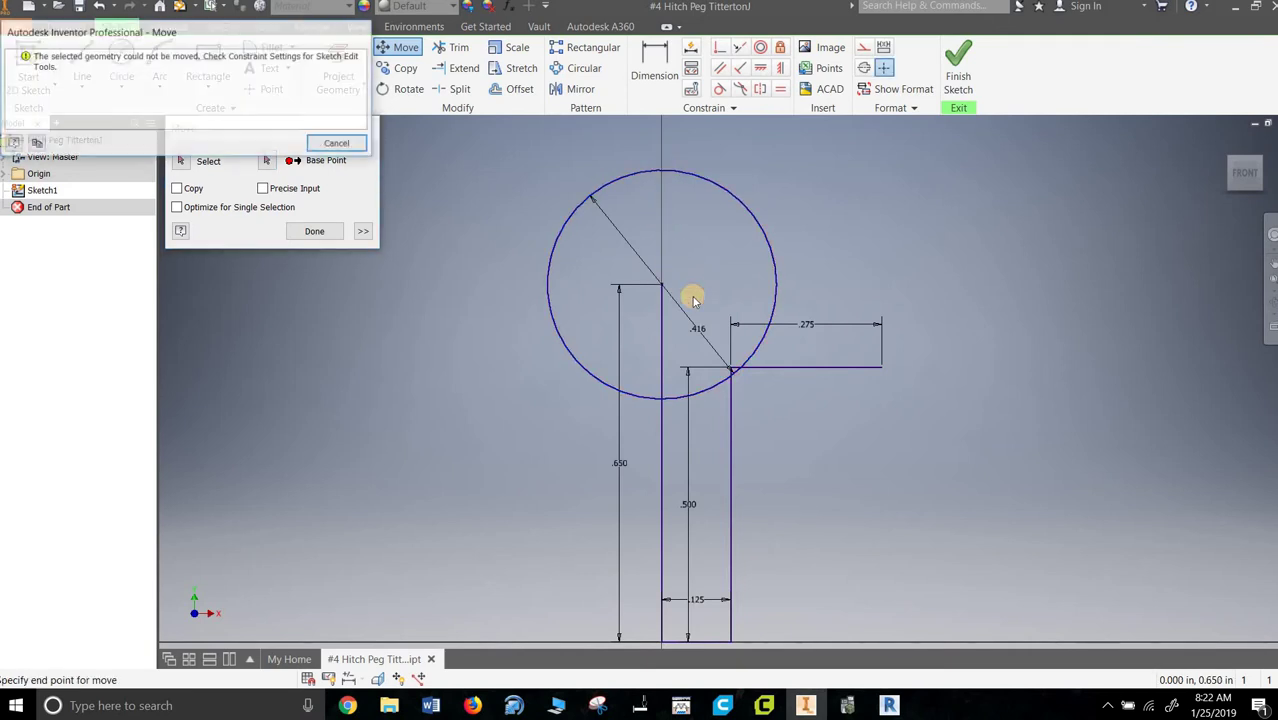
click(337, 140)
click(315, 230)
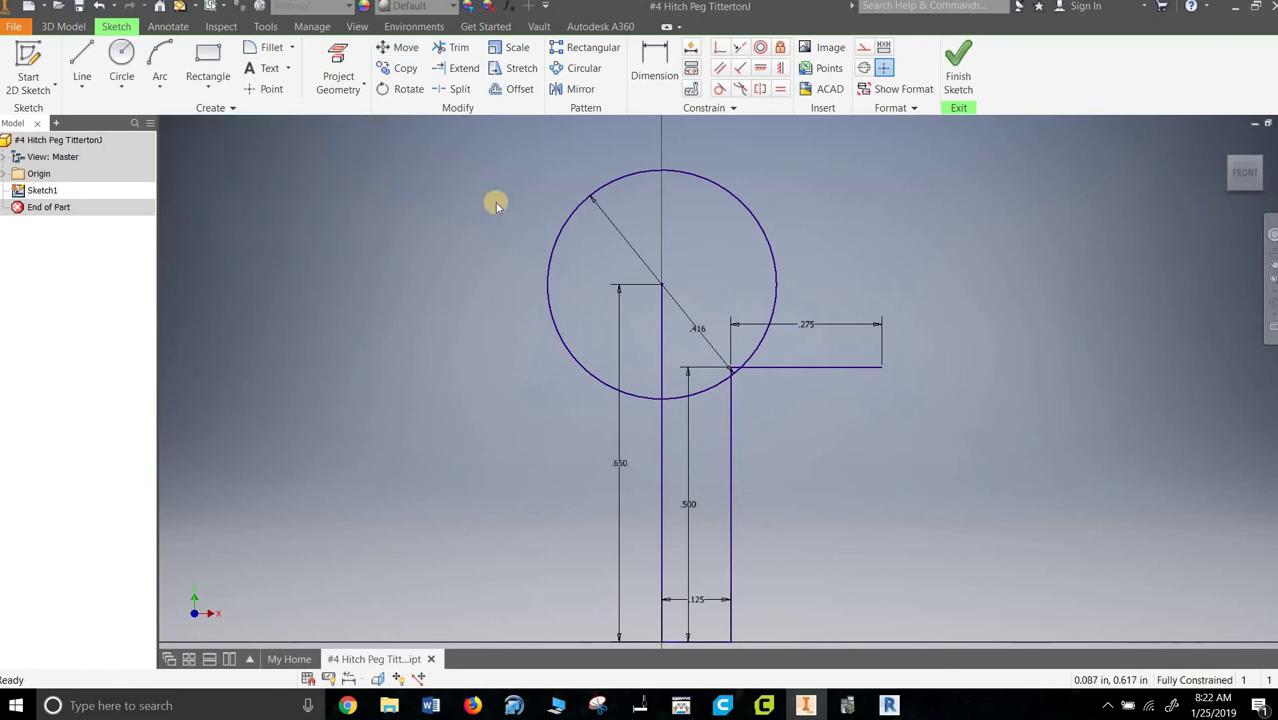
Toggle the circle to construction and back, then undo to drop the .650 height dimension
right_click(443, 184)
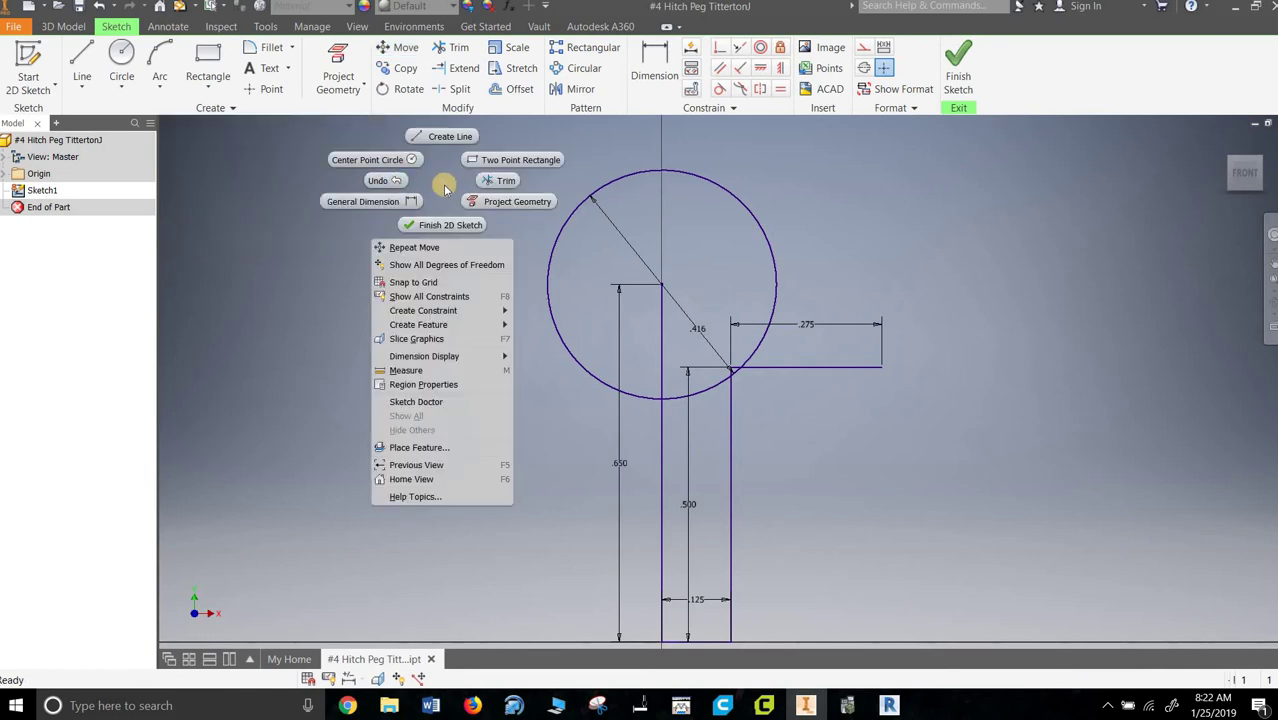
click(590, 192)
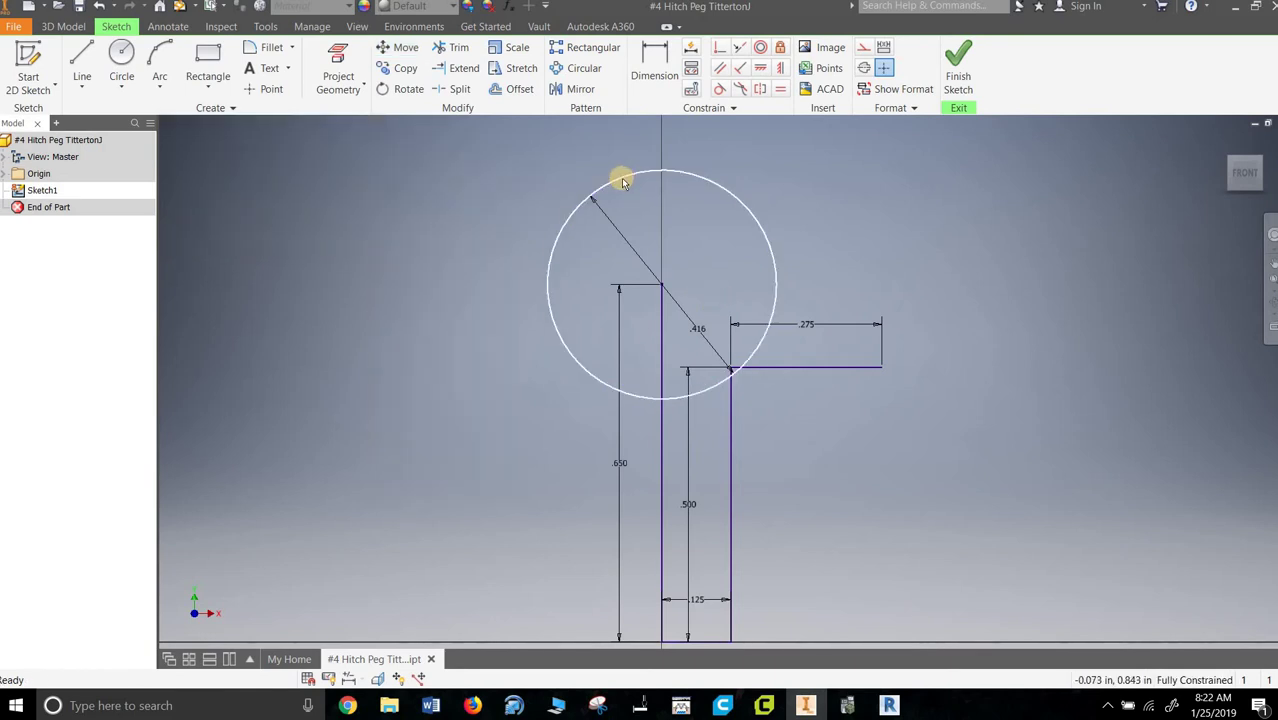
right_click(447, 184)
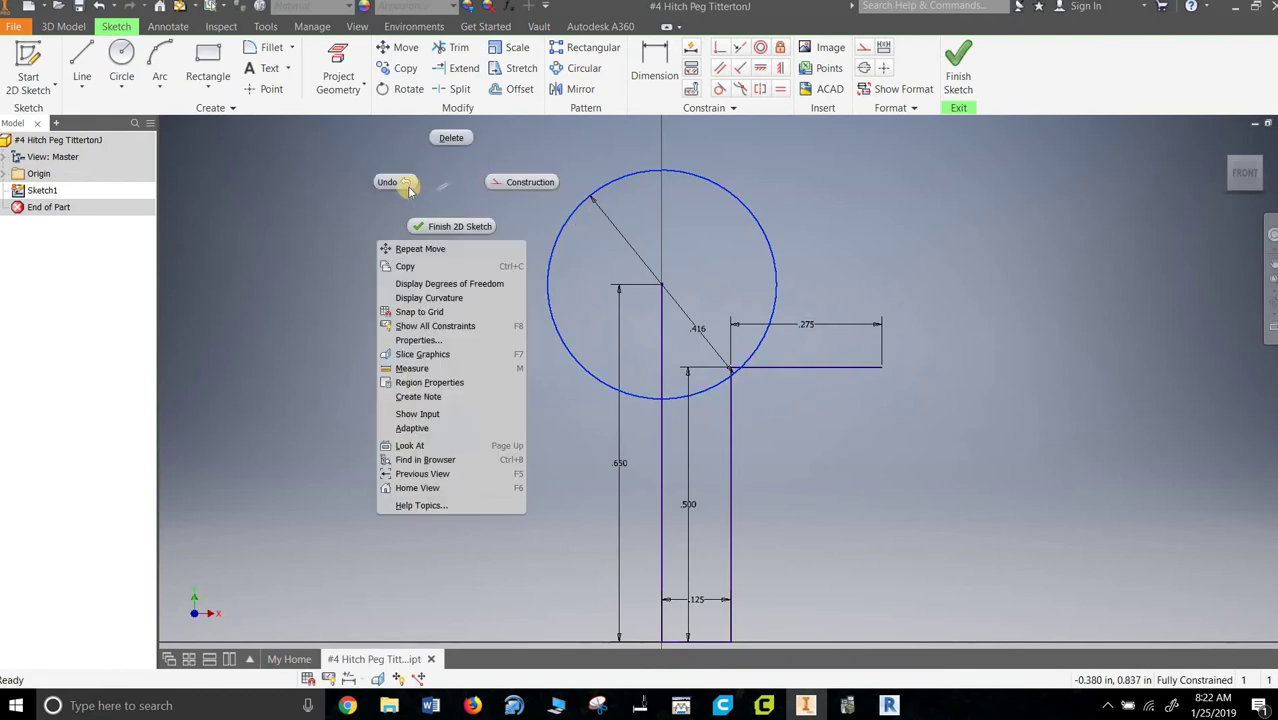
click(495, 190)
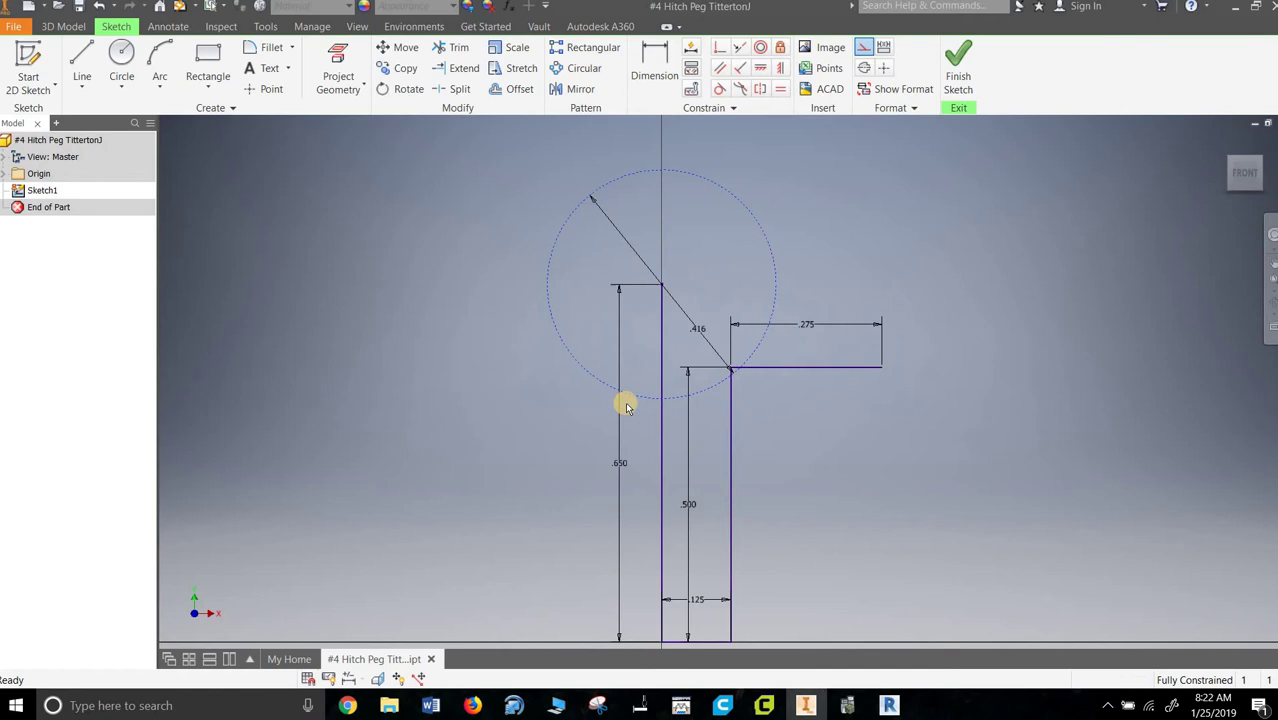
right_click(510, 366)
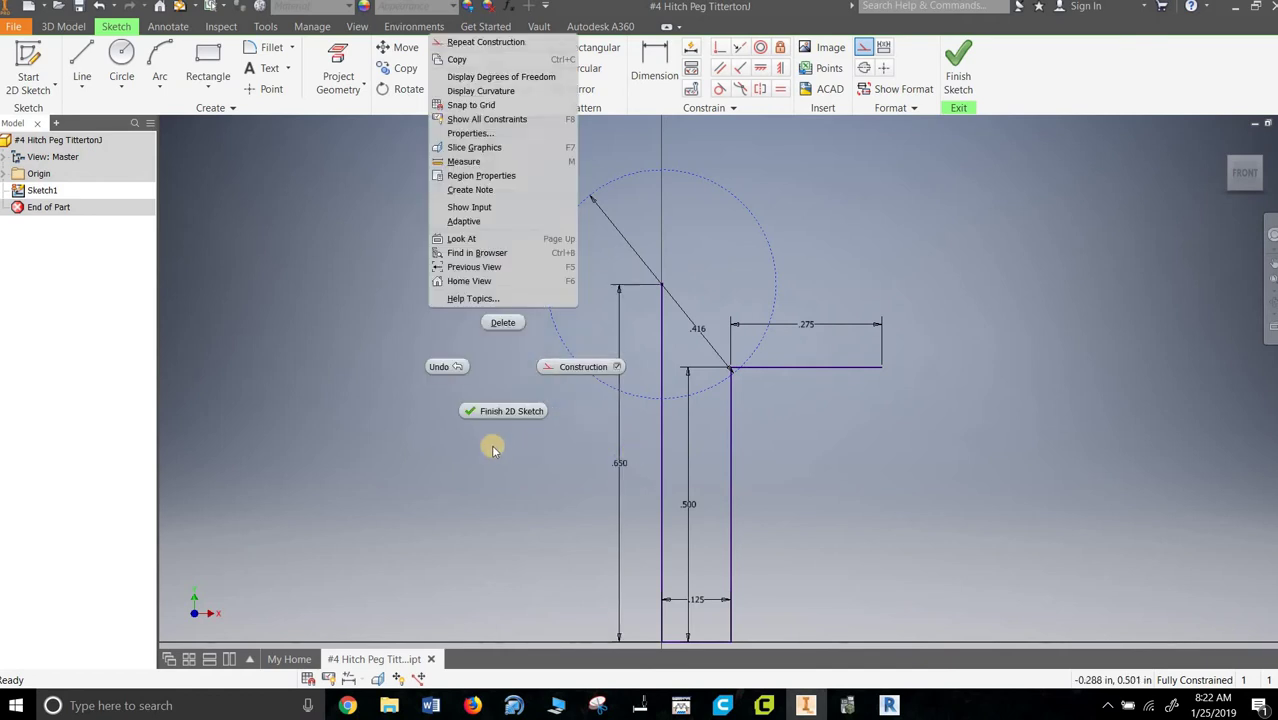
click(413, 432)
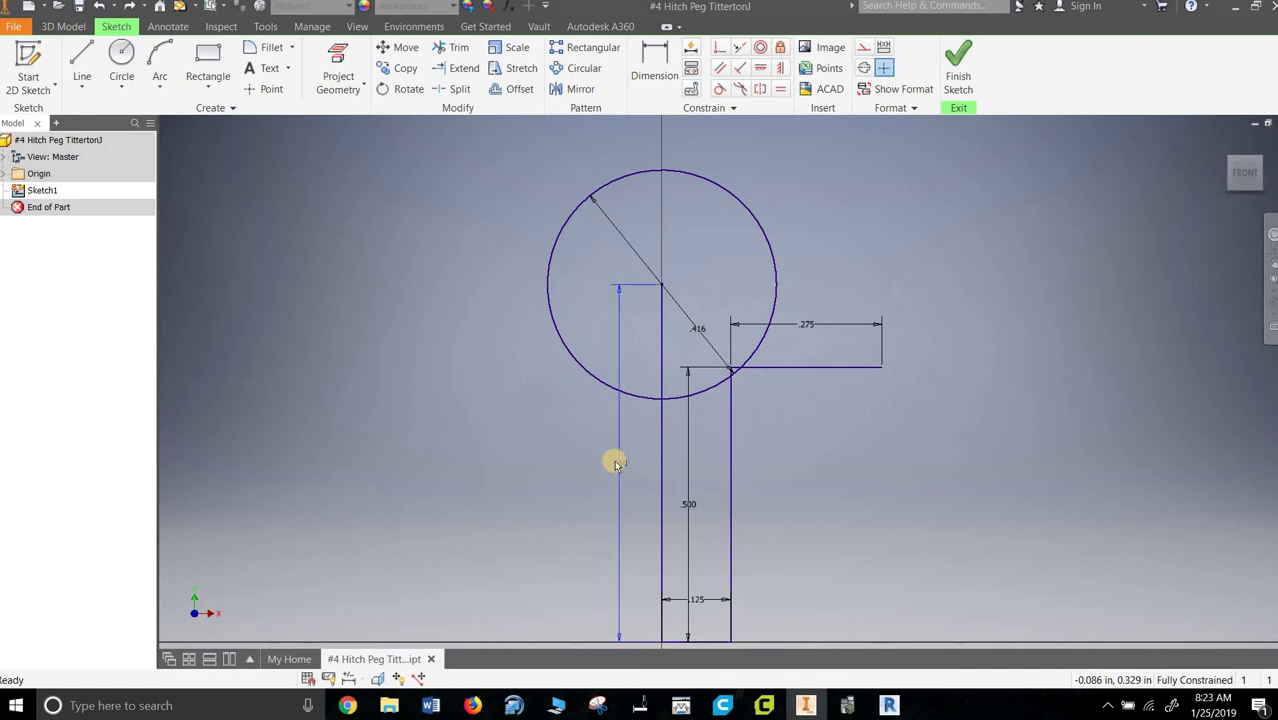
key(ctrl+z)
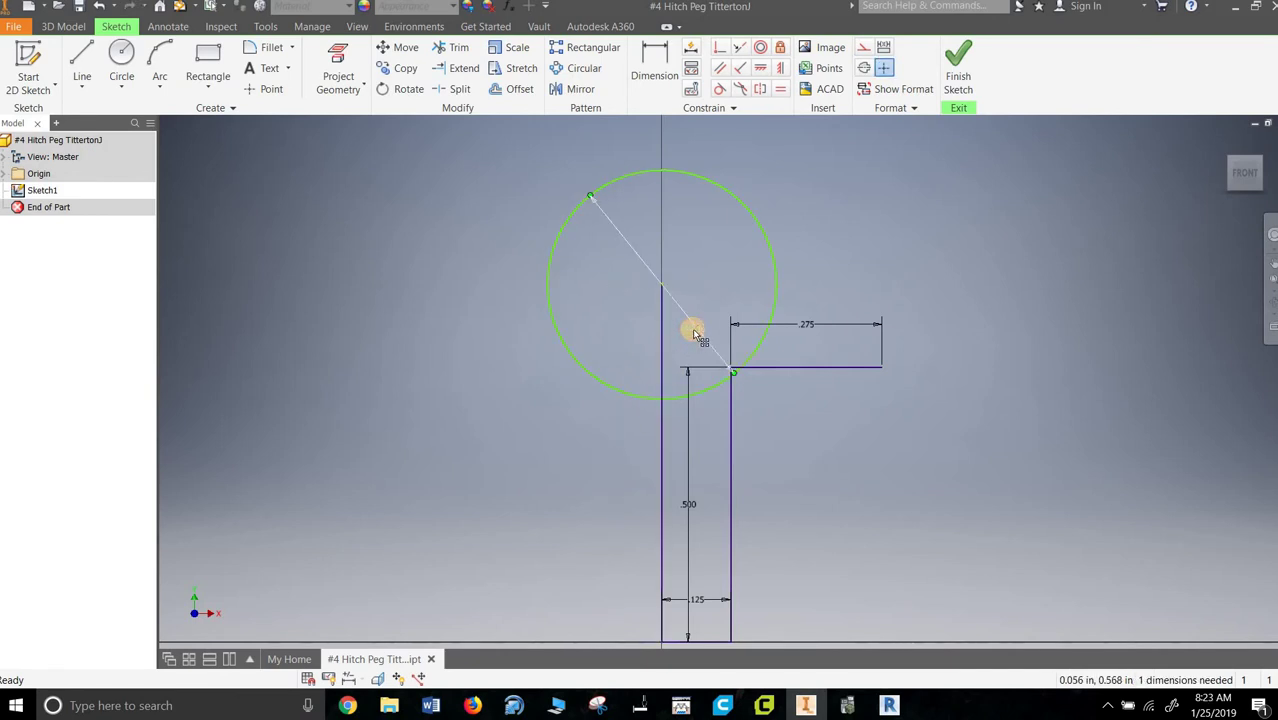
Move the circle from its top point to its former centre point
click(405, 50)
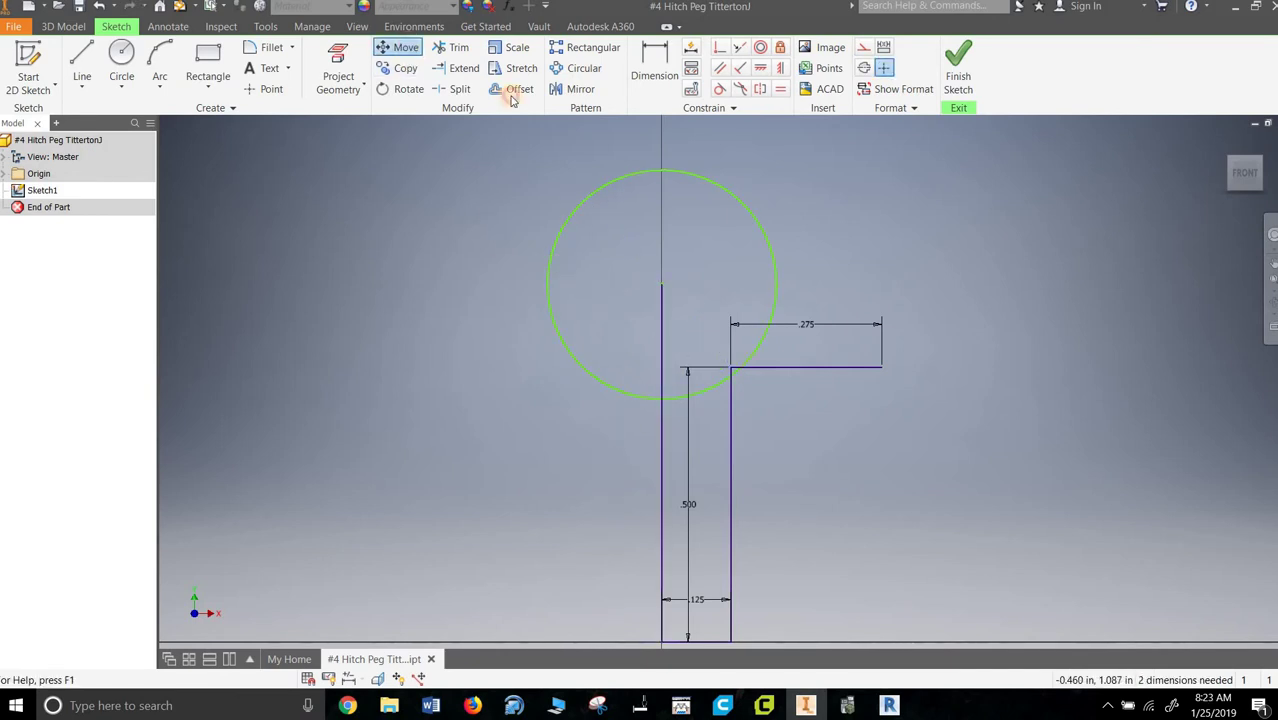
click(663, 175)
click(267, 160)
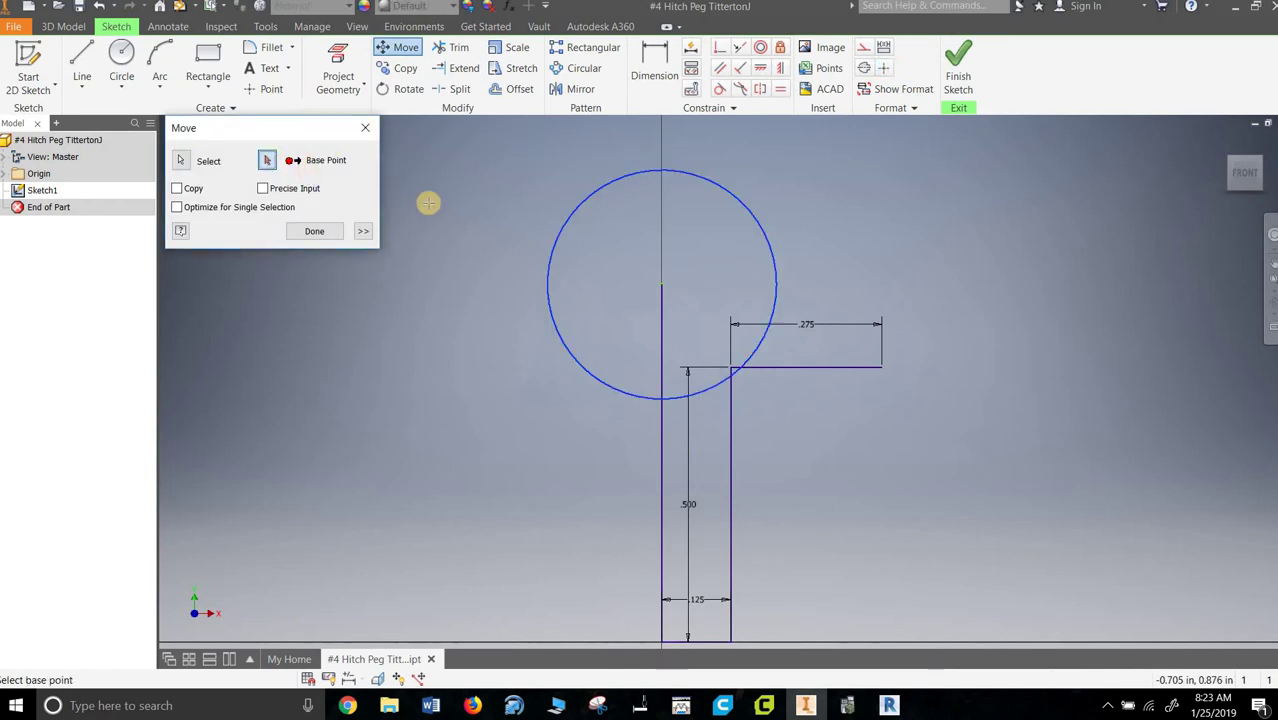
click(263, 189)
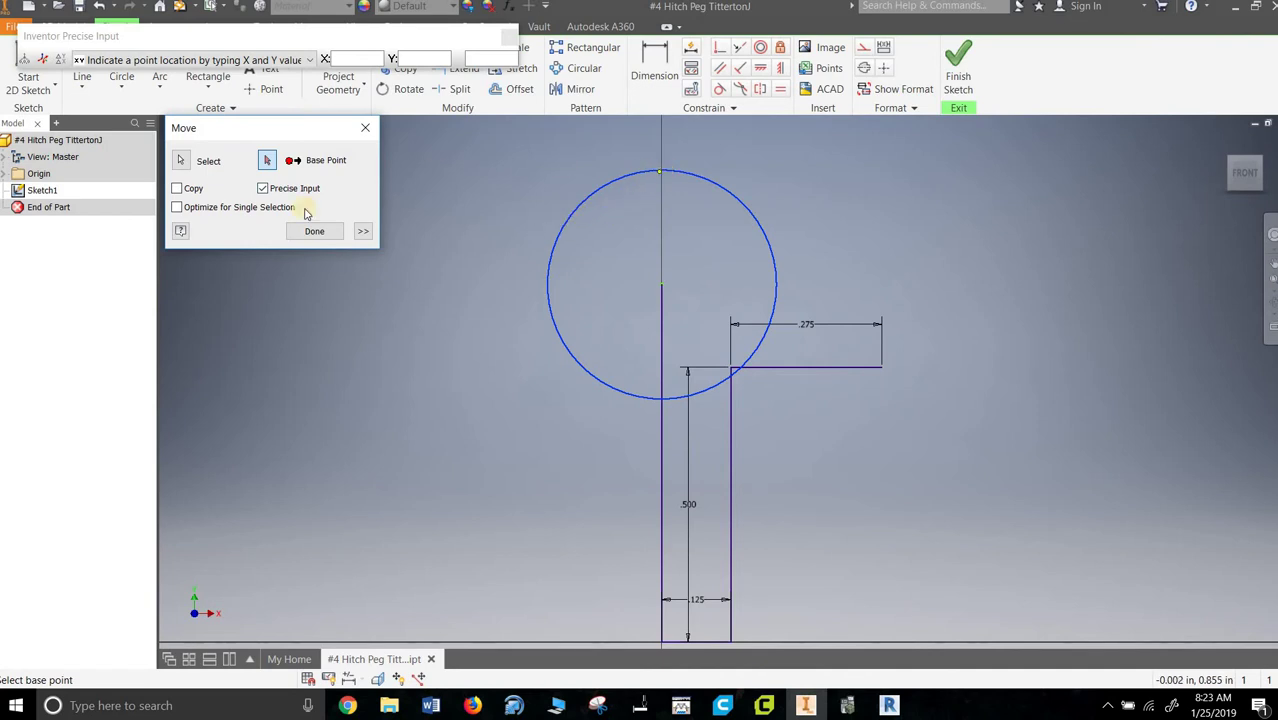
click(263, 189)
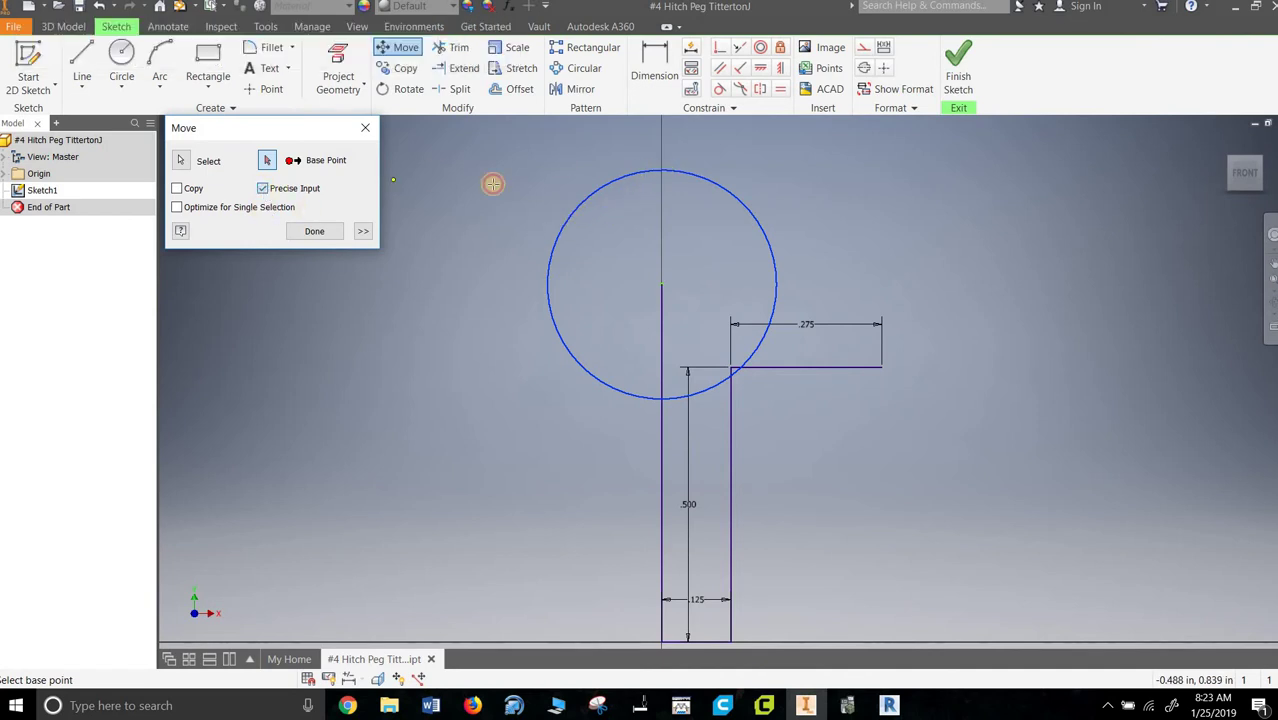
click(661, 172)
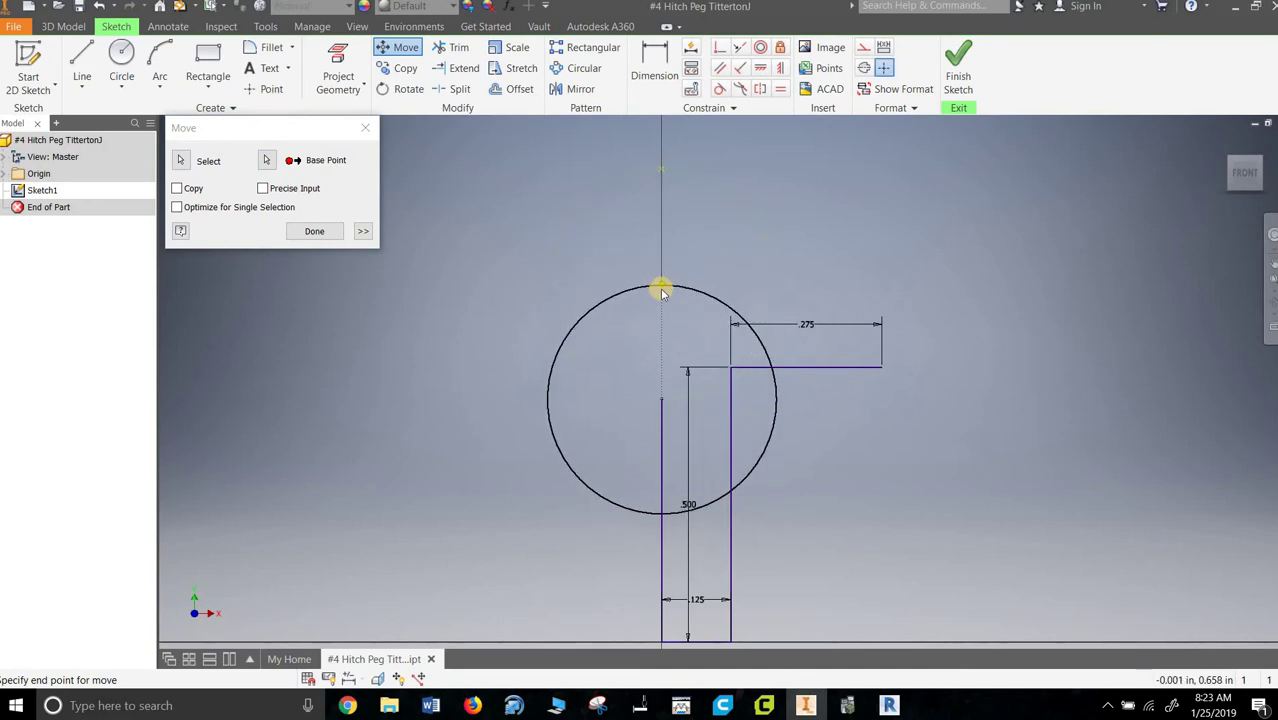
click(661, 285)
click(677, 302)
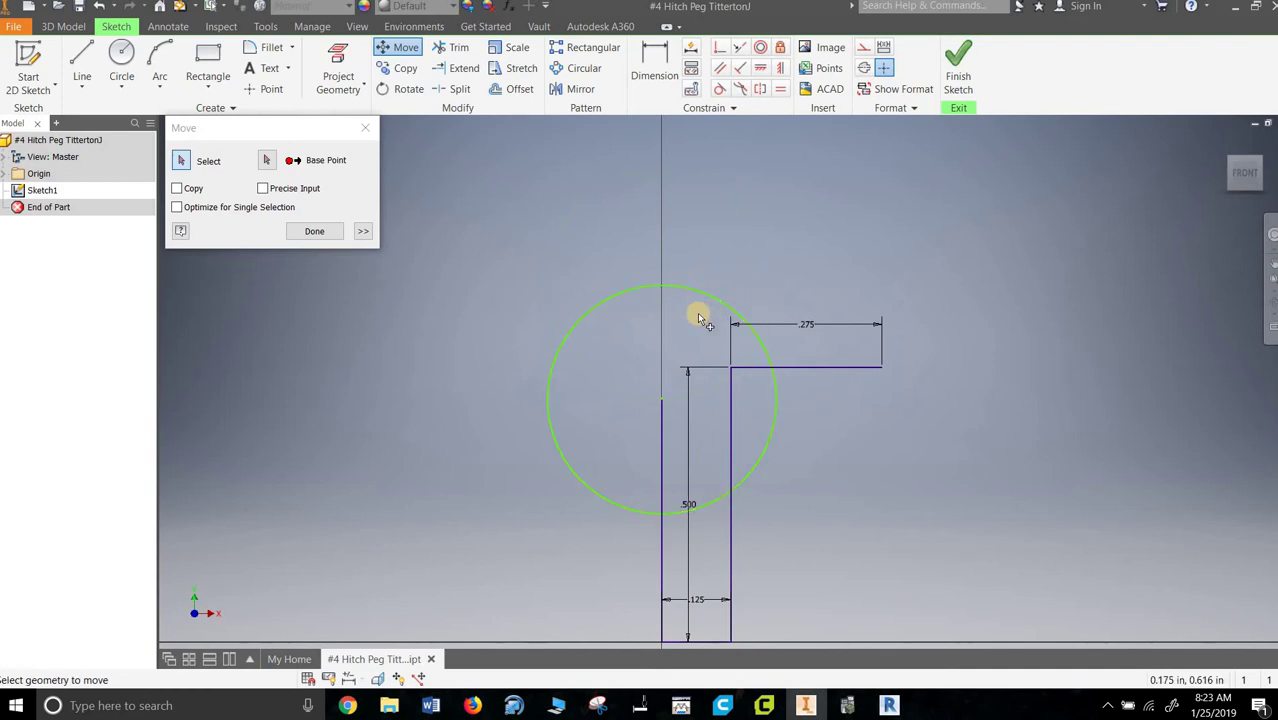
right_click(562, 298)
click(625, 301)
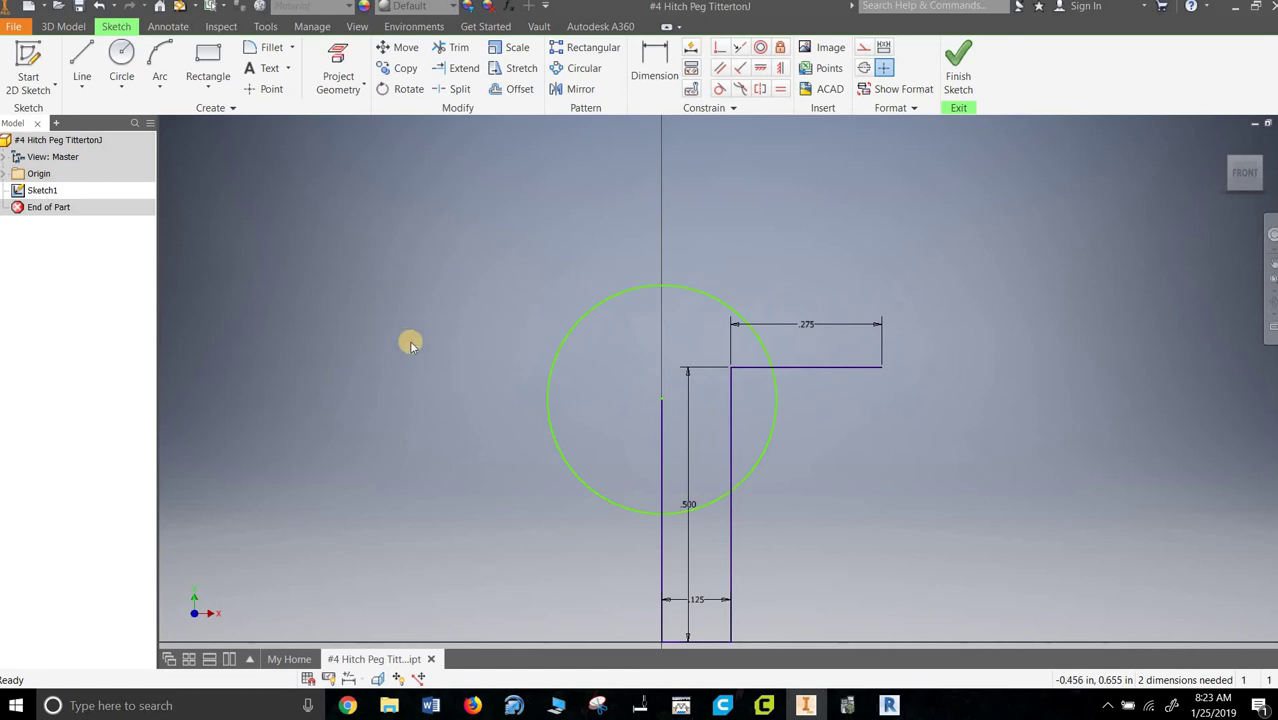
Draw a line from the vertical line's top up to the circle's top
click(82, 65)
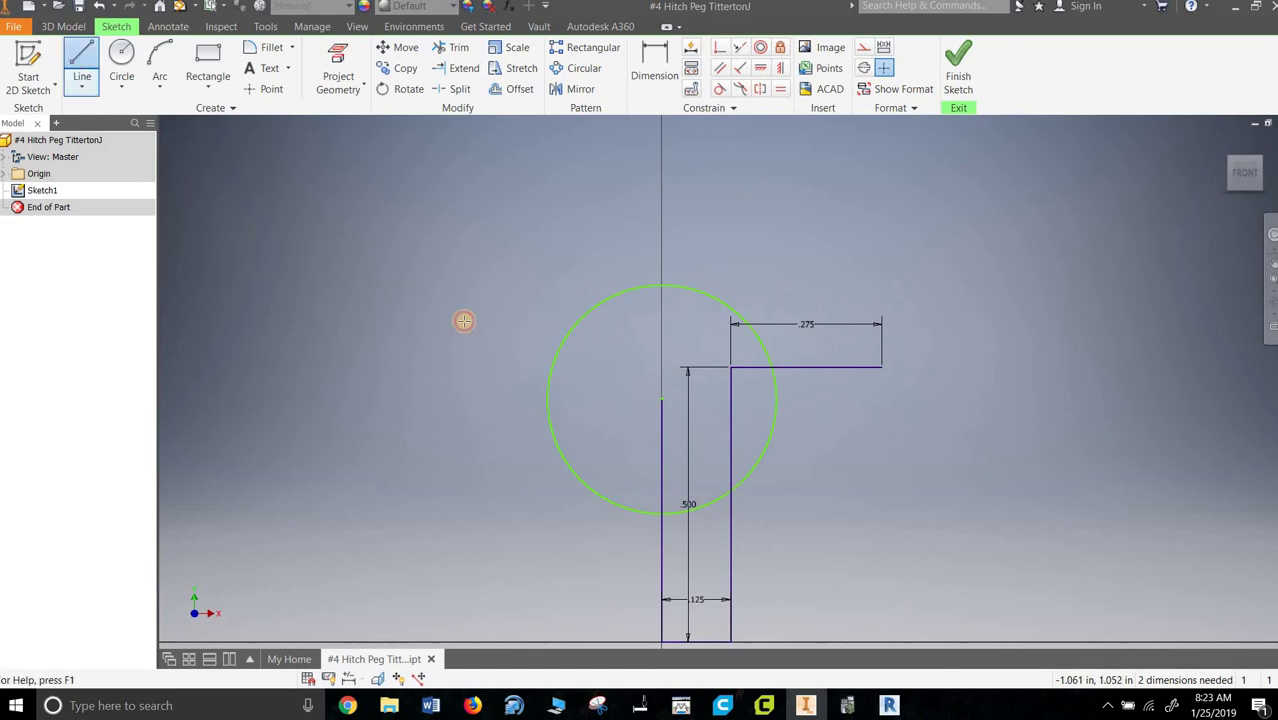
click(662, 399)
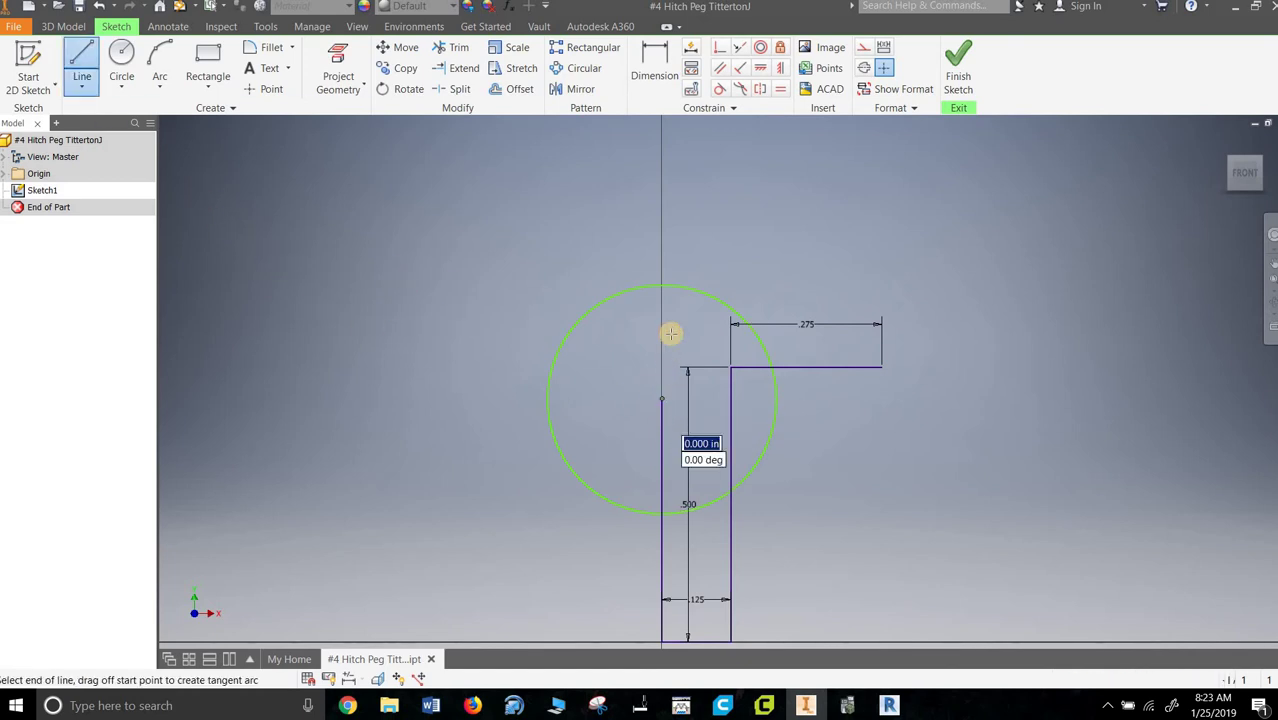
click(662, 286)
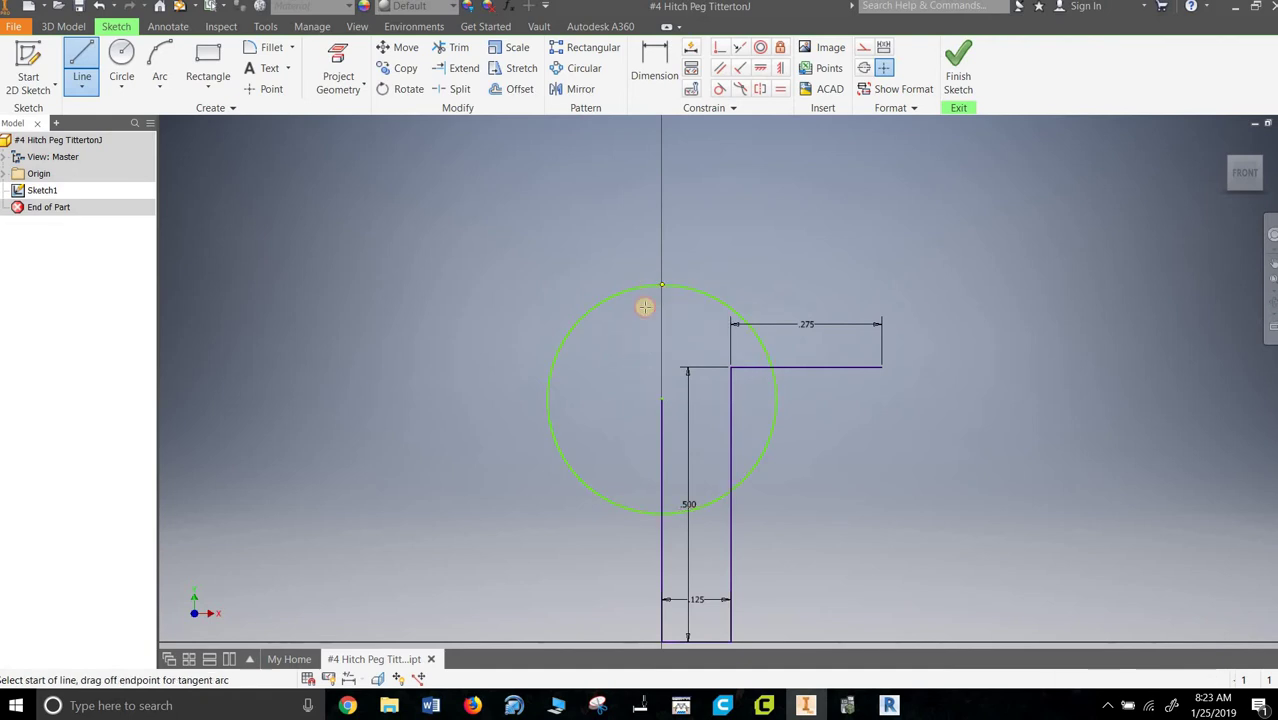
right_click(484, 286)
click(541, 286)
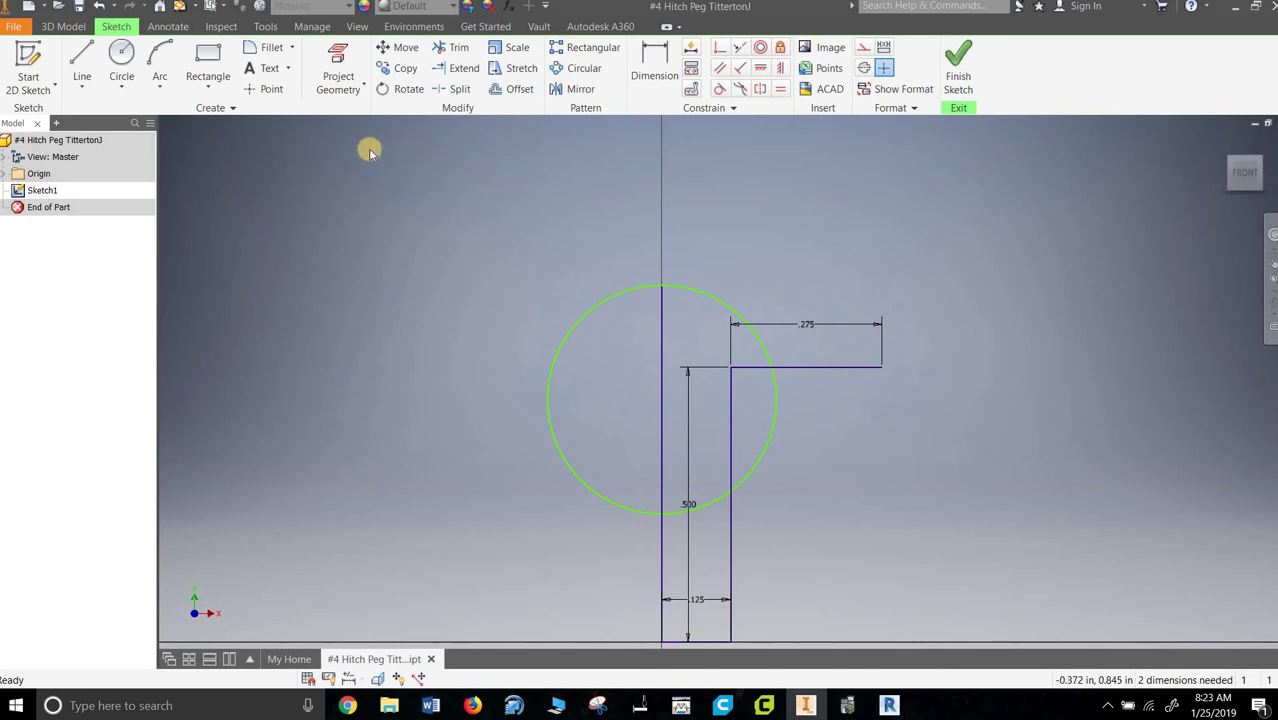
Trim the circle's left half and excess arc pieces, undoing the last trim
click(451, 47)
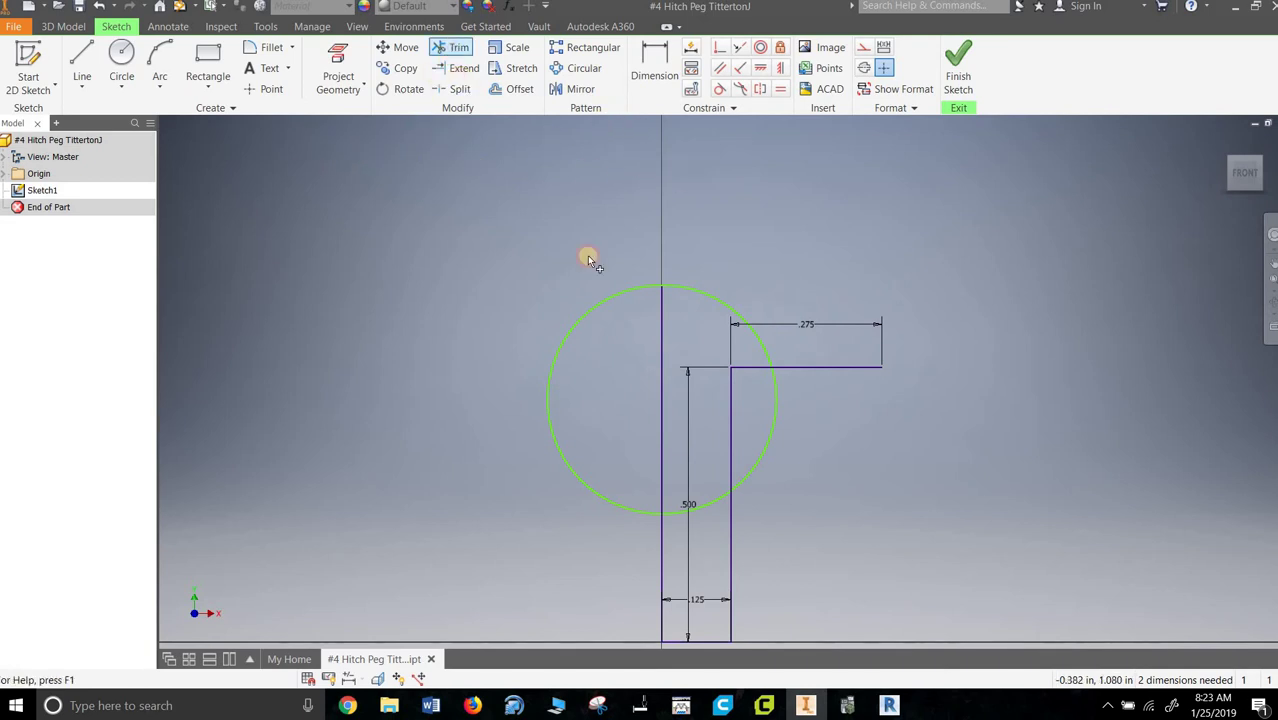
click(627, 297)
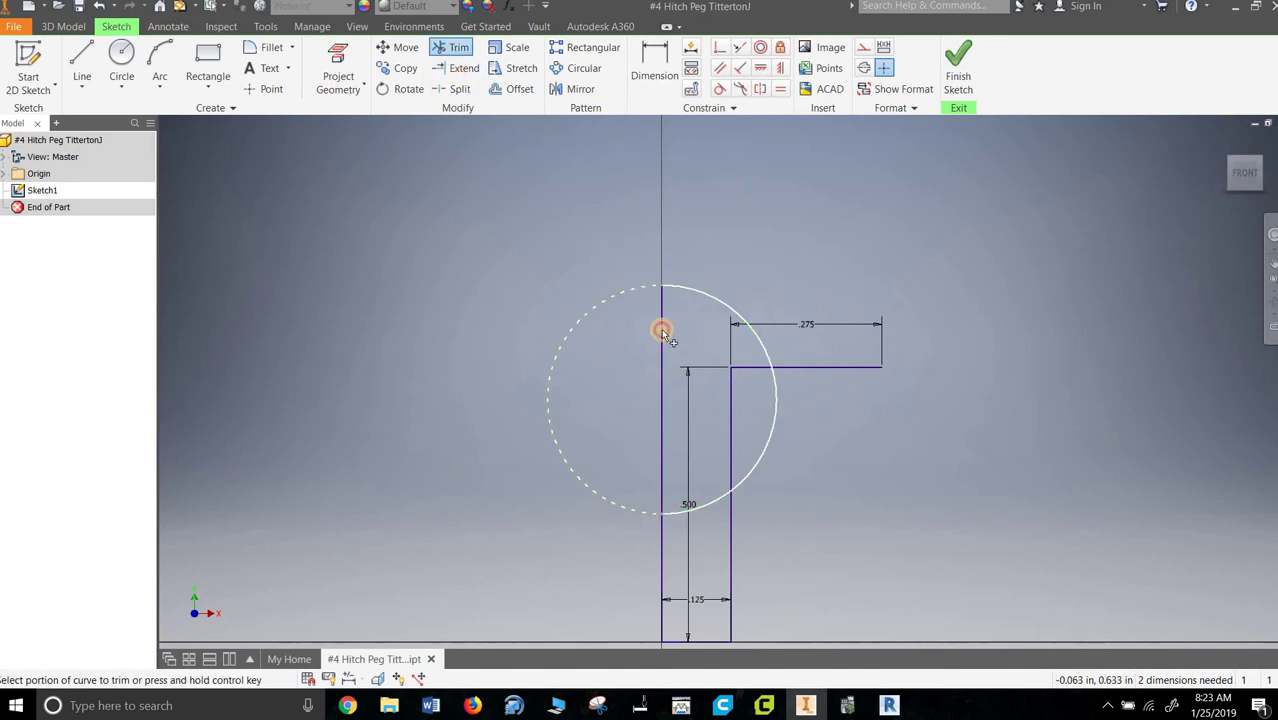
click(601, 555)
click(704, 511)
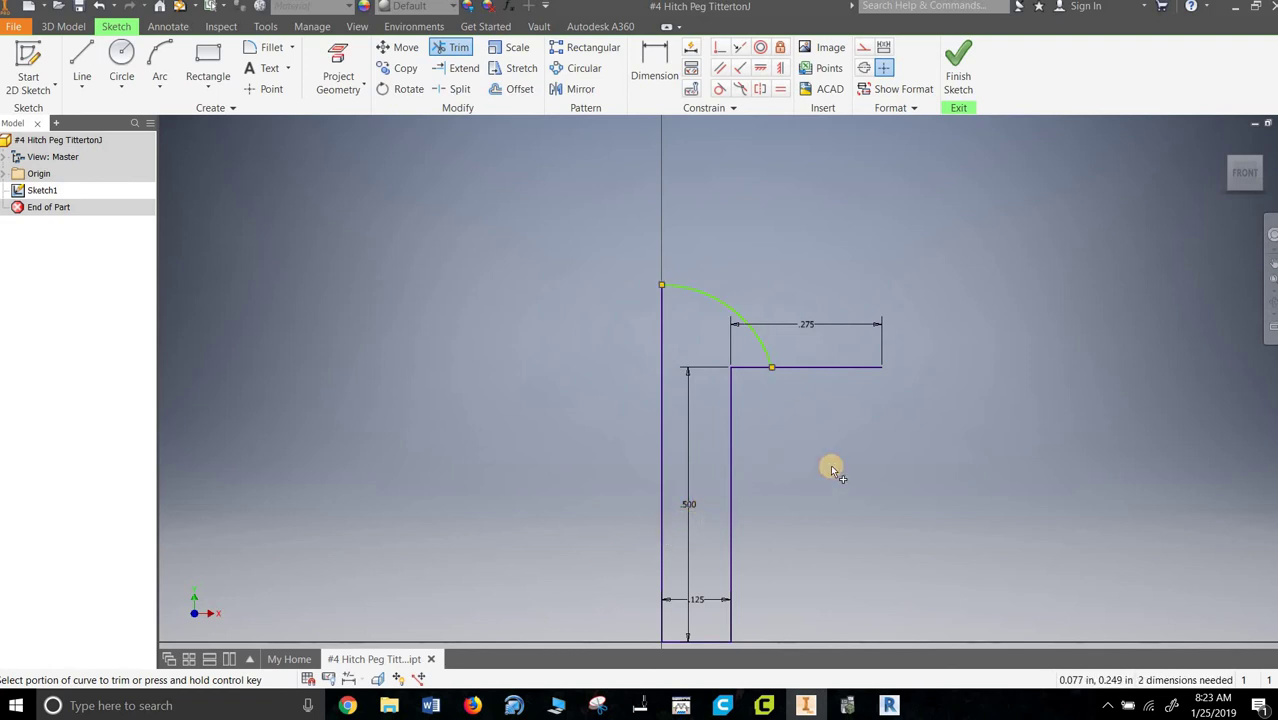
click(816, 369)
right_click(784, 477)
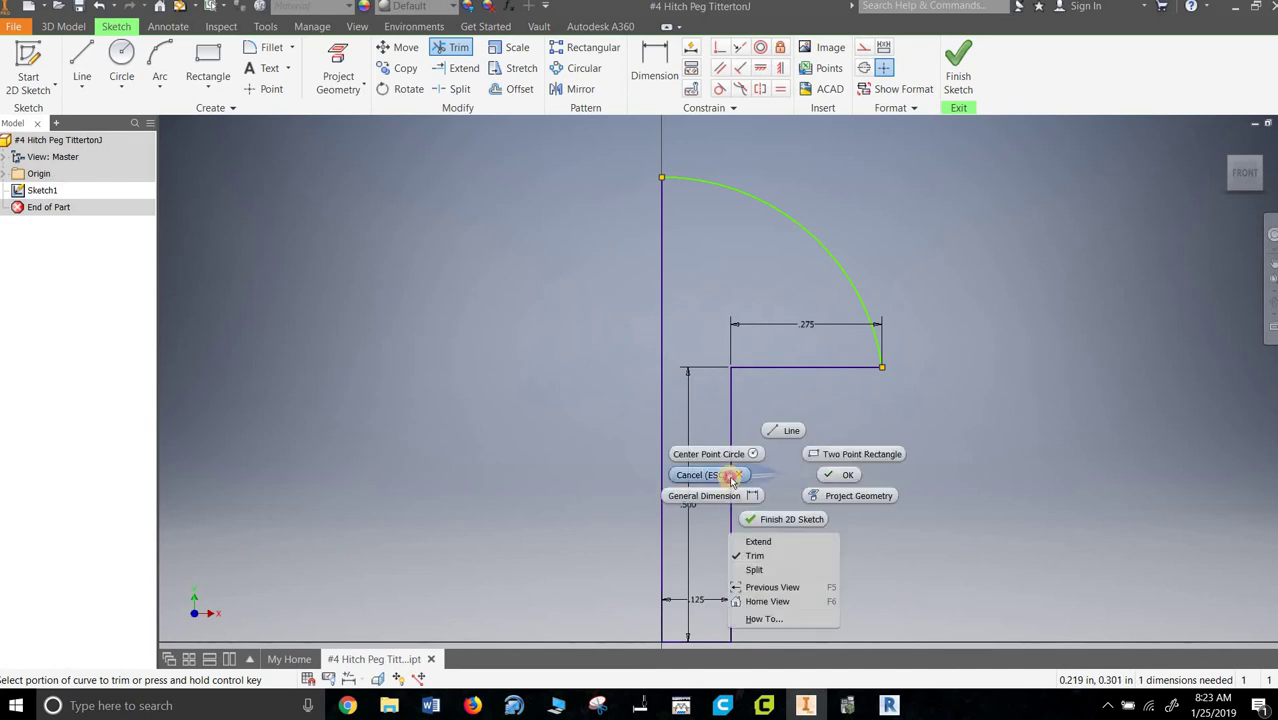
click(708, 474)
right_click(440, 332)
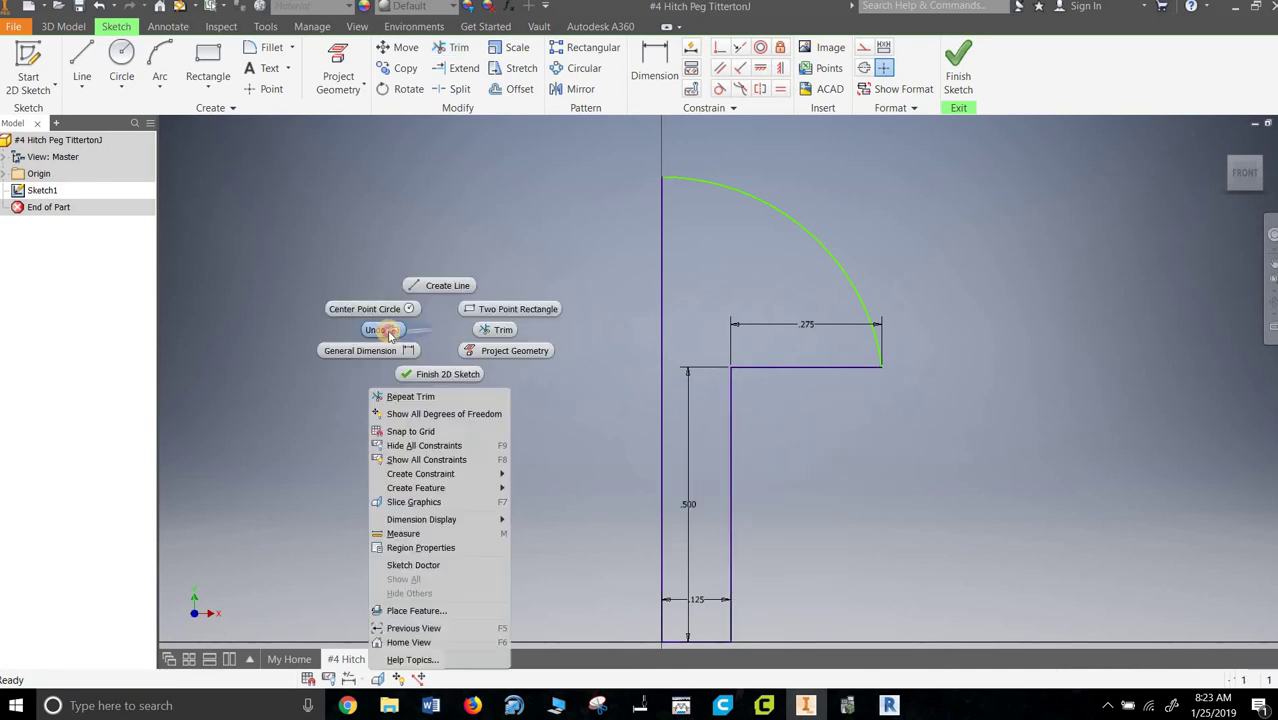
click(392, 333)
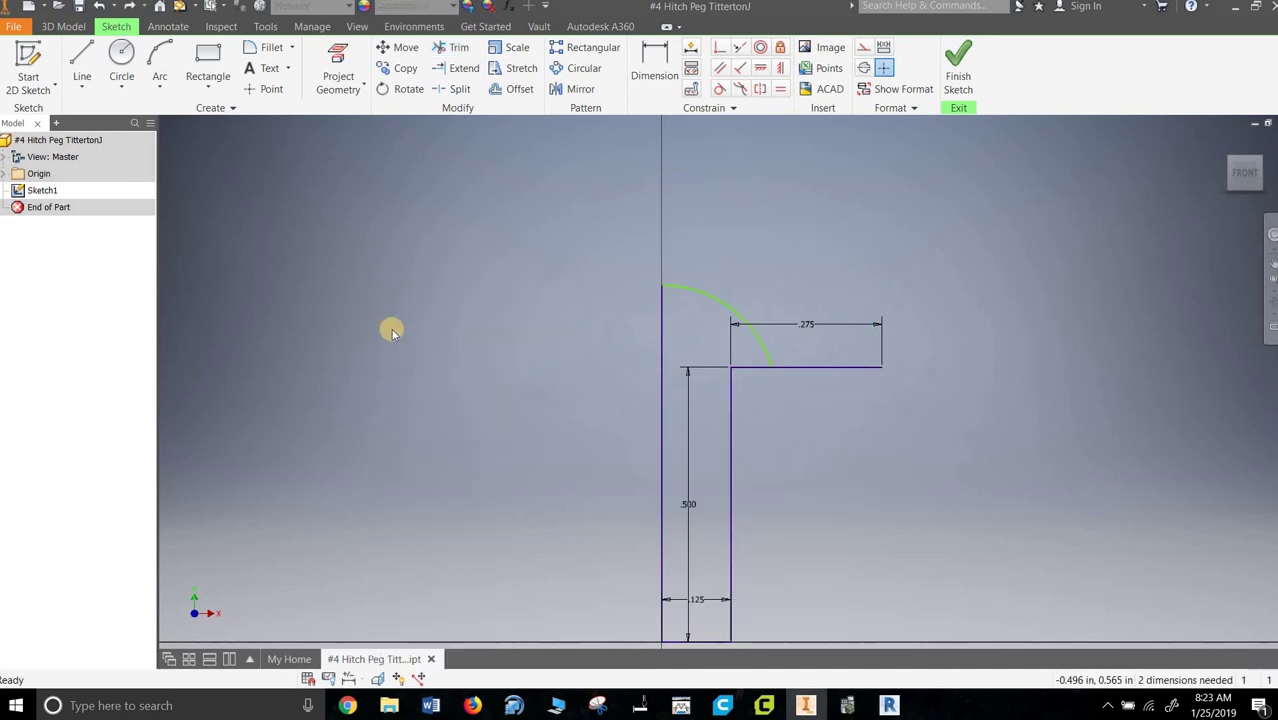
Delete the .275 dimension and trim the line segment right of the arc
click(810, 326)
key(Delete)
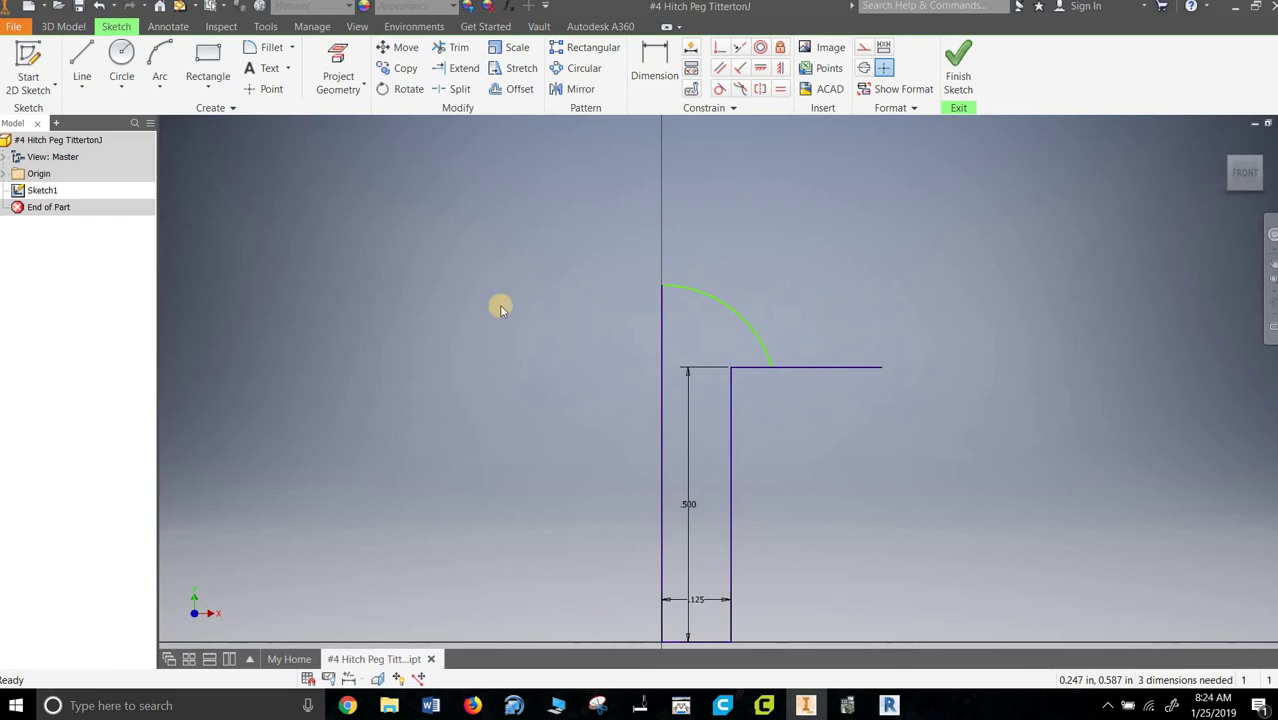
click(452, 47)
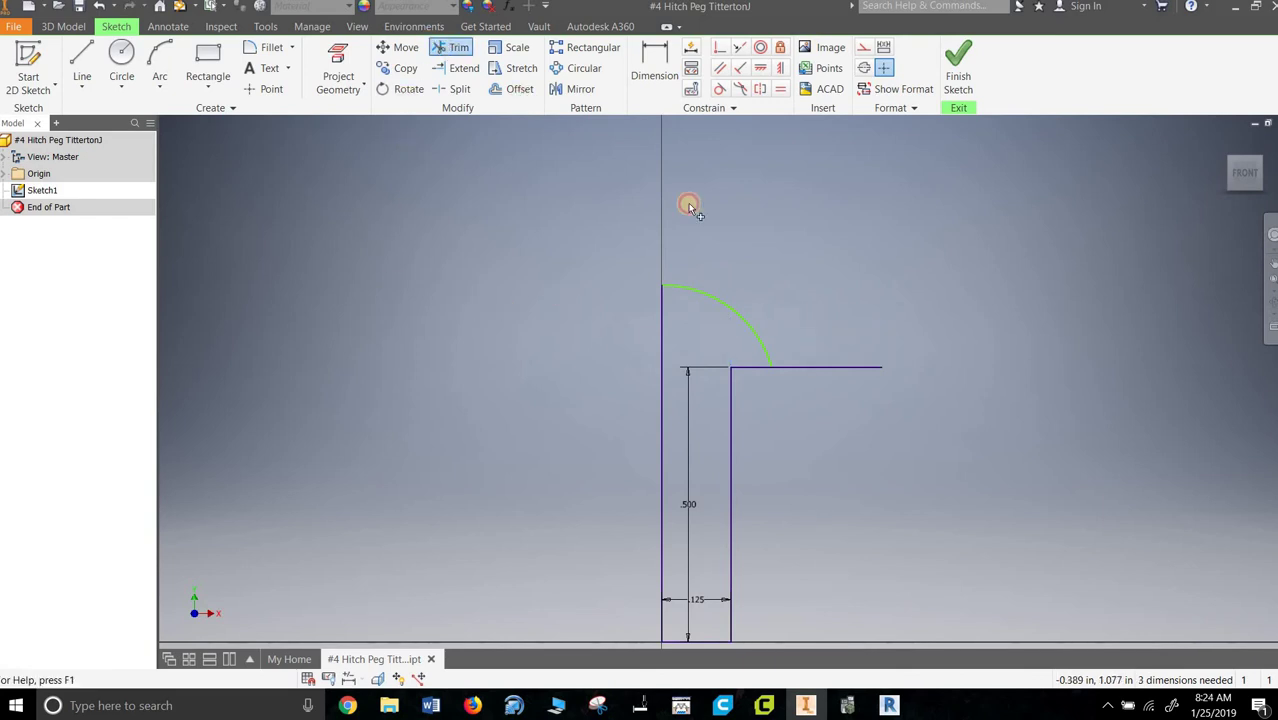
click(837, 368)
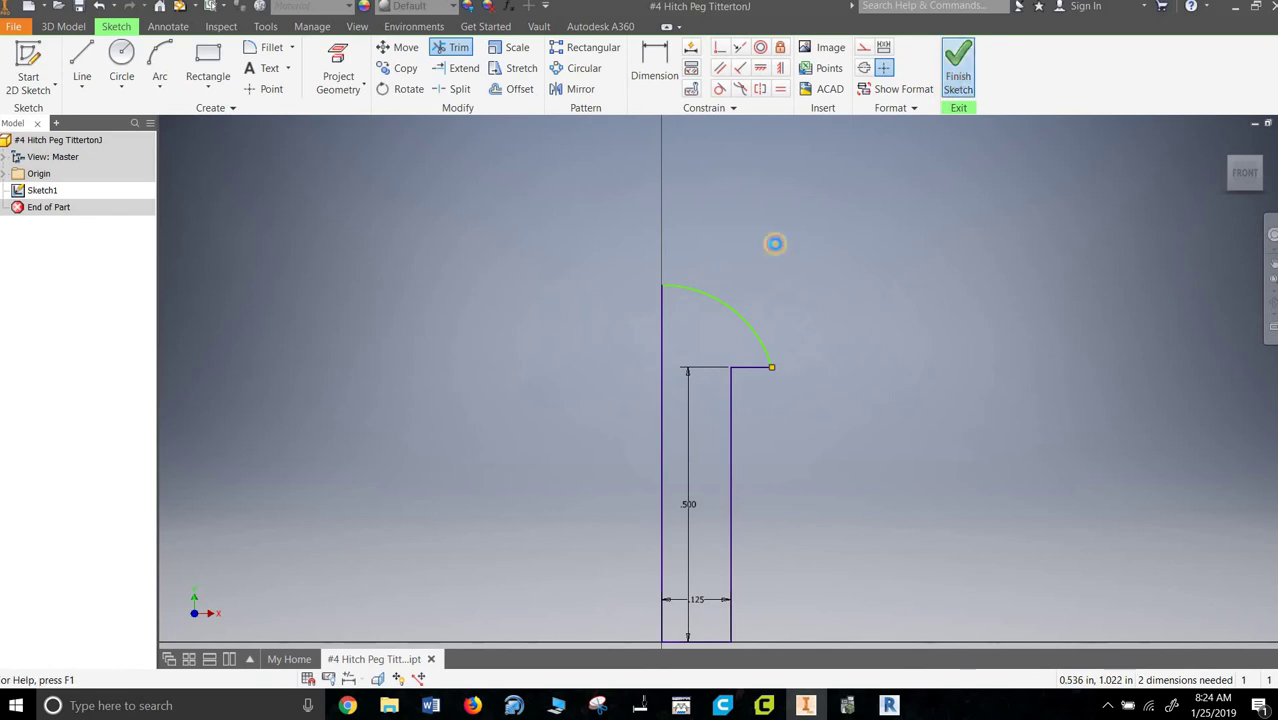
Try revolving the profile from an angled view, then cancel the revolve
shift+middle_drag(770, 243, 643, 469)
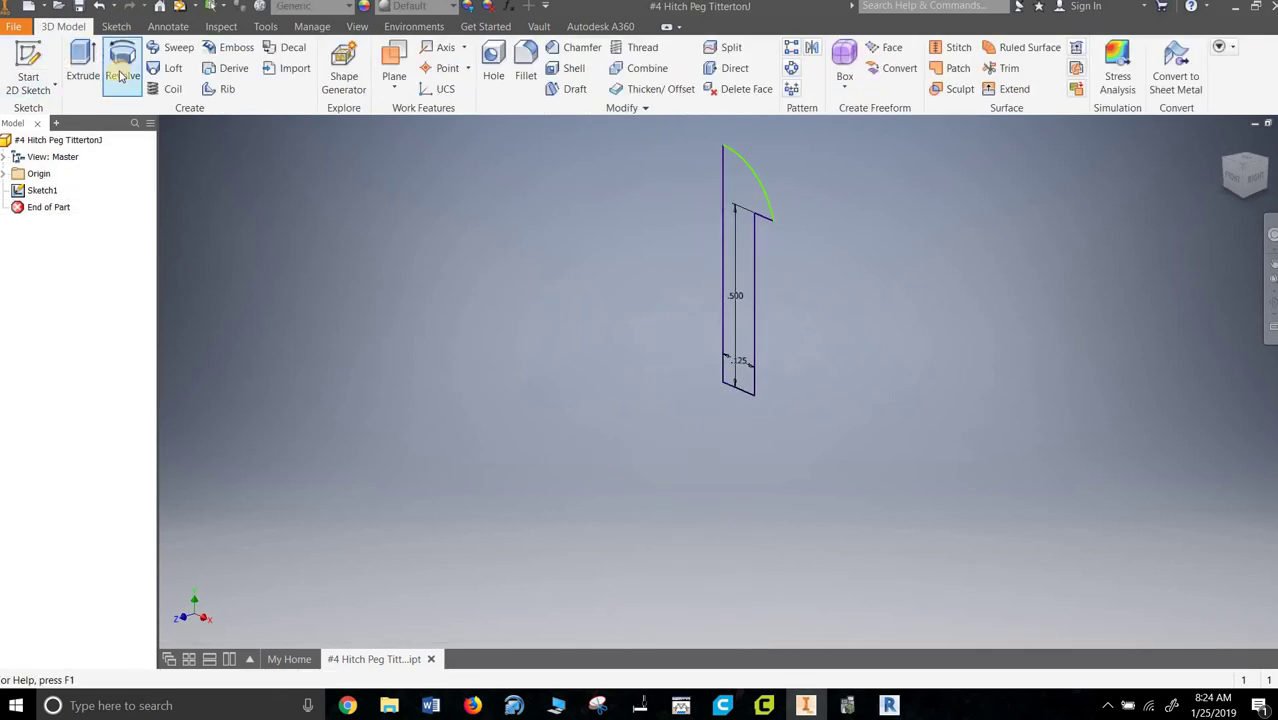
click(122, 68)
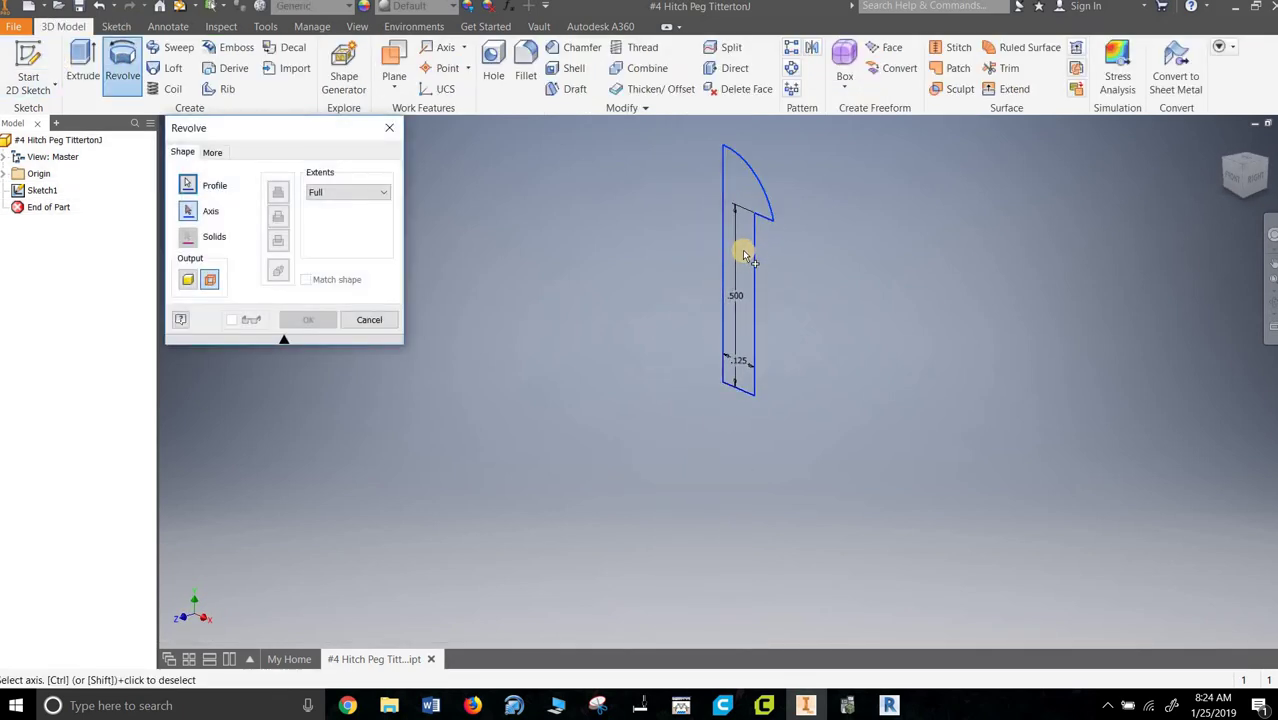
click(368, 319)
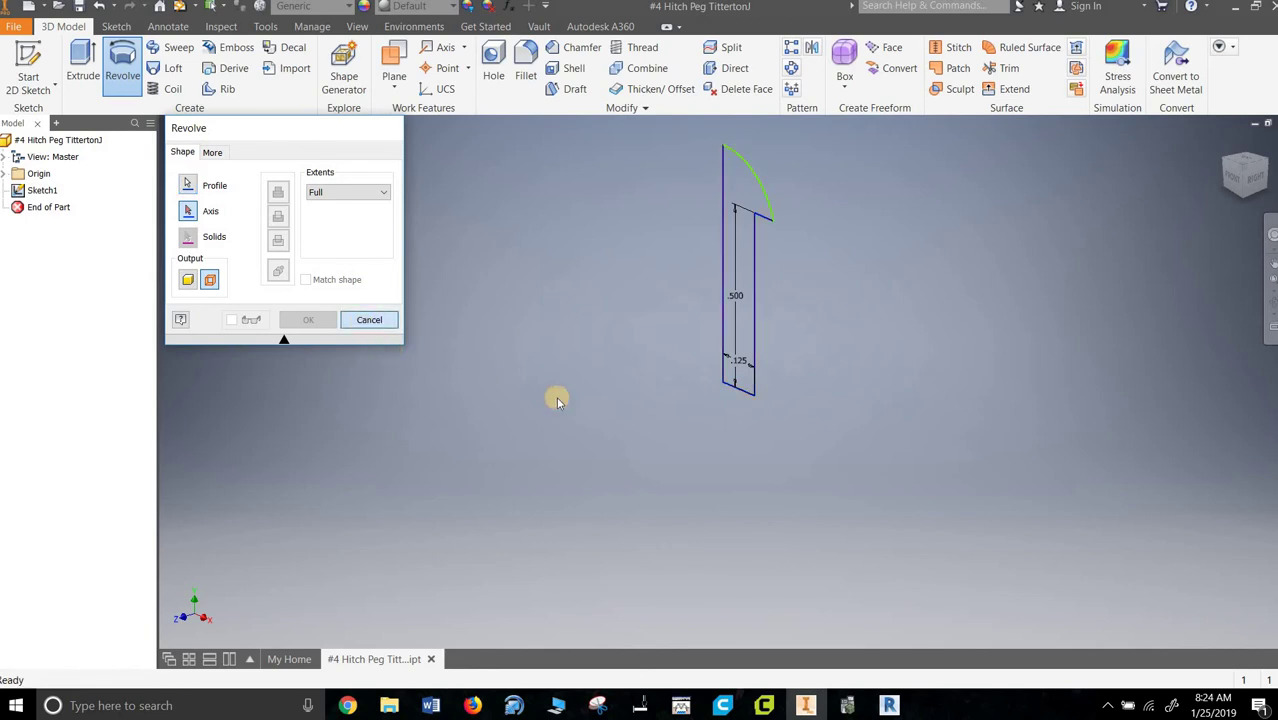
click(122, 68)
click(759, 186)
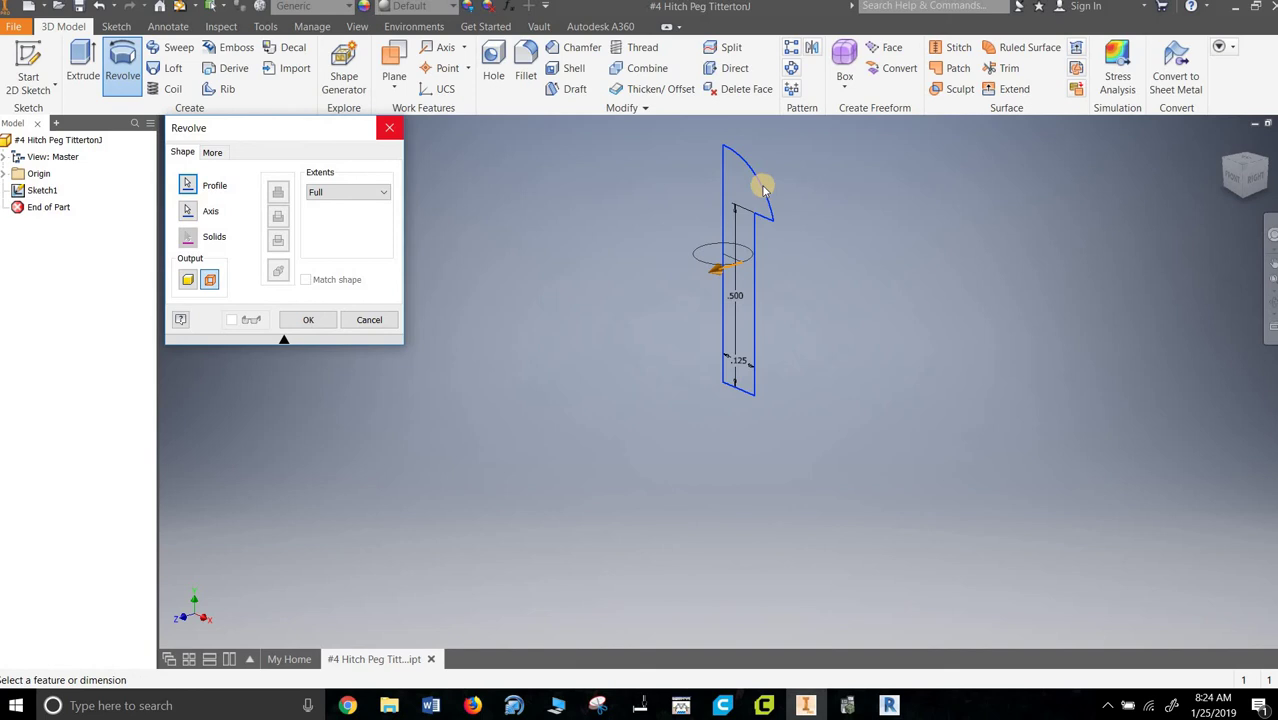
click(369, 319)
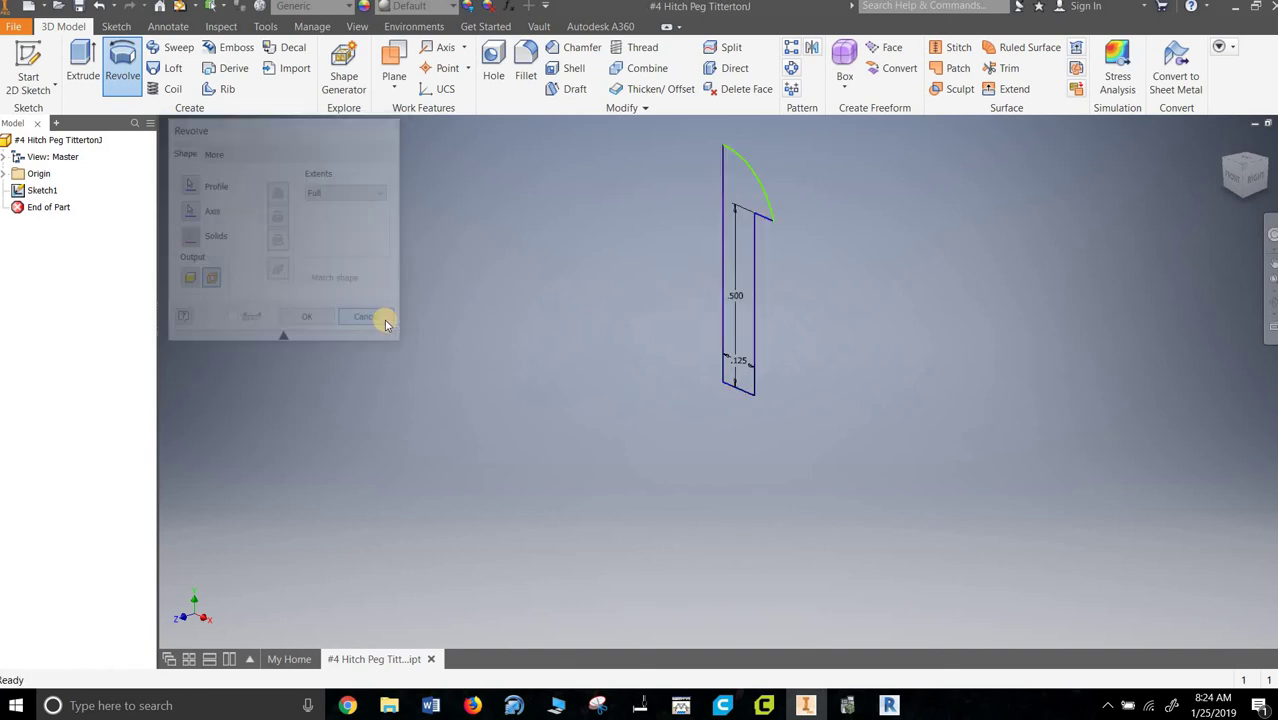
In Sketch1, close the profile loop with the rectangle, top and left lines, removing redundant points
double_click(42, 190)
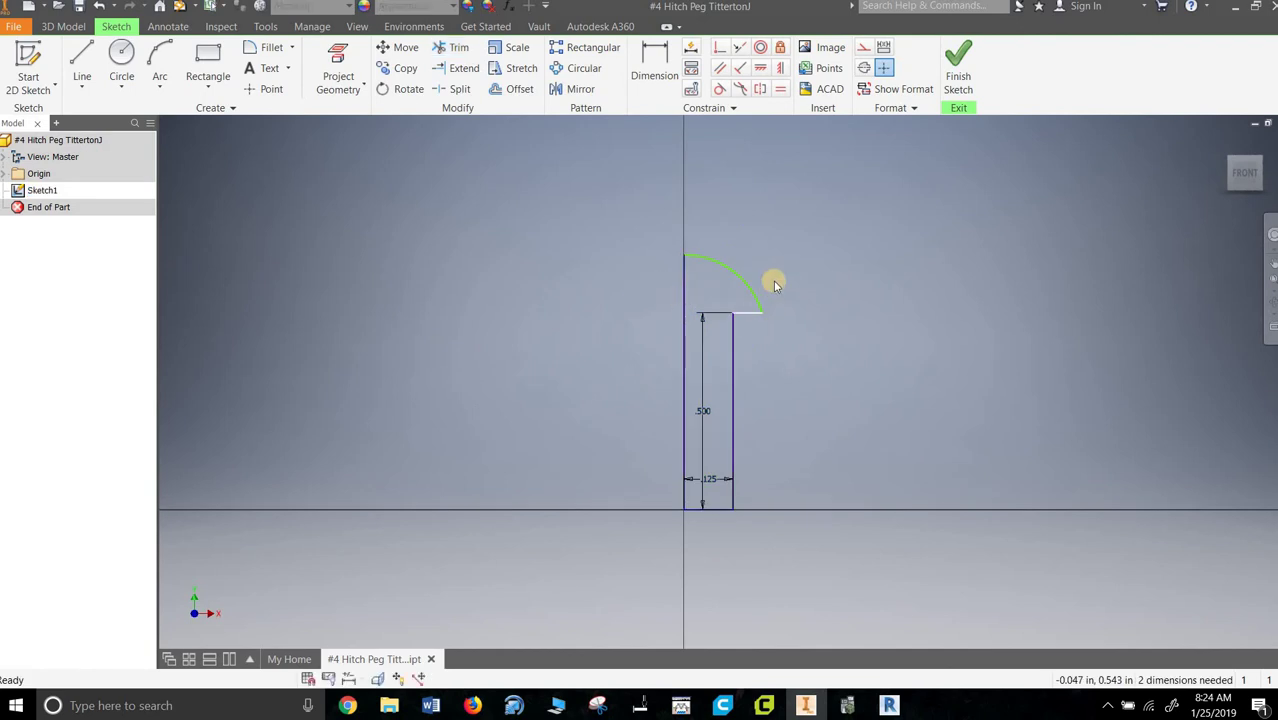
right_click(742, 277)
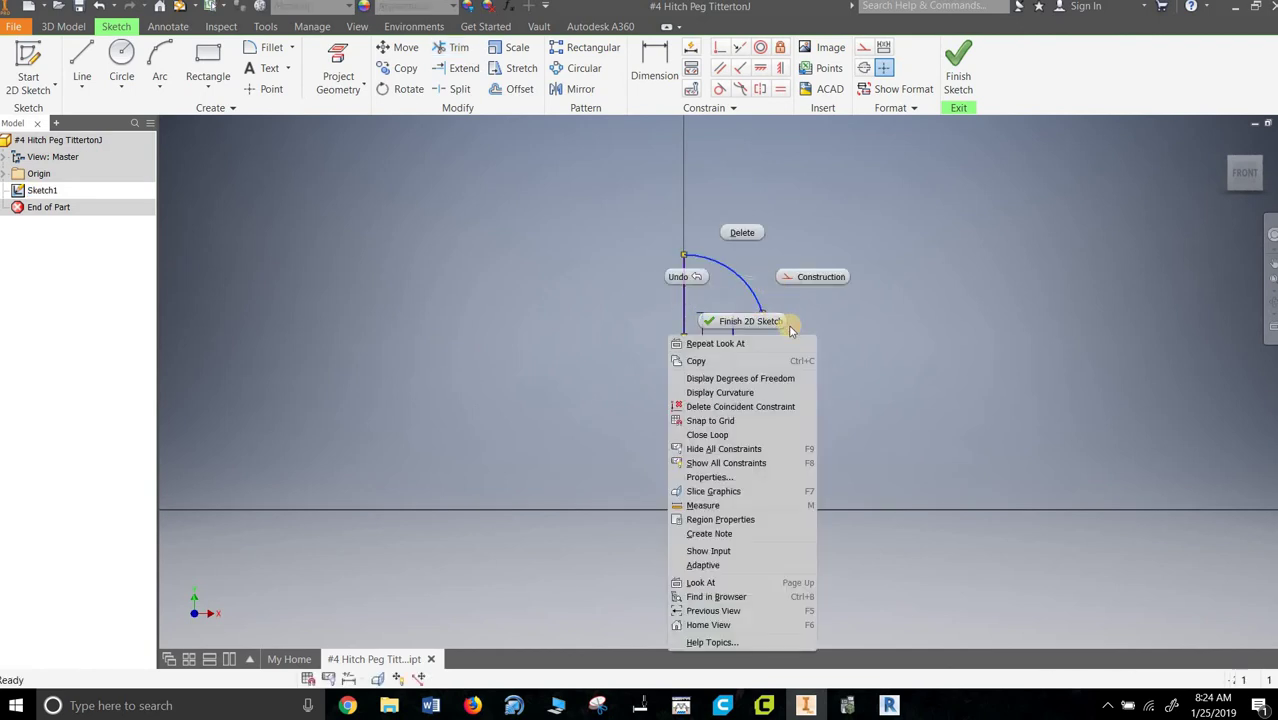
click(727, 419)
click(559, 381)
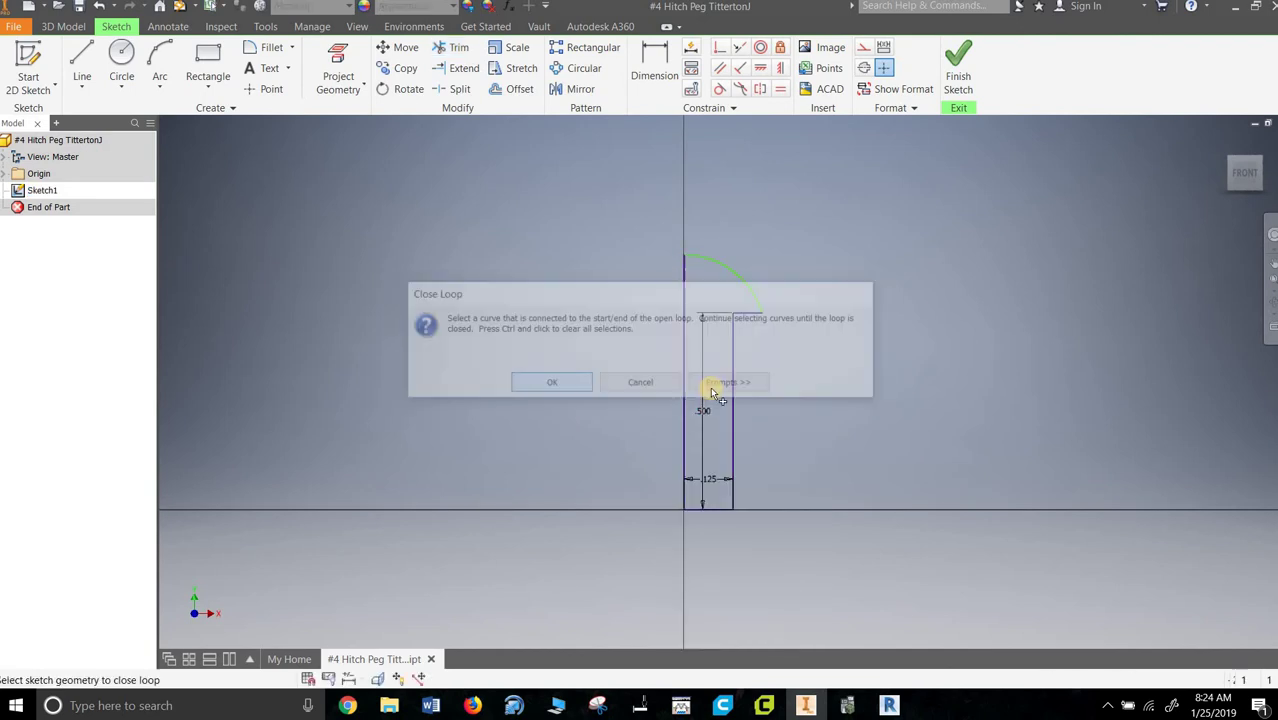
click(752, 319)
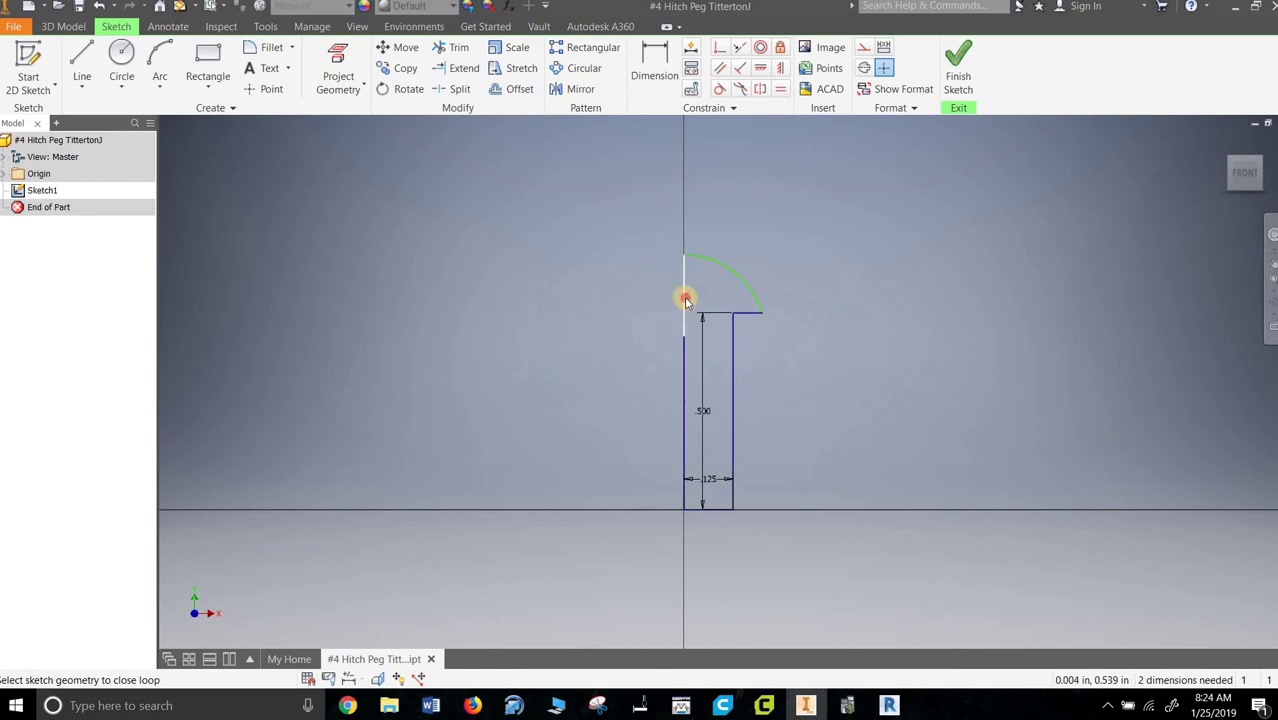
click(686, 300)
click(698, 399)
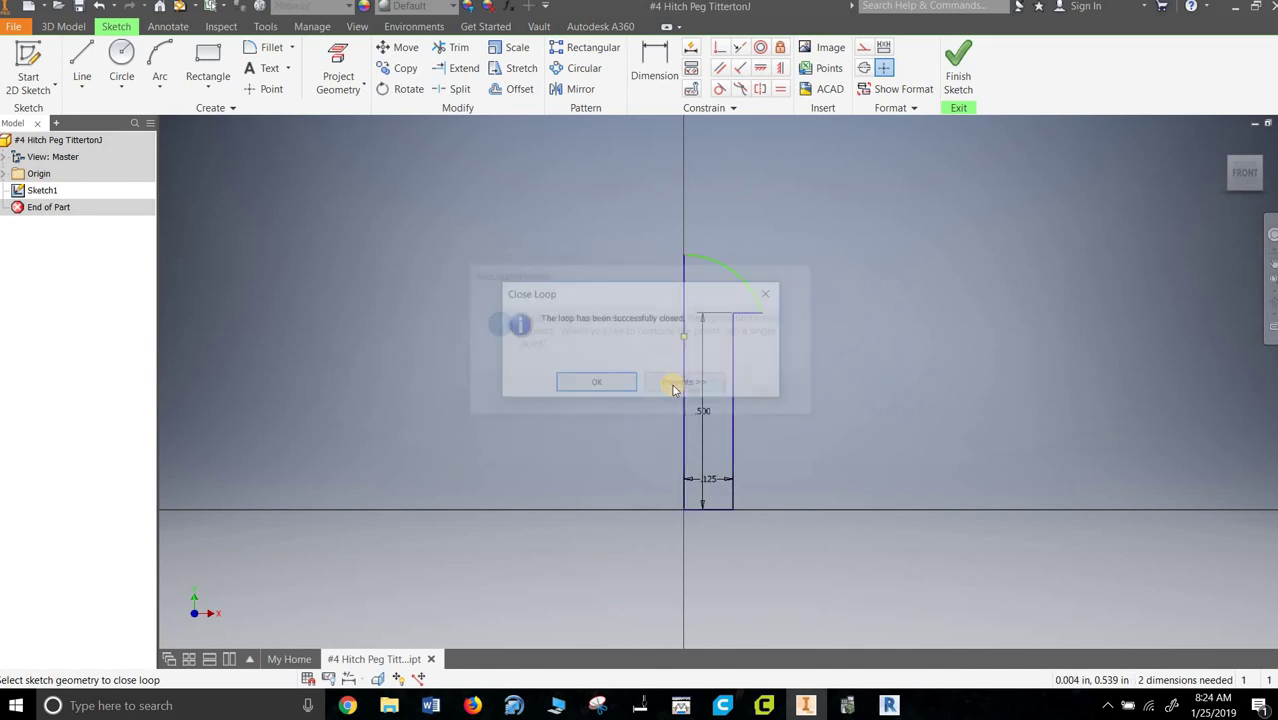
click(605, 384)
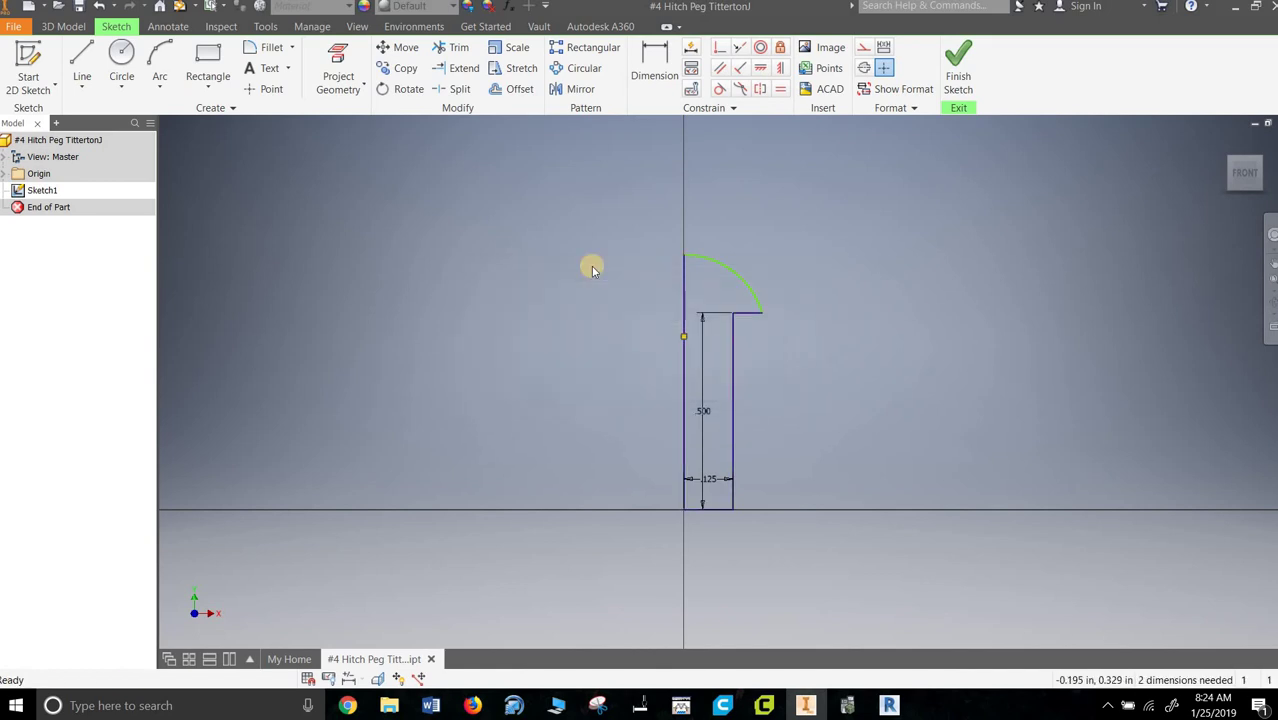
Revolve the profile 360° about its left edge into Revolution1 and zoom to fit
click(958, 65)
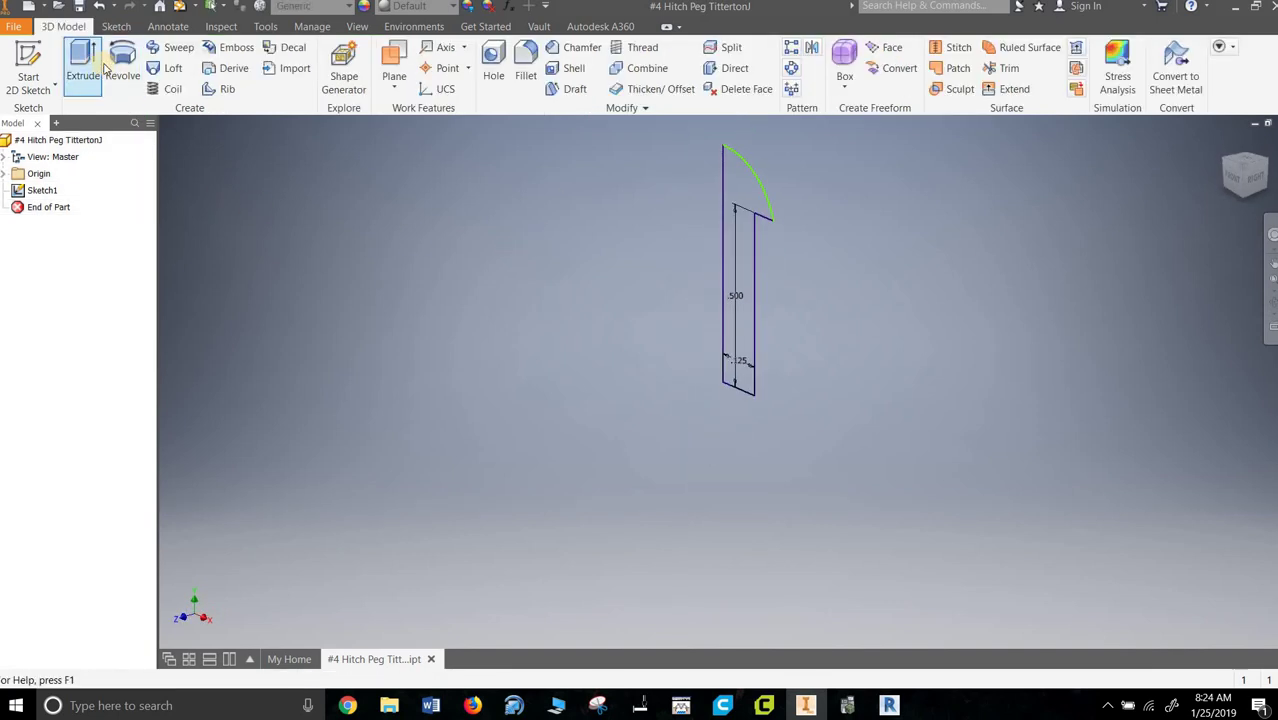
click(122, 62)
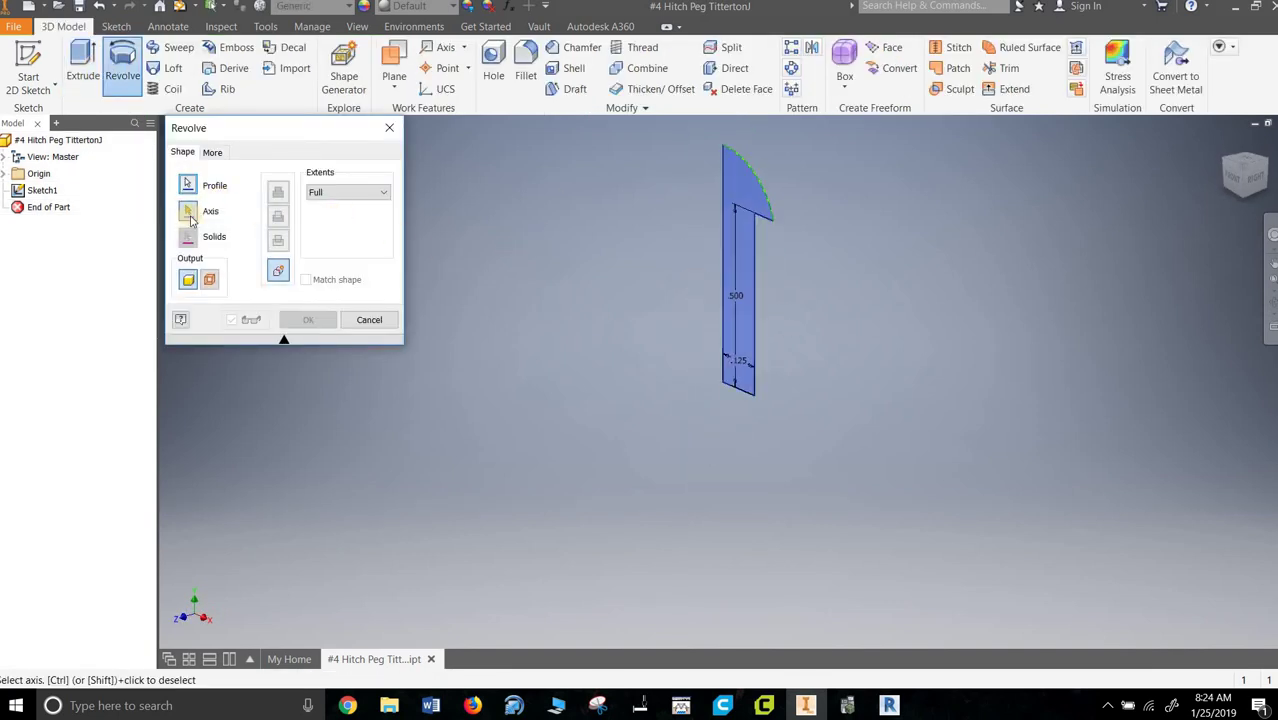
click(724, 285)
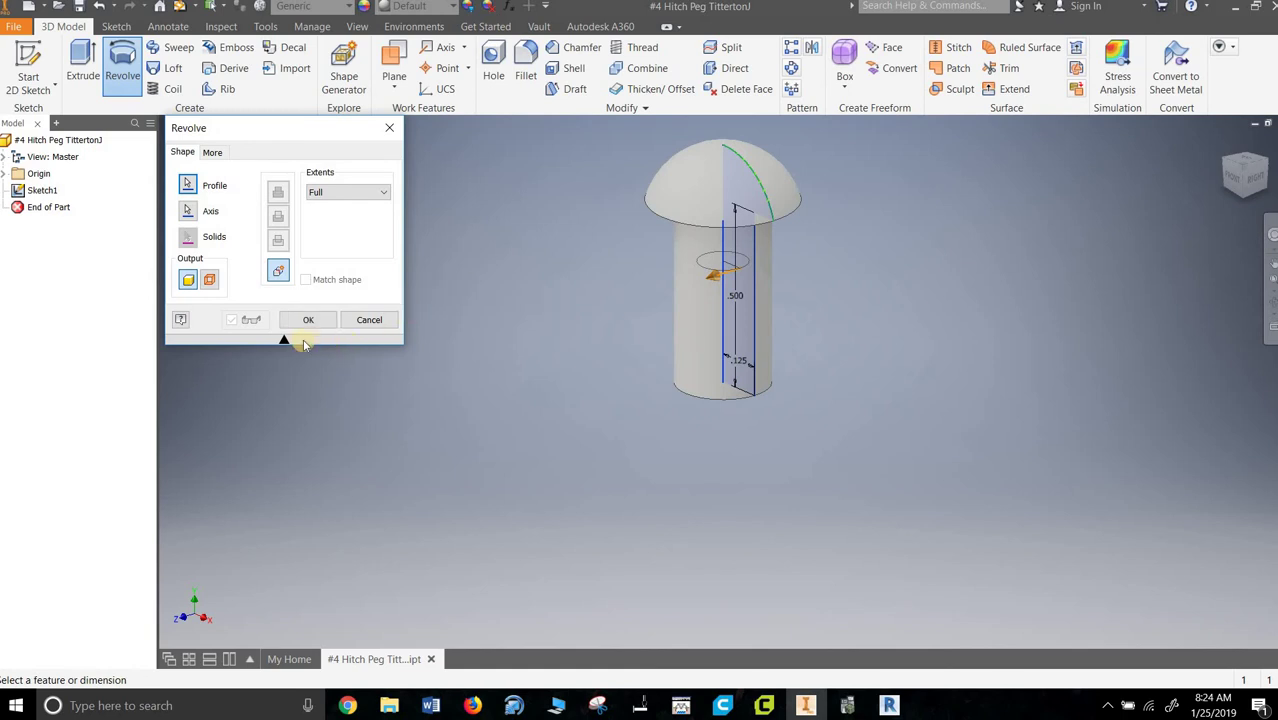
click(302, 319)
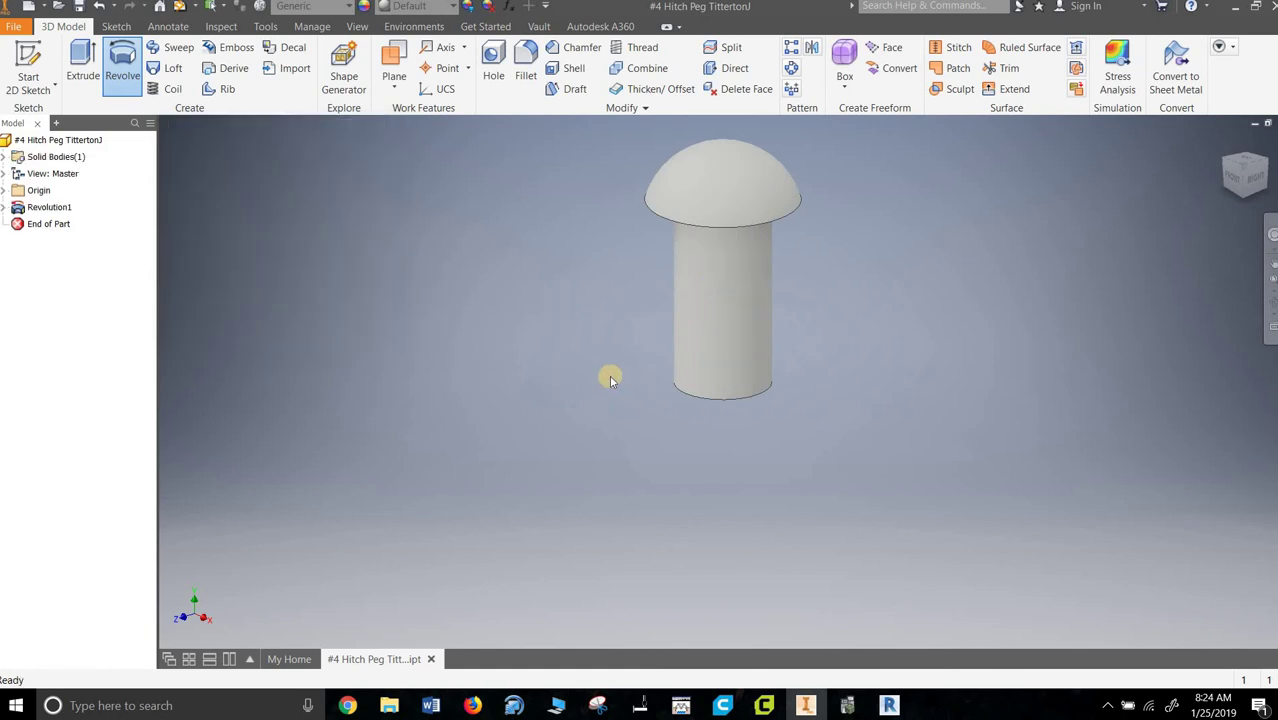
click(1220, 146)
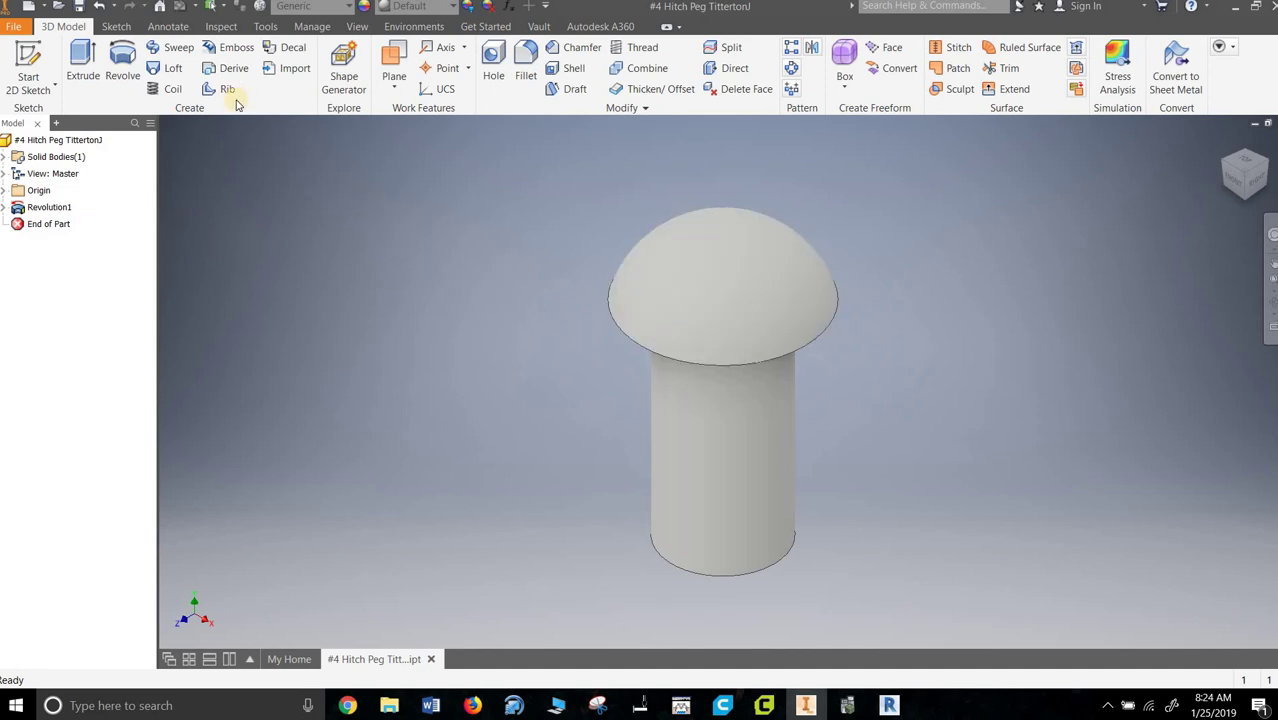
Apply the Gold - Metal appearance to the peg
click(401, 7)
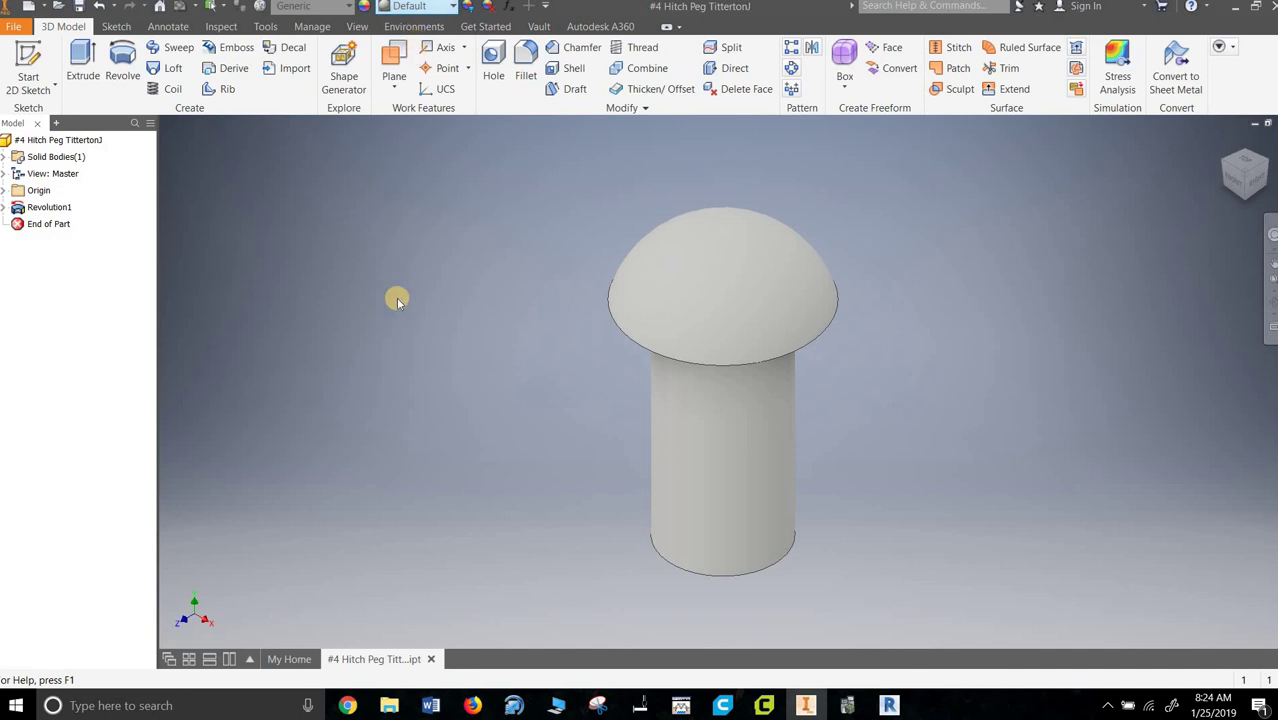
scroll(432, 395, down, 3)
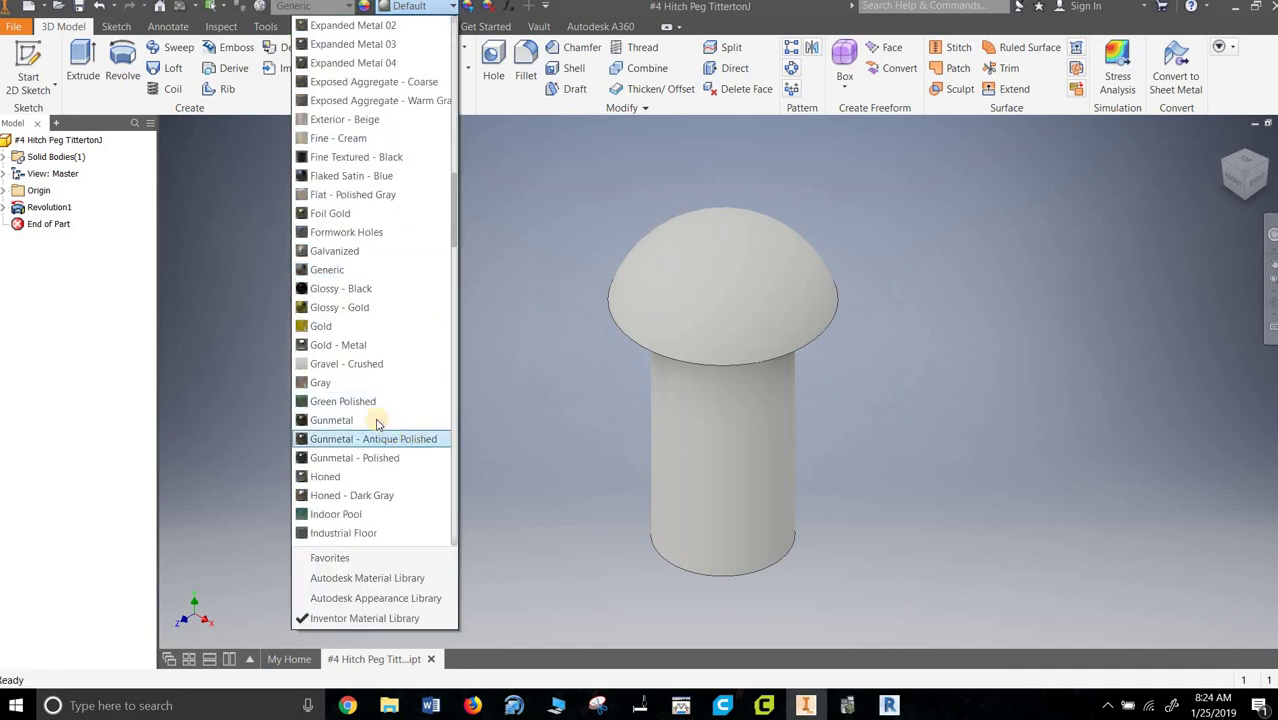
click(353, 345)
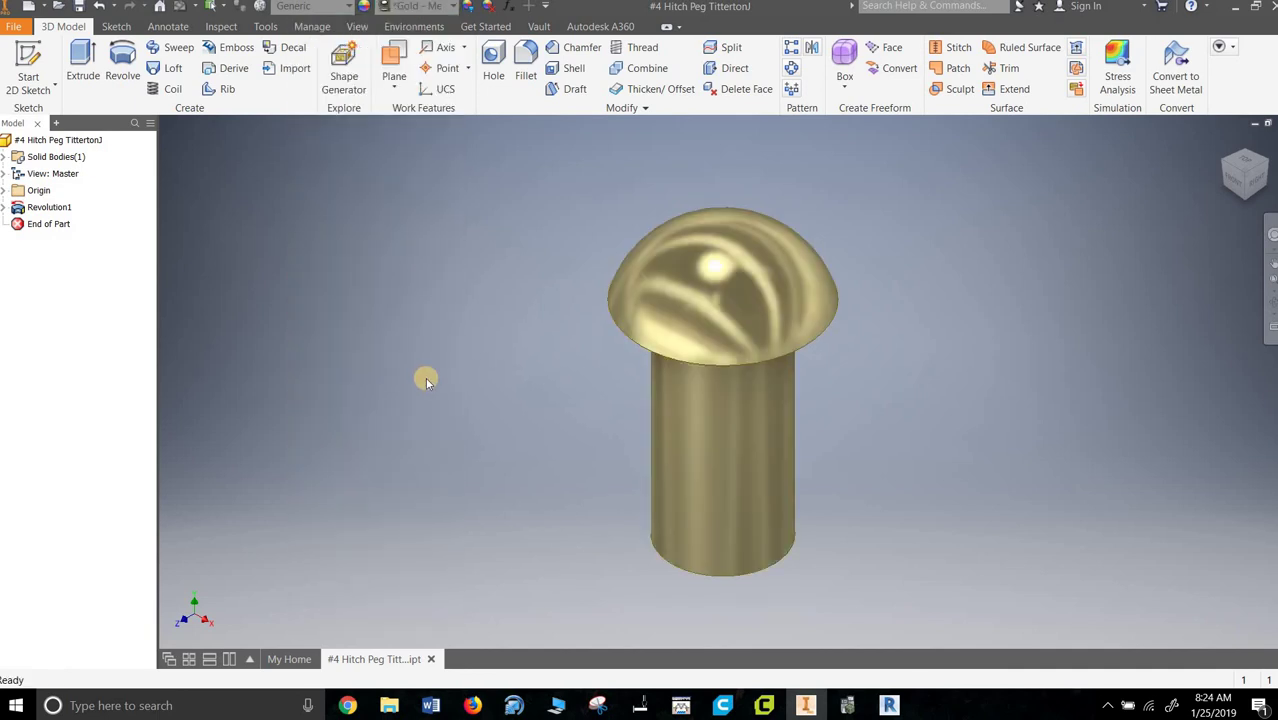